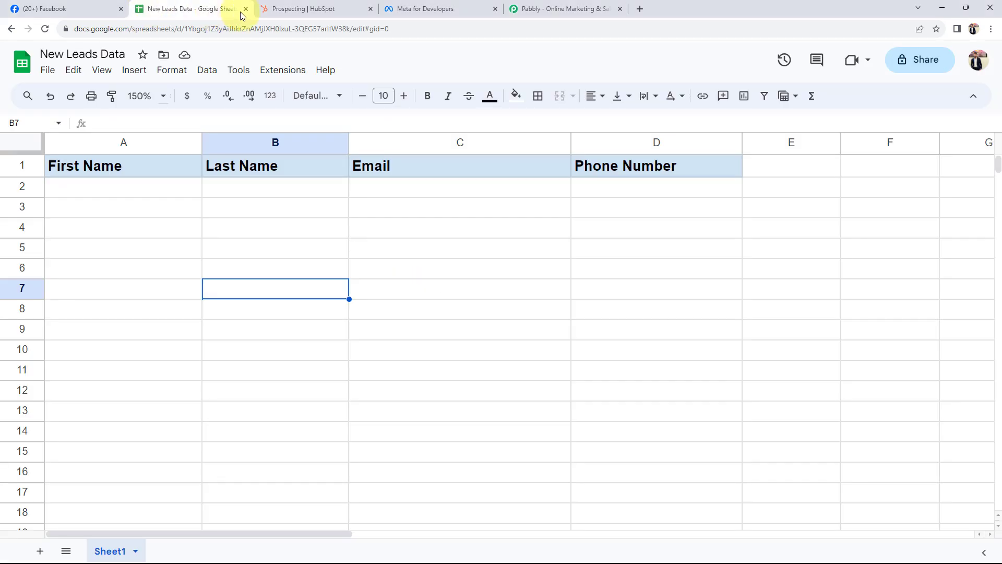
- Review the HubSpot prospecting feed, the managed Facebook pages and the columns of the New Leads Data spreadsheet
click(329, 8)
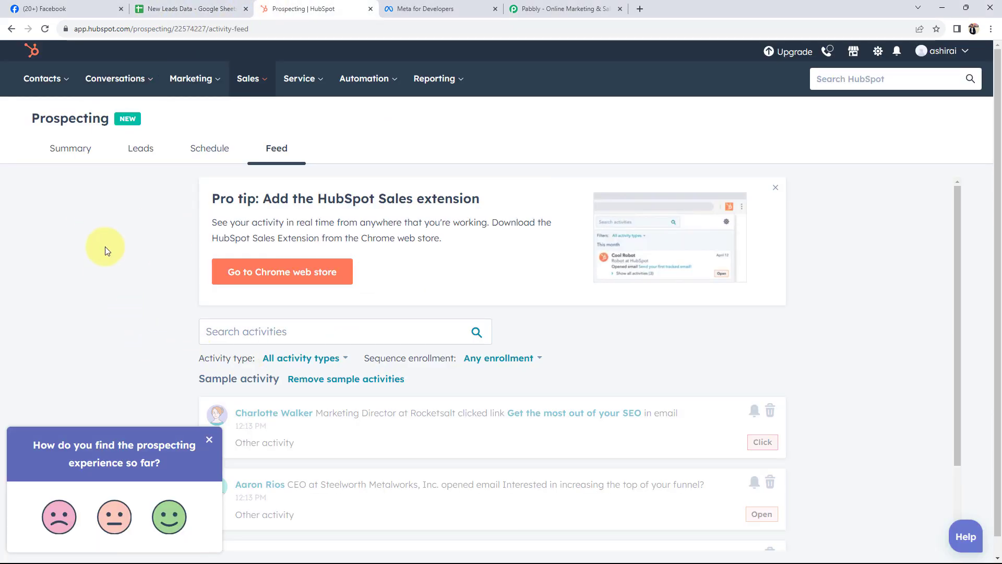
click(52, 10)
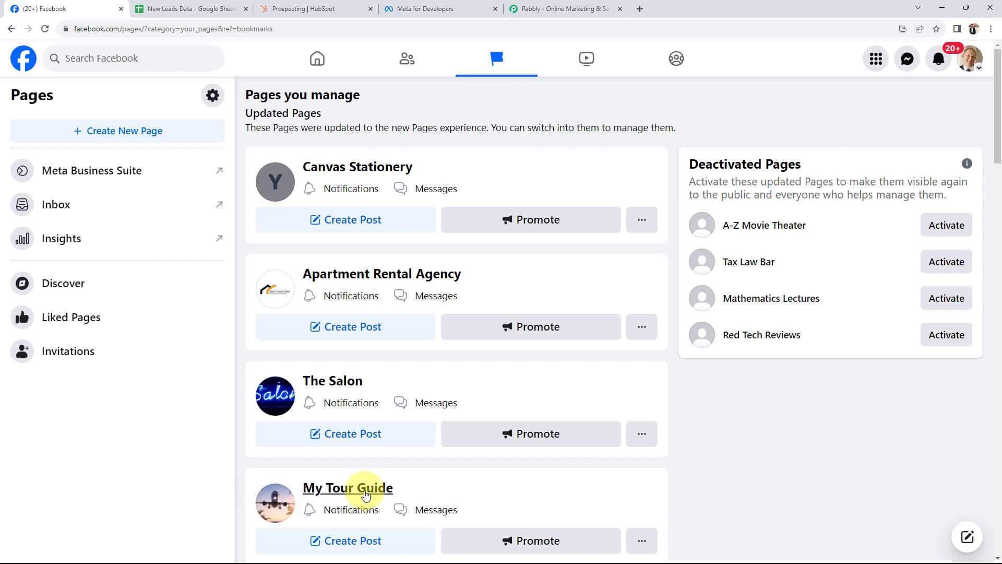
click(188, 9)
click(107, 186)
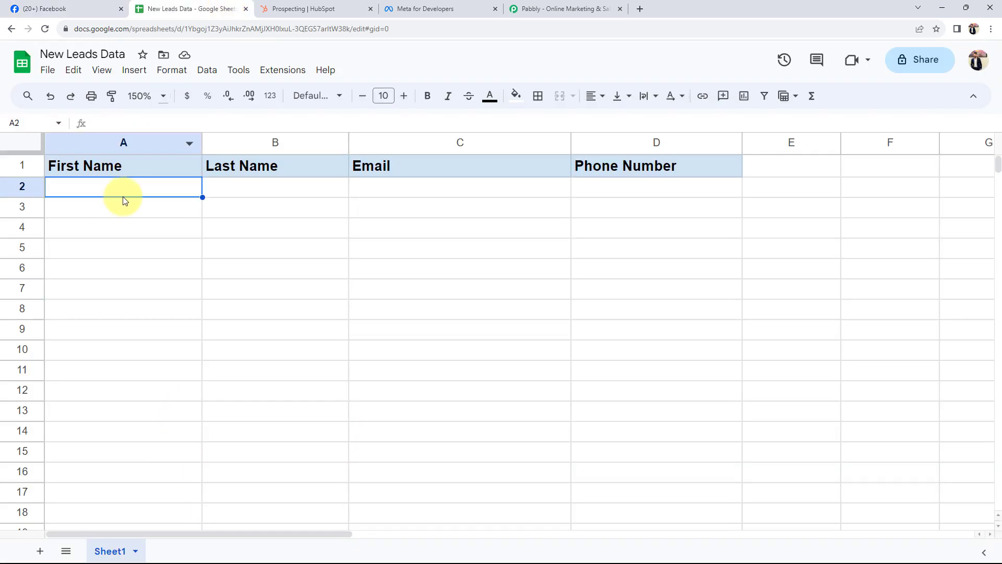
click(232, 205)
click(235, 193)
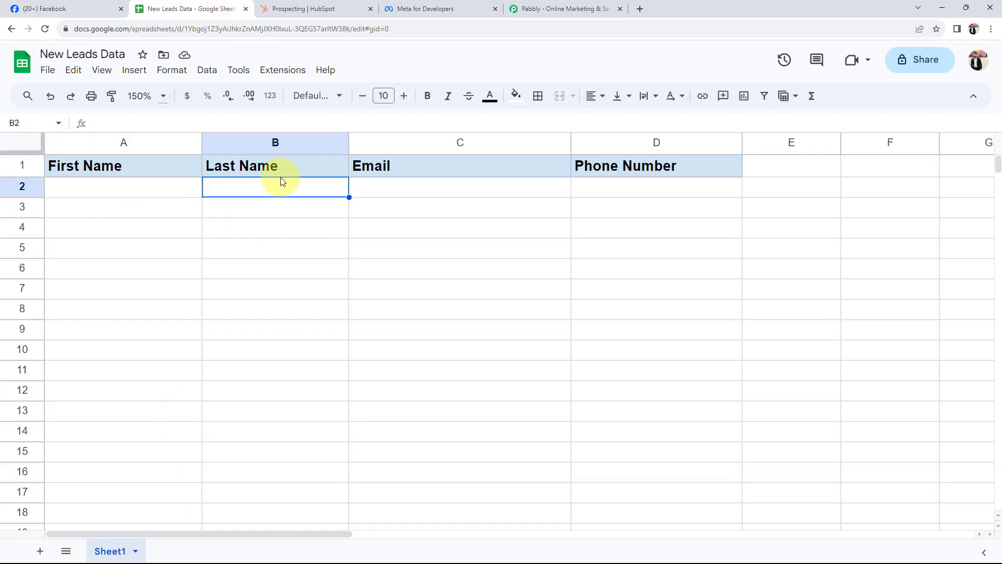
click(311, 9)
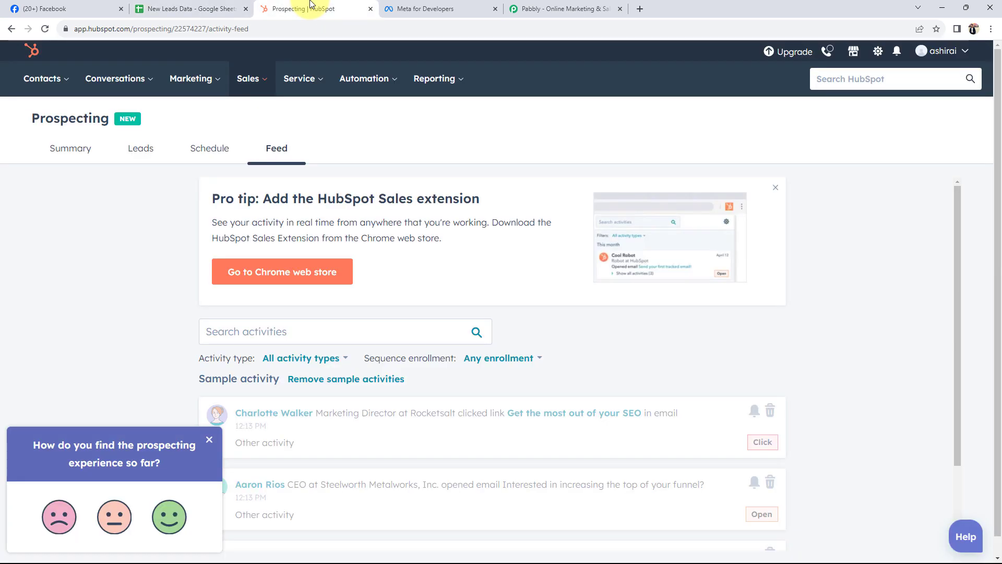
click(208, 439)
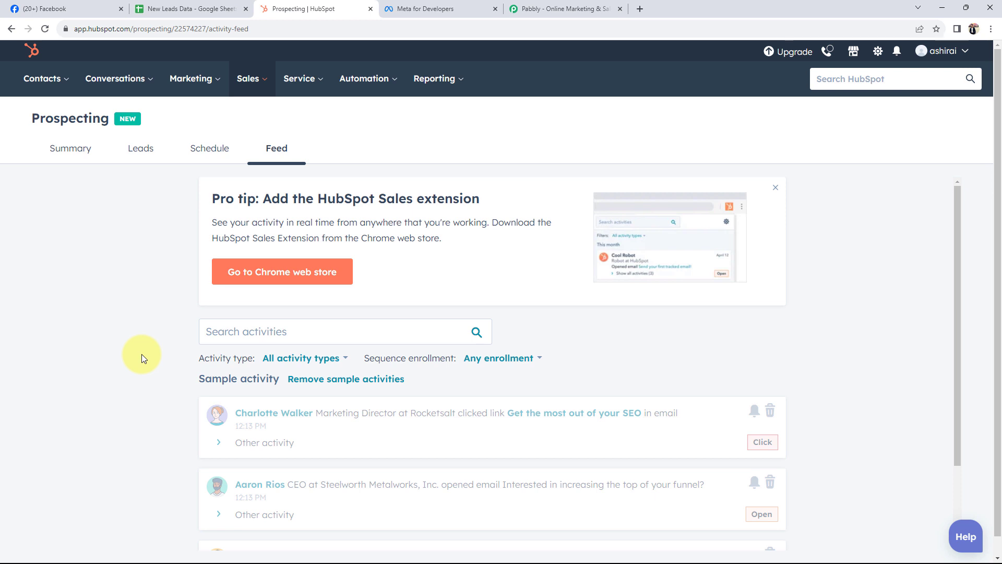
click(193, 9)
click(58, 9)
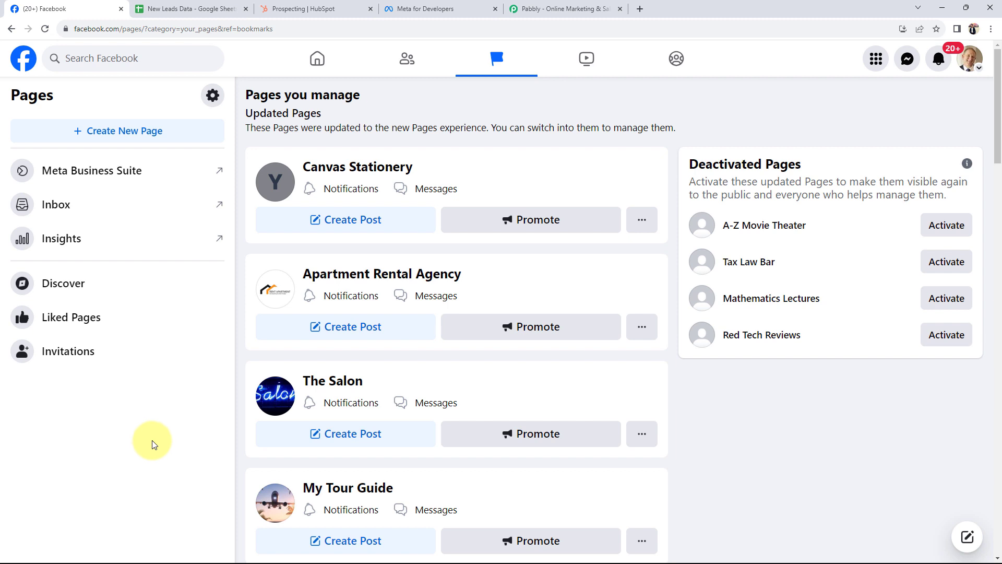
- Switch to the Pabbly website, sign in to the account and access Pabbly Connect
click(520, 8)
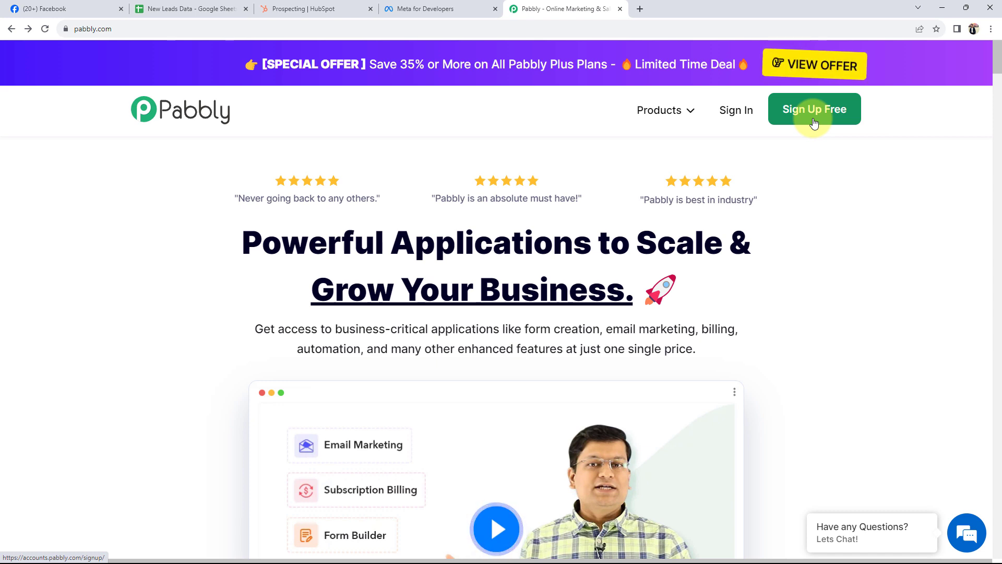
click(743, 121)
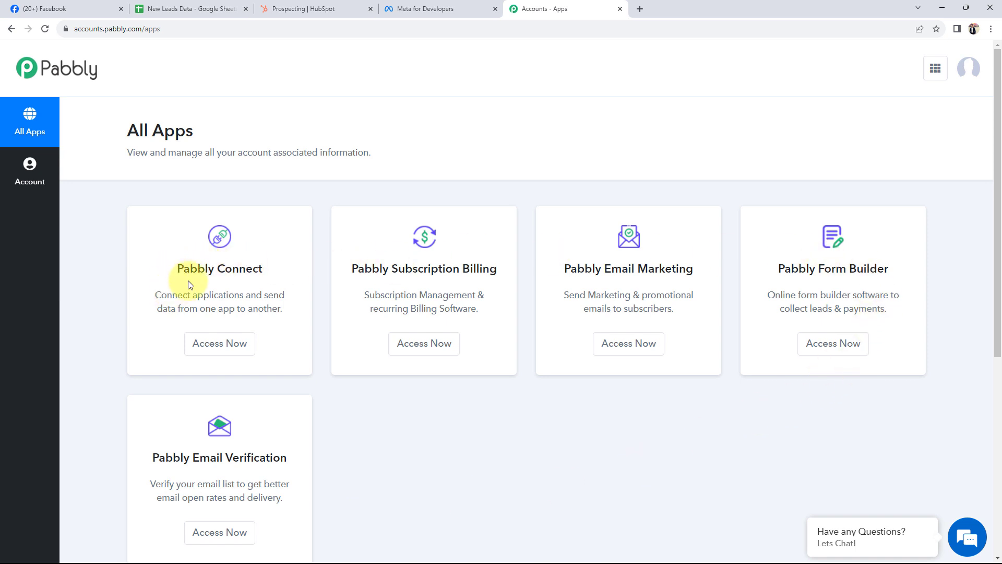
drag(178, 268, 271, 268)
click(214, 346)
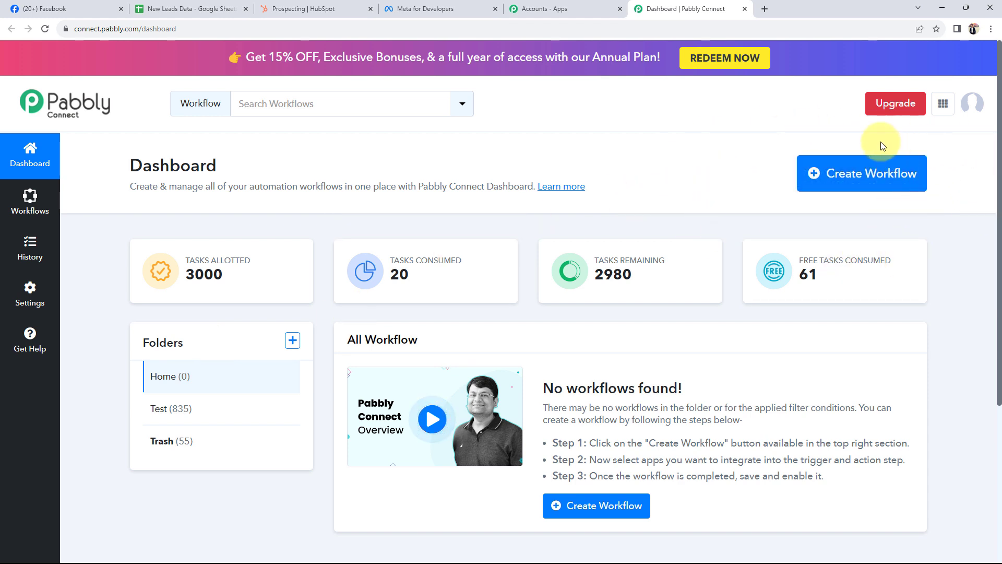
- Create a workflow named "Add Facebook Leads to Google Sheets & HubSpot" in the Home folder
click(887, 173)
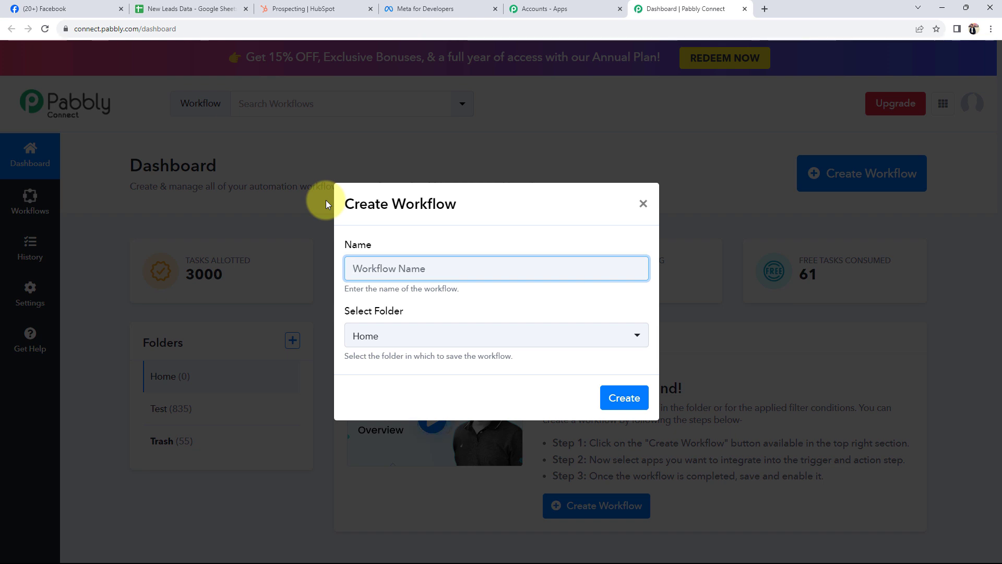
text(Add Facebook Leads to Google Sheets & HubSpot)
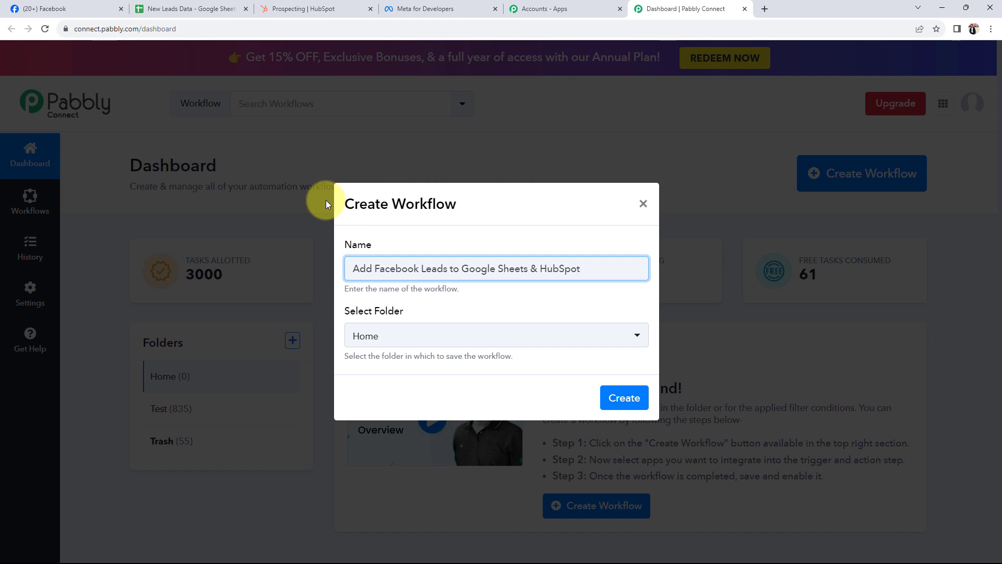
click(414, 340)
click(372, 398)
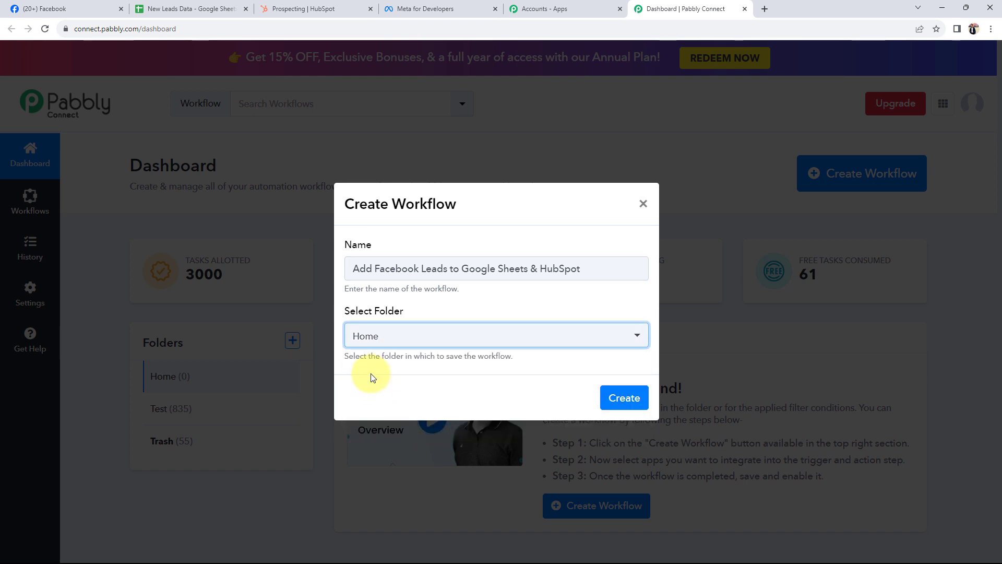
click(610, 397)
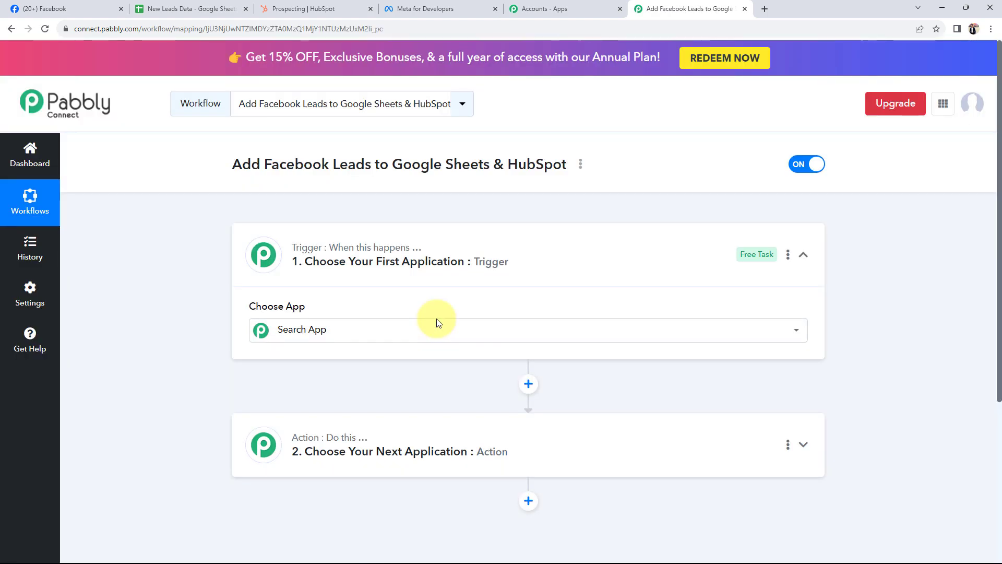
- Examine the My Tour Guide page on Facebook, the New Leads Data spreadsheet columns and the HubSpot prospecting feed
click(437, 323)
click(480, 262)
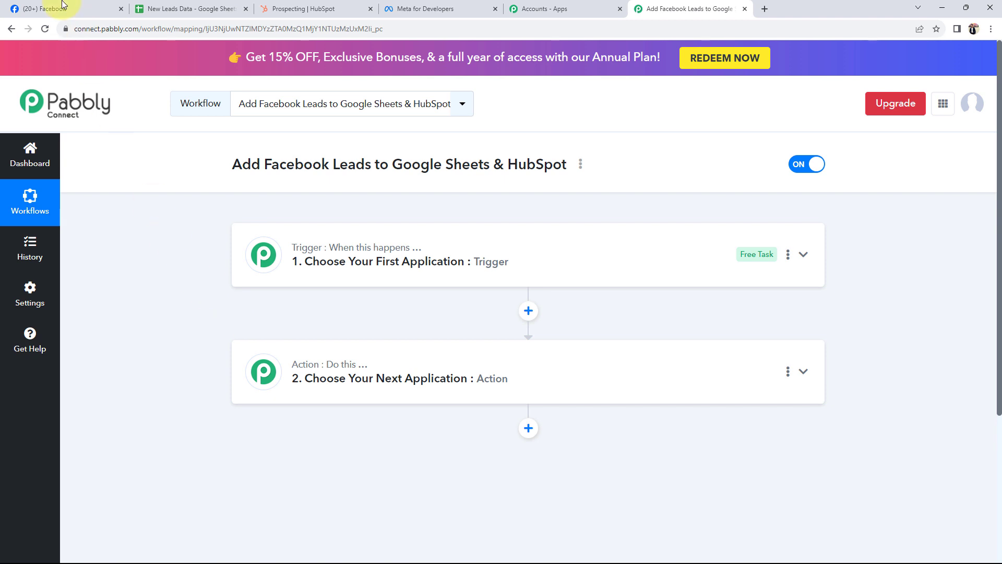
click(45, 8)
scroll(167, 400, down, 1)
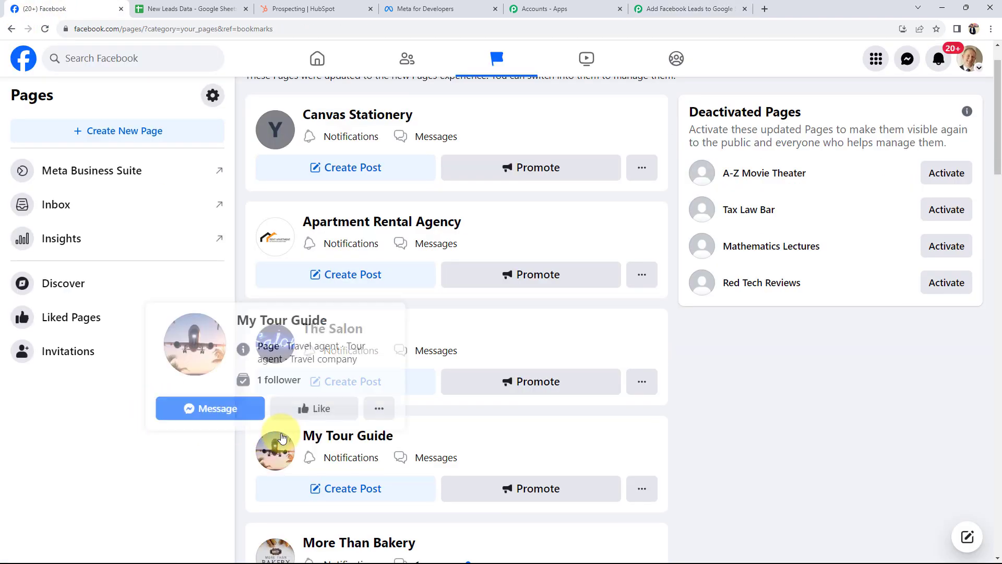
click(336, 443)
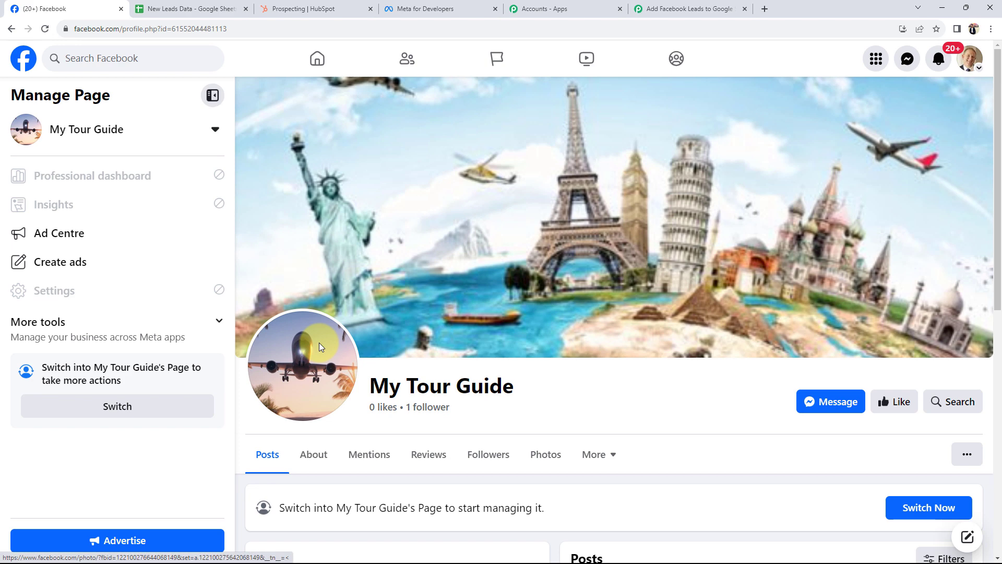
click(201, 8)
click(113, 186)
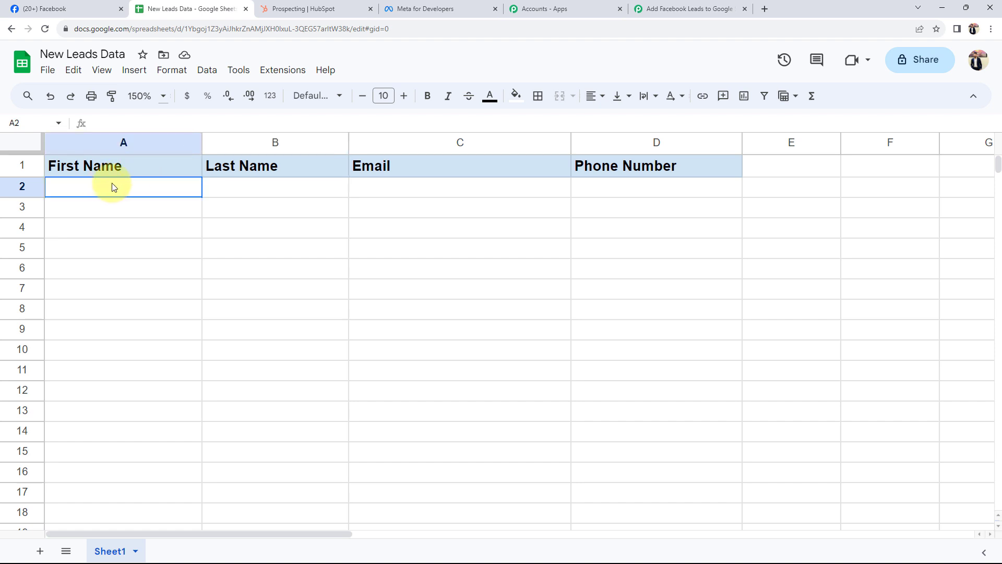
click(261, 193)
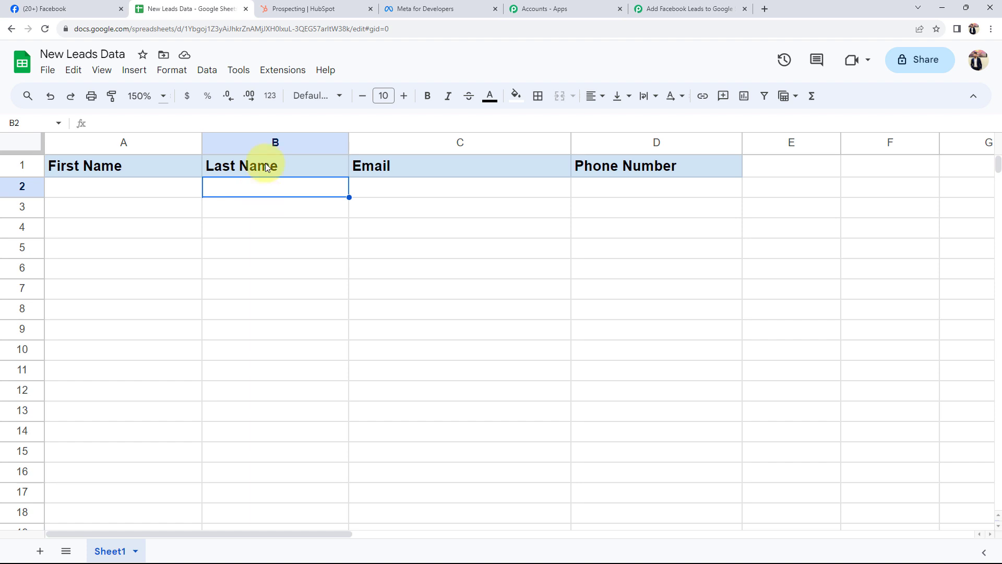
click(303, 9)
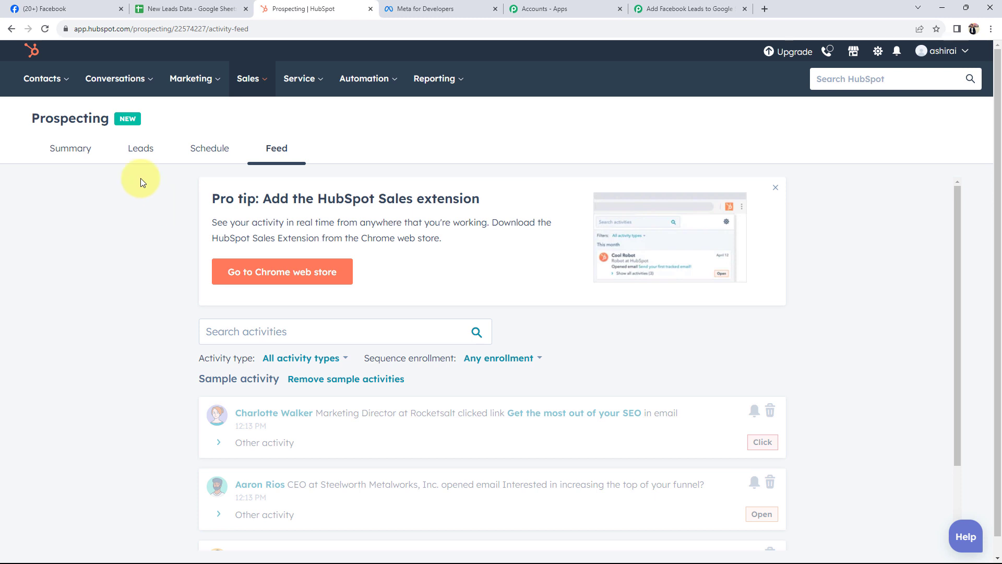
click(63, 10)
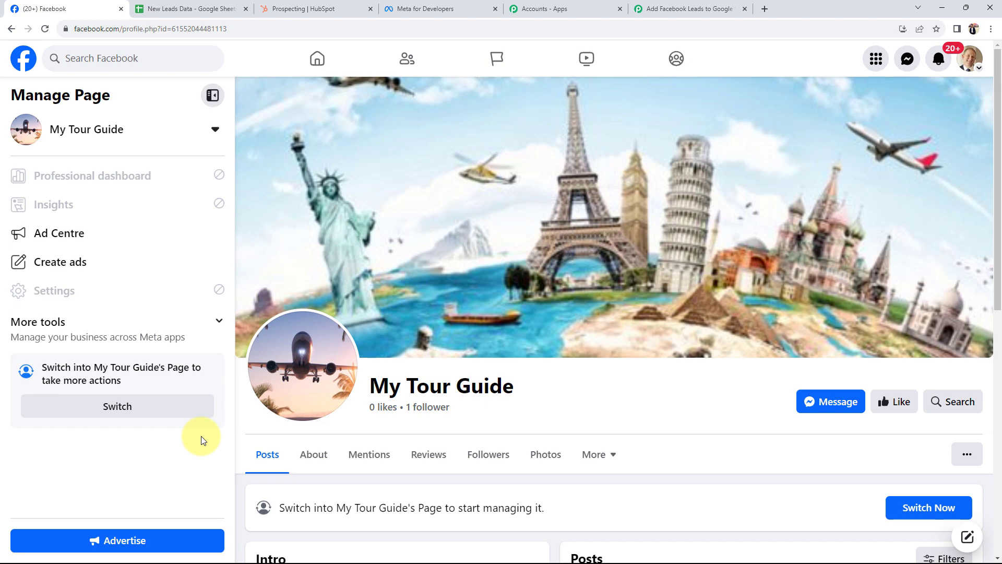
- In the Pabbly Connect workflow, set the trigger to Facebook Lead Ads with the New Lead (Instant) event
click(693, 9)
click(331, 256)
click(282, 220)
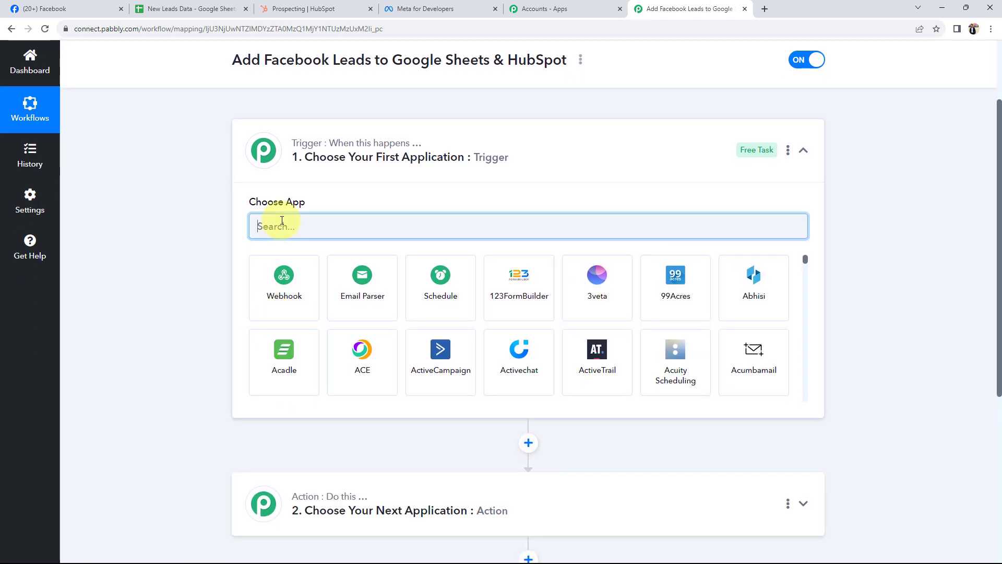
text(face)
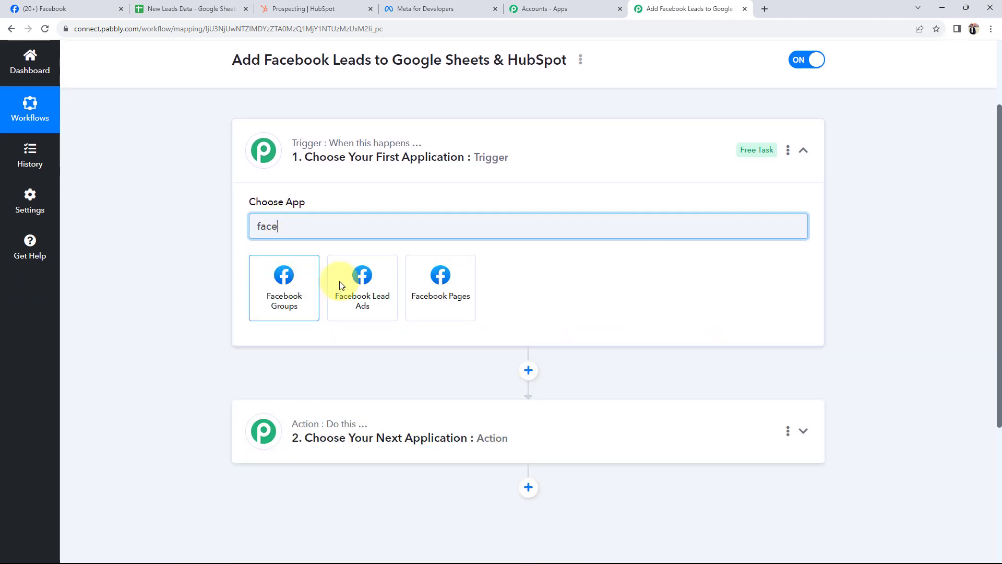
click(291, 283)
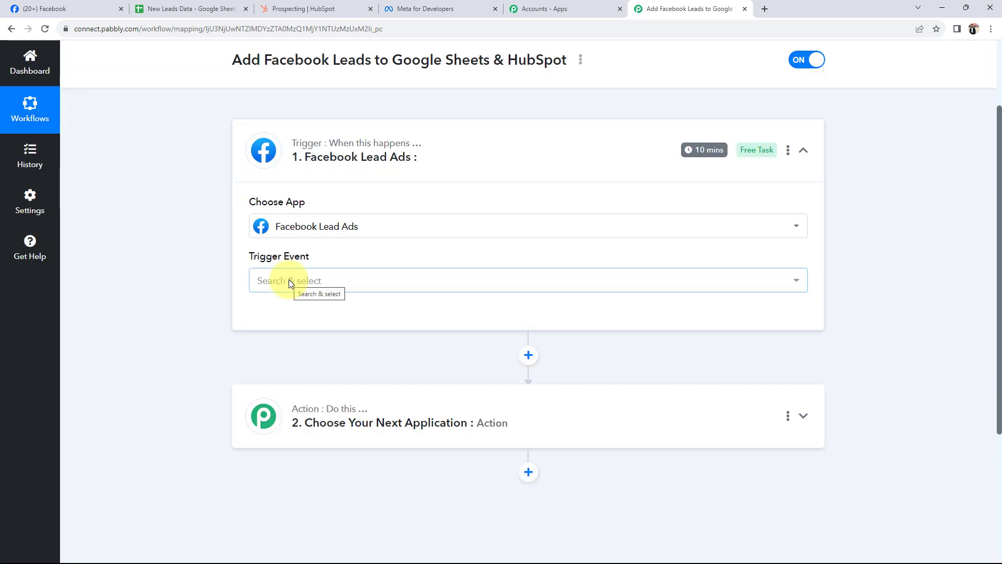
click(289, 280)
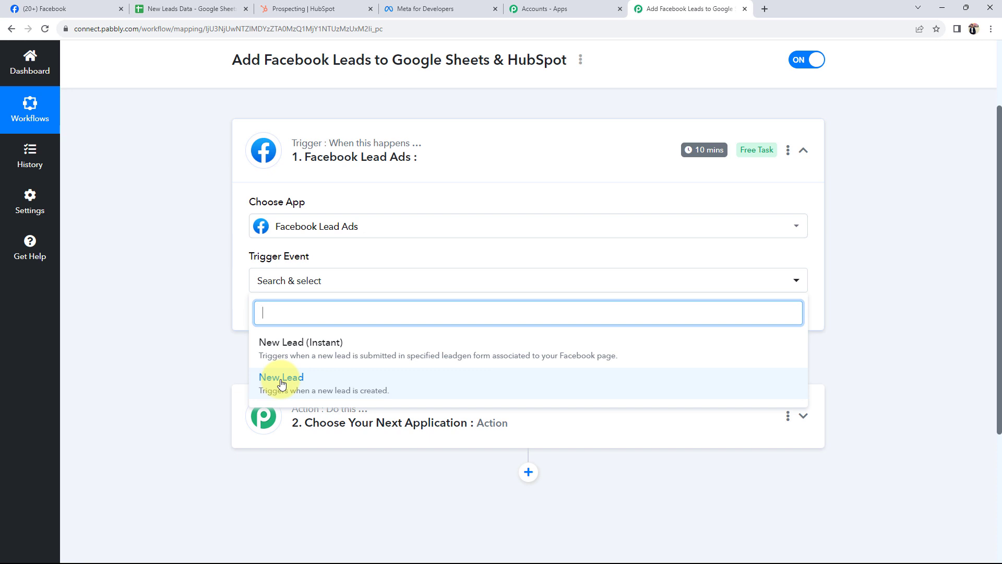
click(268, 346)
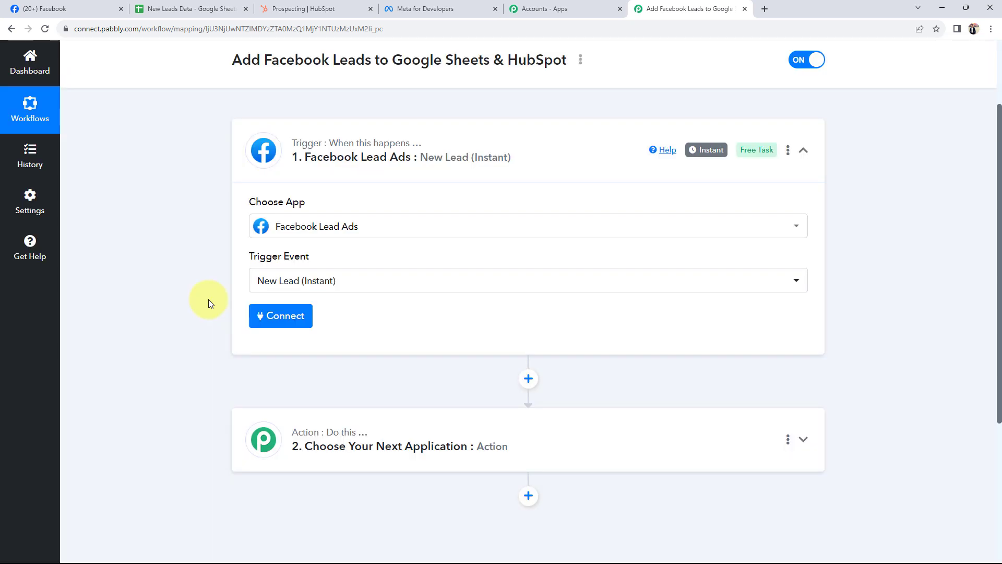
- Set the workflow's first action to Google Sheets with the Add New Row event
scroll(257, 258, down, 5)
click(291, 222)
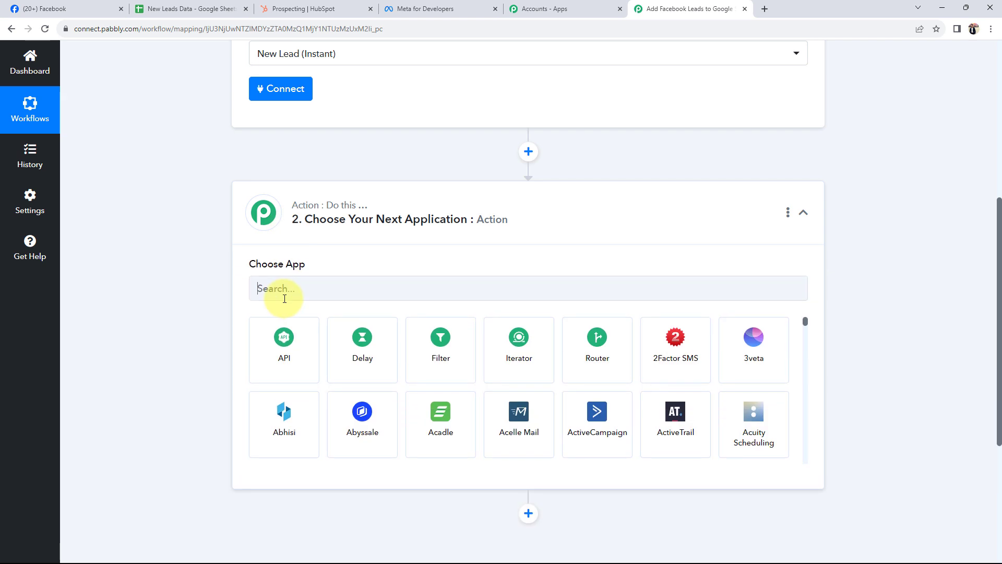
click(285, 298)
text(goo)
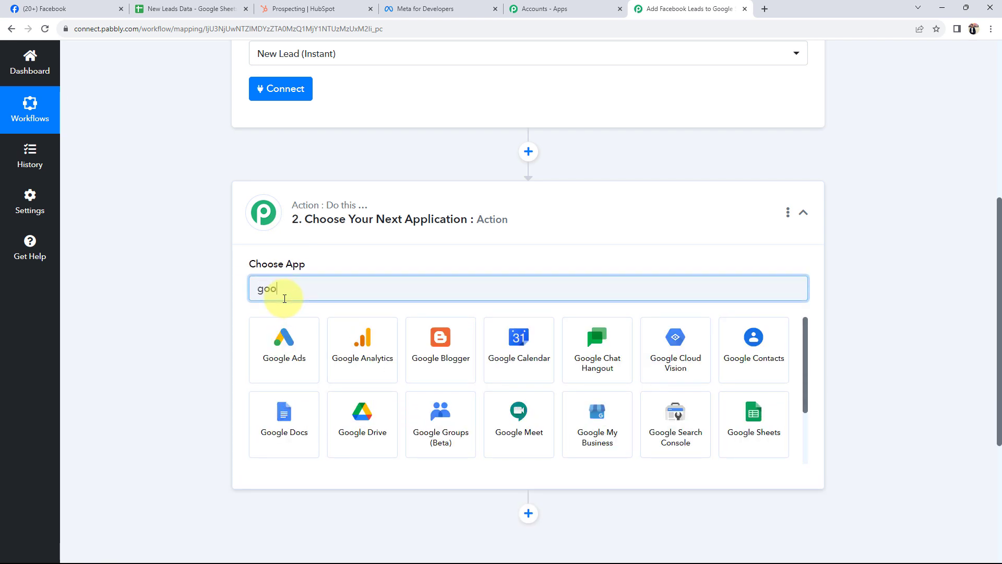
click(428, 357)
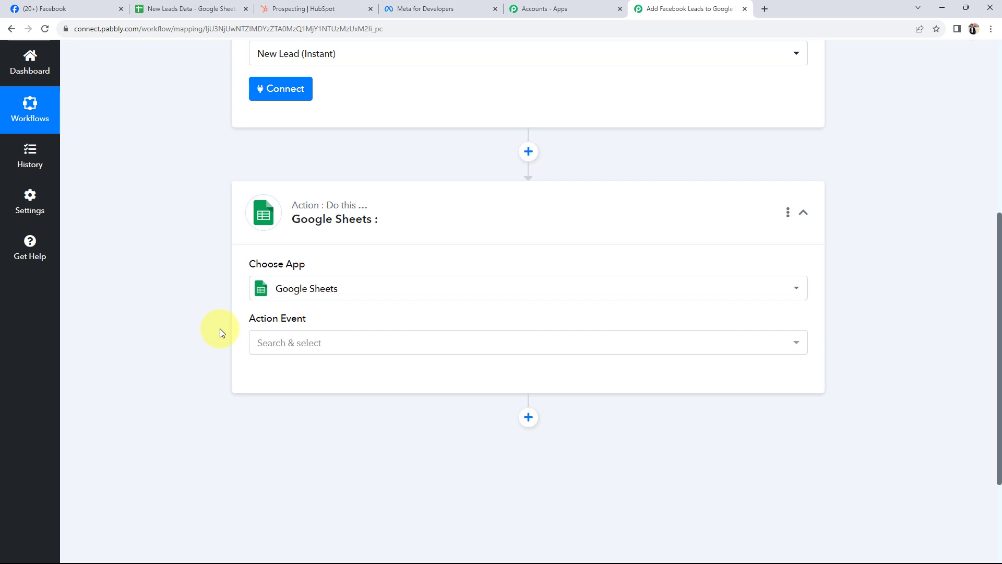
click(286, 342)
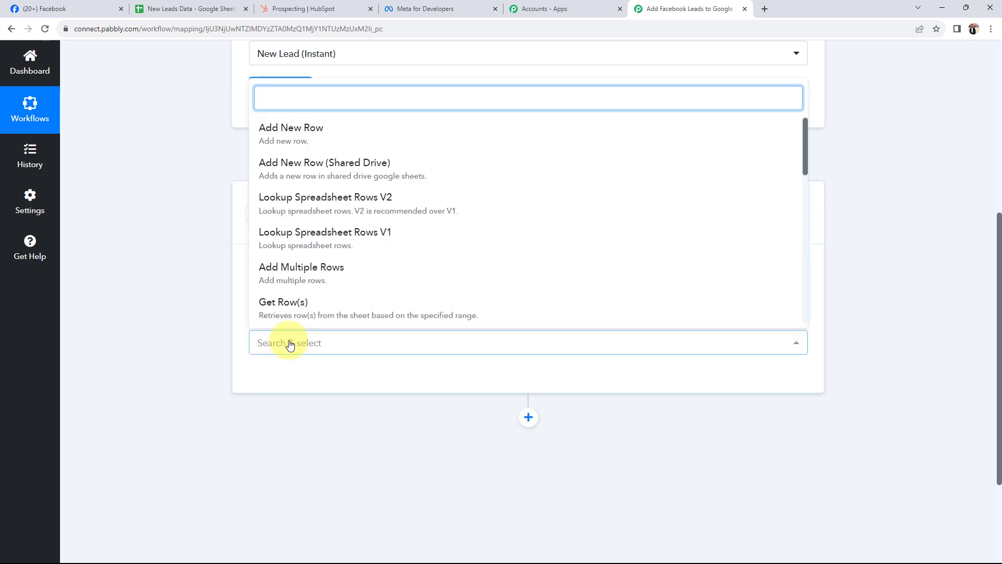
click(282, 137)
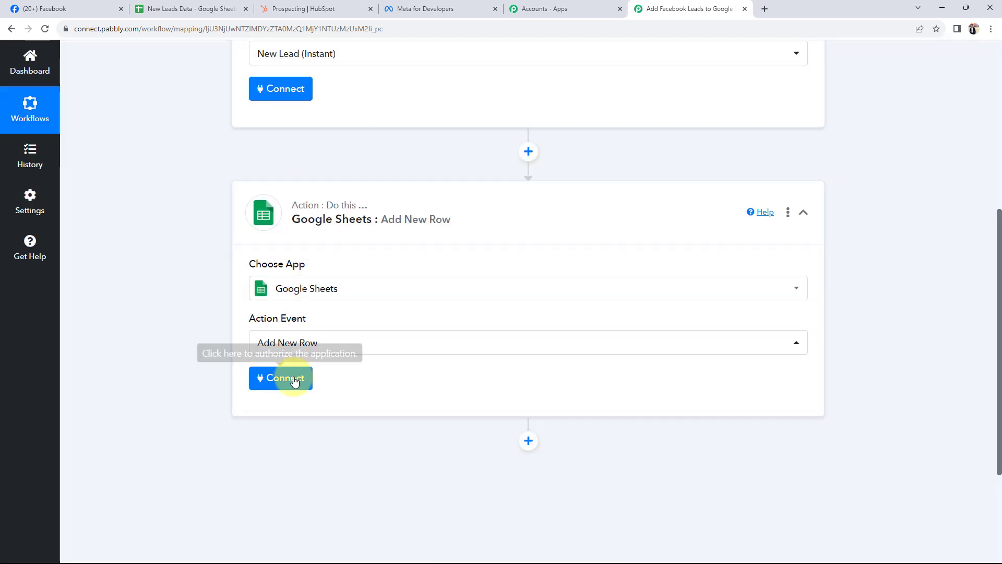
- Add a second action to the workflow using HubSpot CRM with the Create a Contact event
click(527, 442)
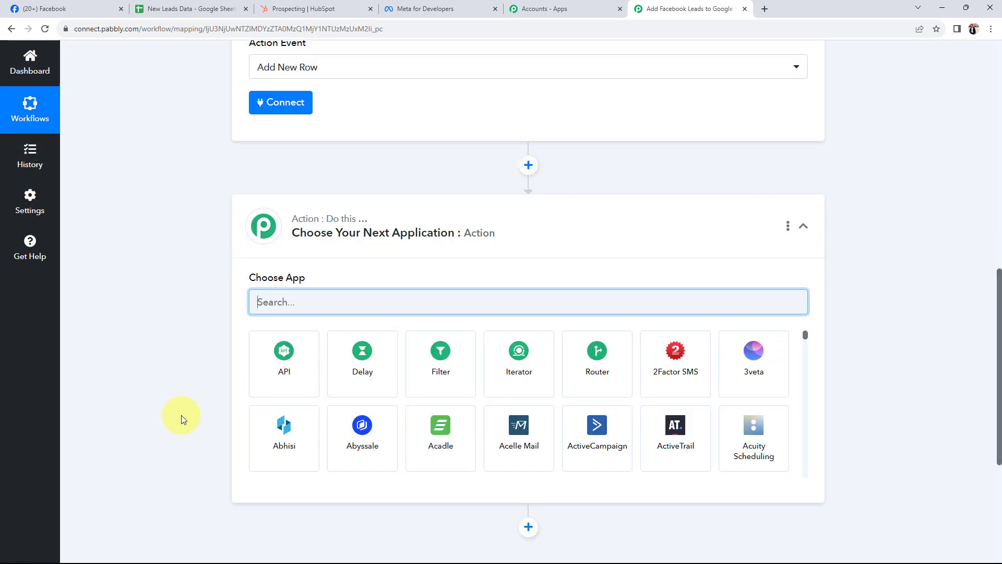
text(hub)
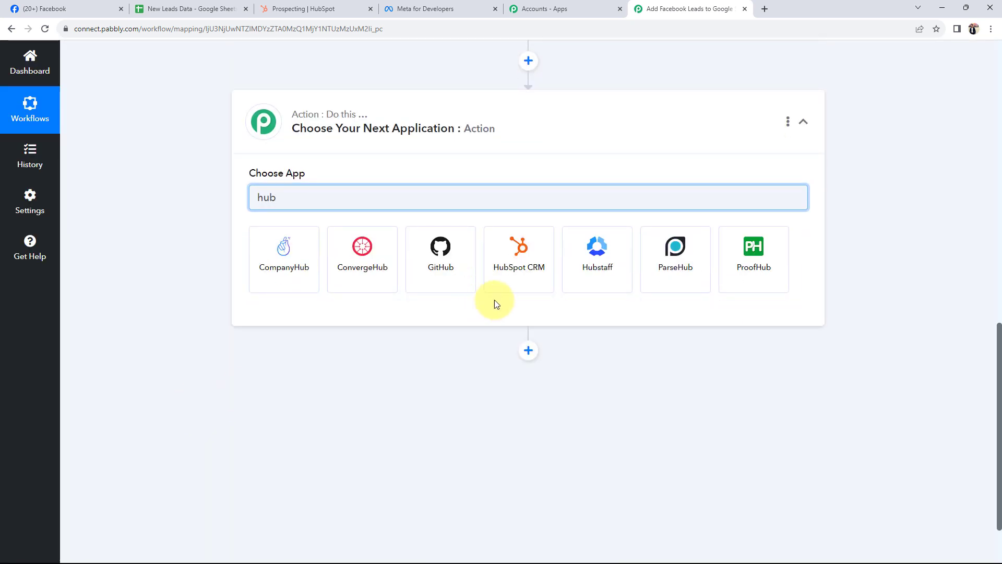
click(528, 269)
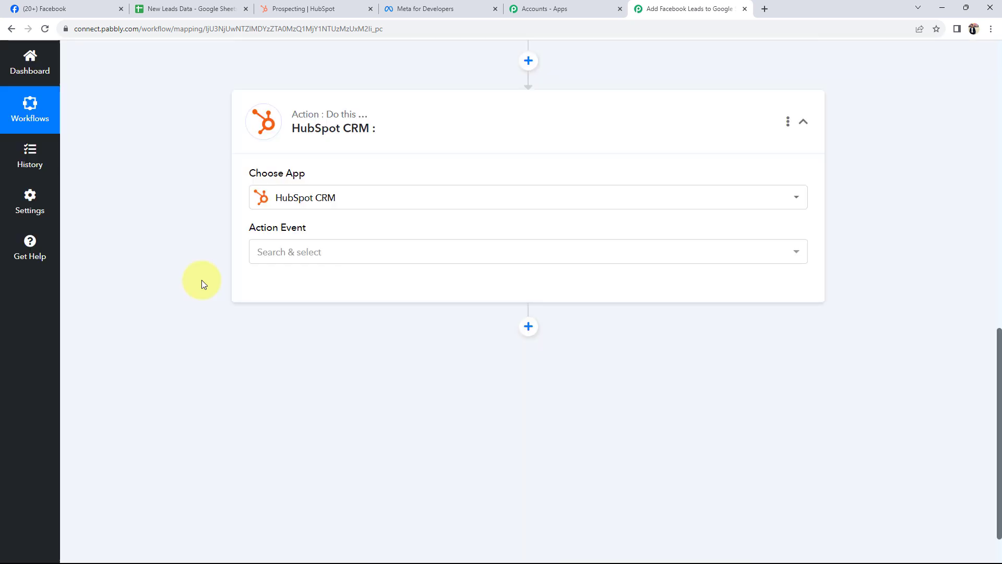
click(278, 261)
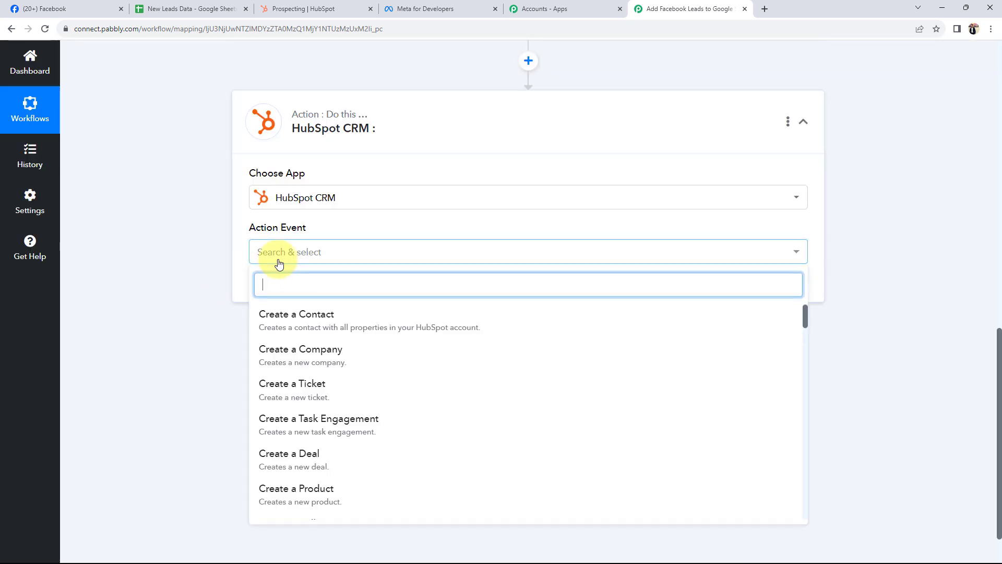
click(274, 315)
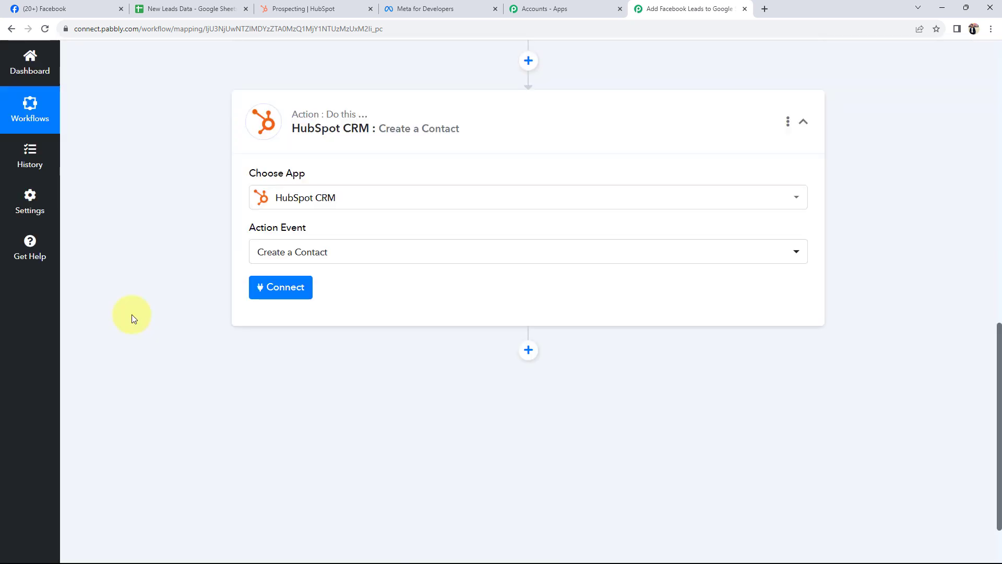
- Collapse the HubSpot CRM, Google Sheets and Facebook Lead Ads cards to show the workflow's overall outline
click(361, 278)
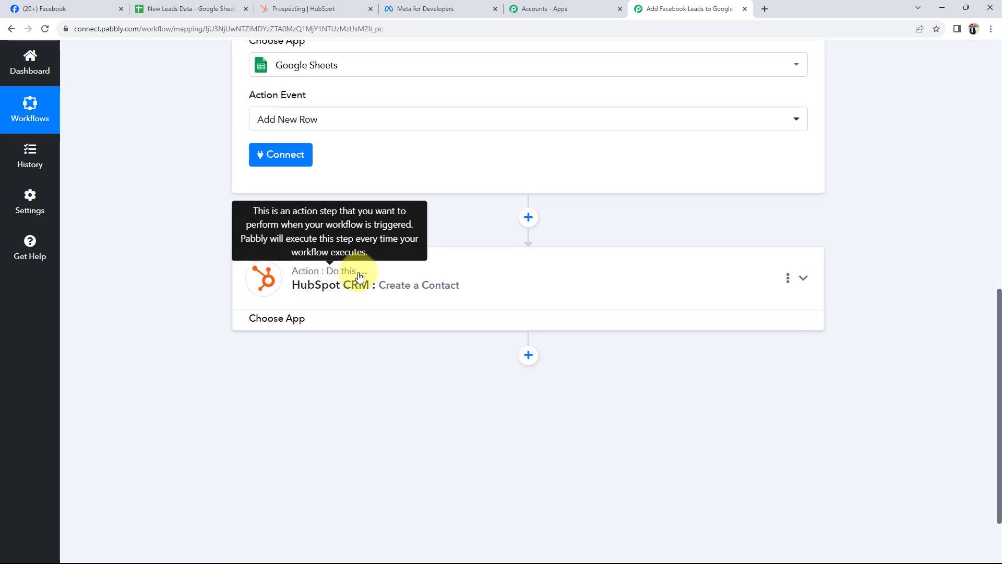
scroll(349, 271, up, 6)
click(361, 313)
scroll(291, 286, up, 4)
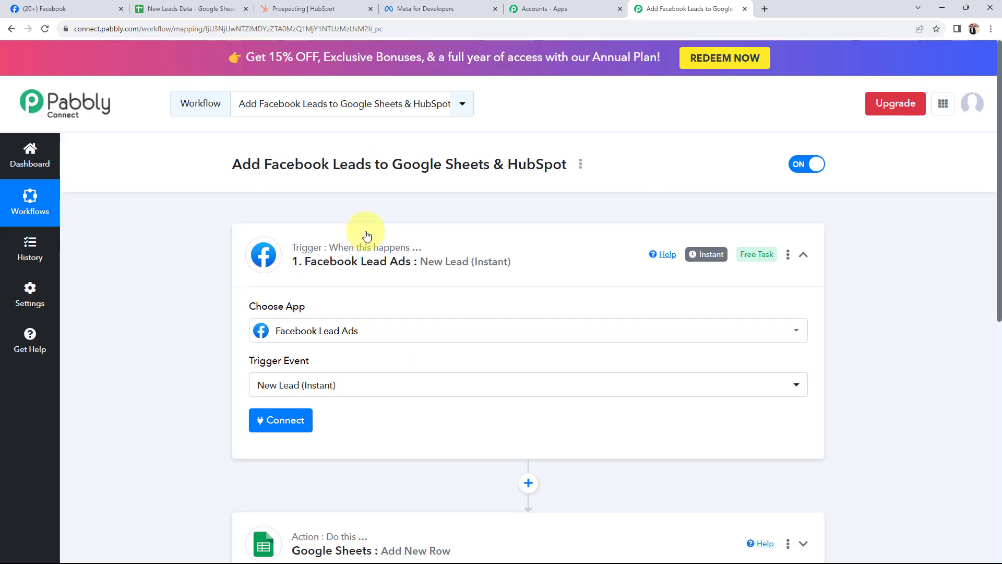
click(365, 232)
scroll(180, 302, down, 1)
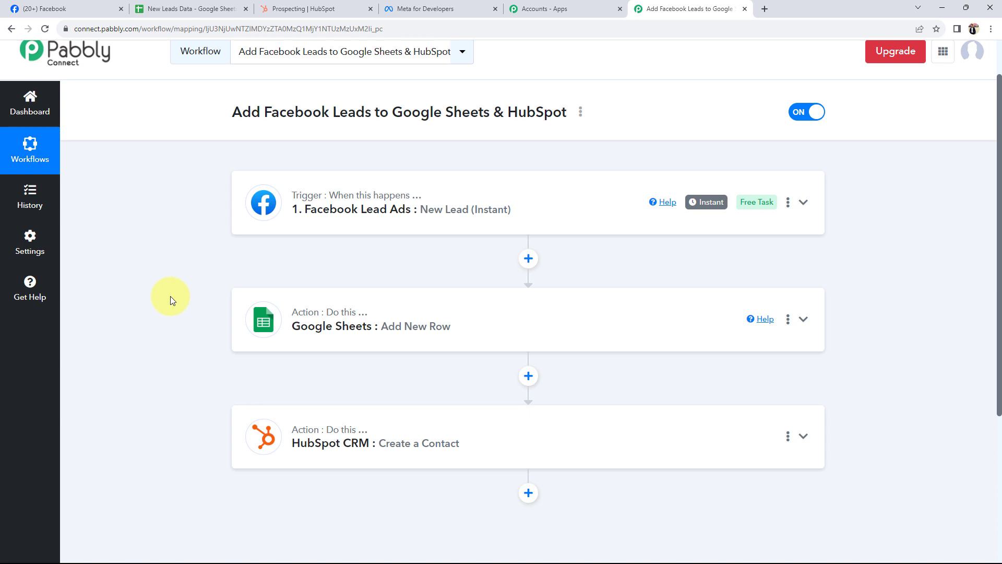
- Expand the Facebook Lead Ads trigger and authorize it through a new Facebook Lead Ads connection
click(314, 205)
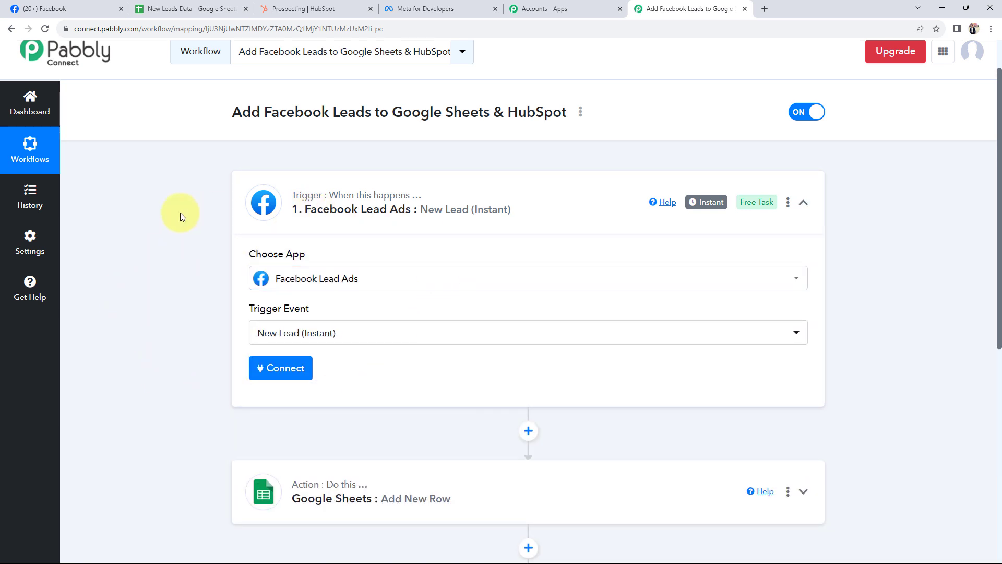
click(281, 369)
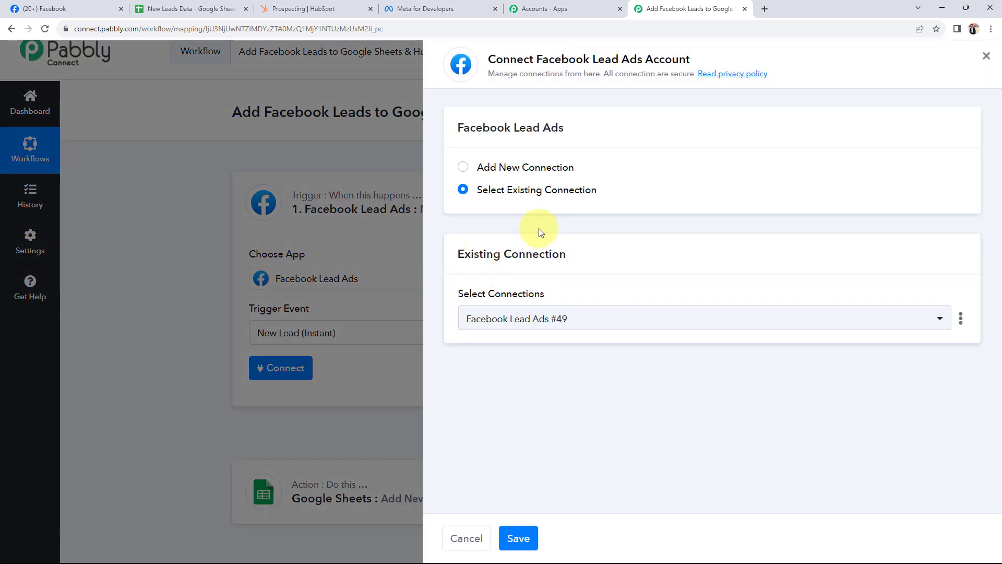
click(463, 167)
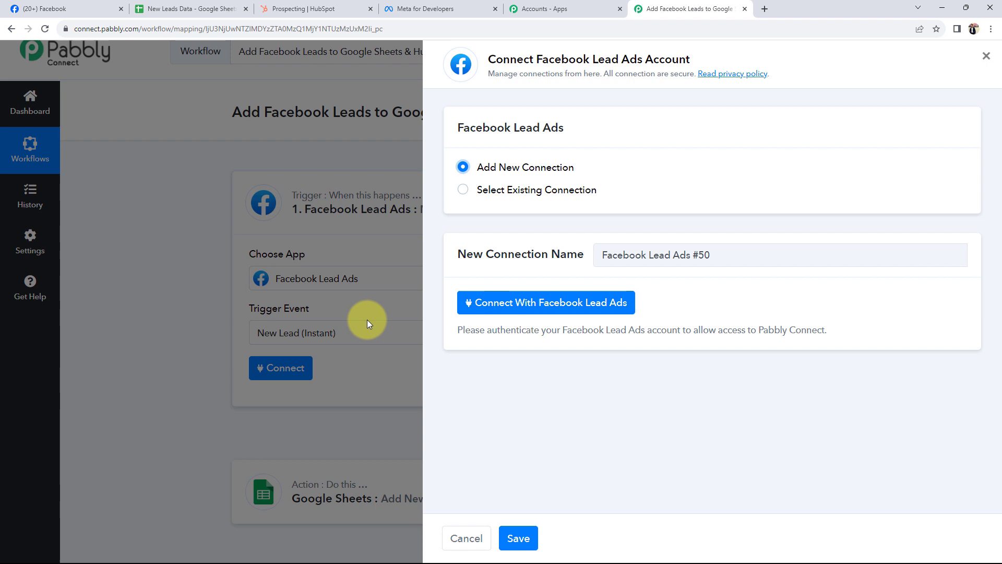
click(502, 303)
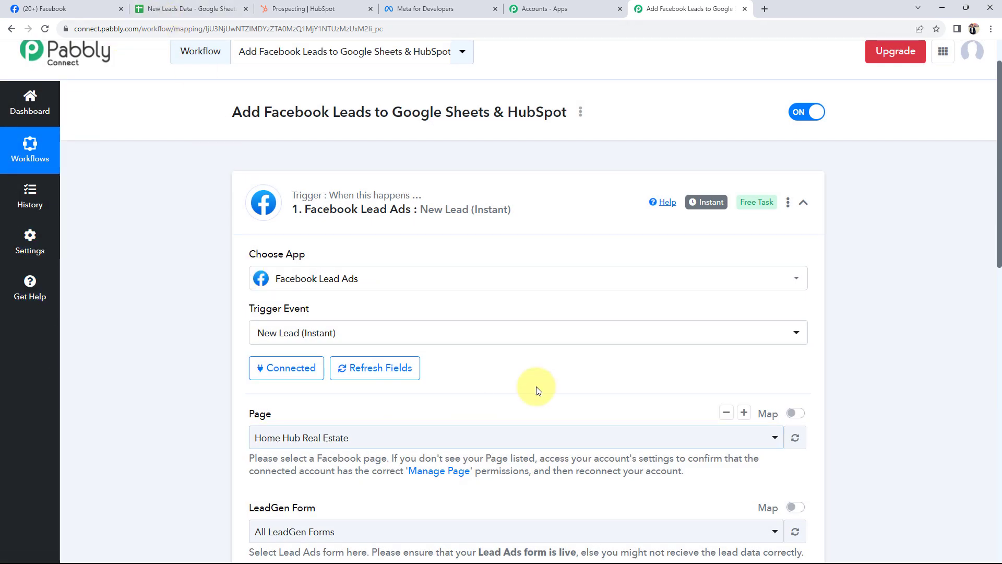
- Set the trigger's Facebook page to My Tour Guide and check that name against the page open on Facebook
scroll(183, 369, down, 3)
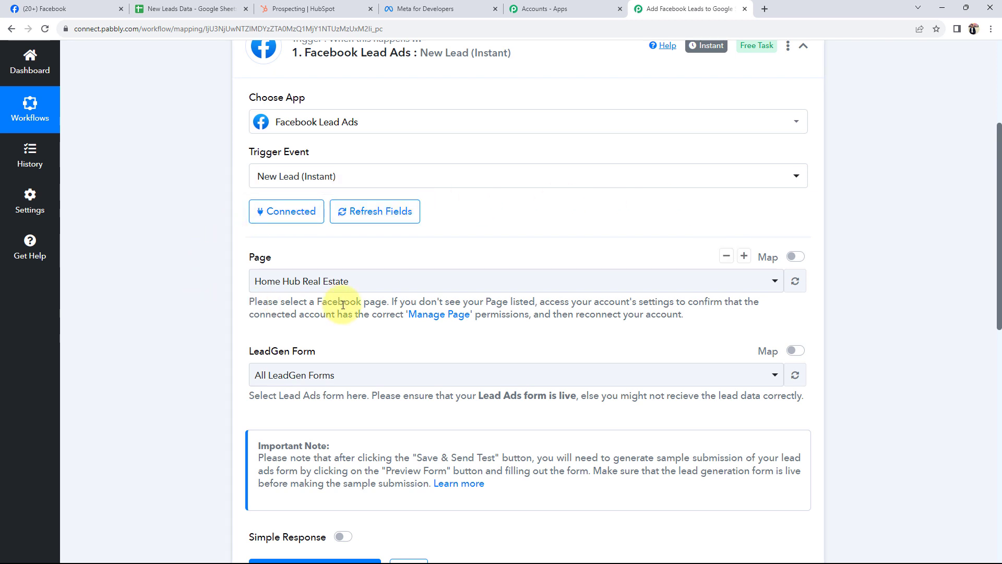
click(304, 283)
scroll(286, 418, down, 1)
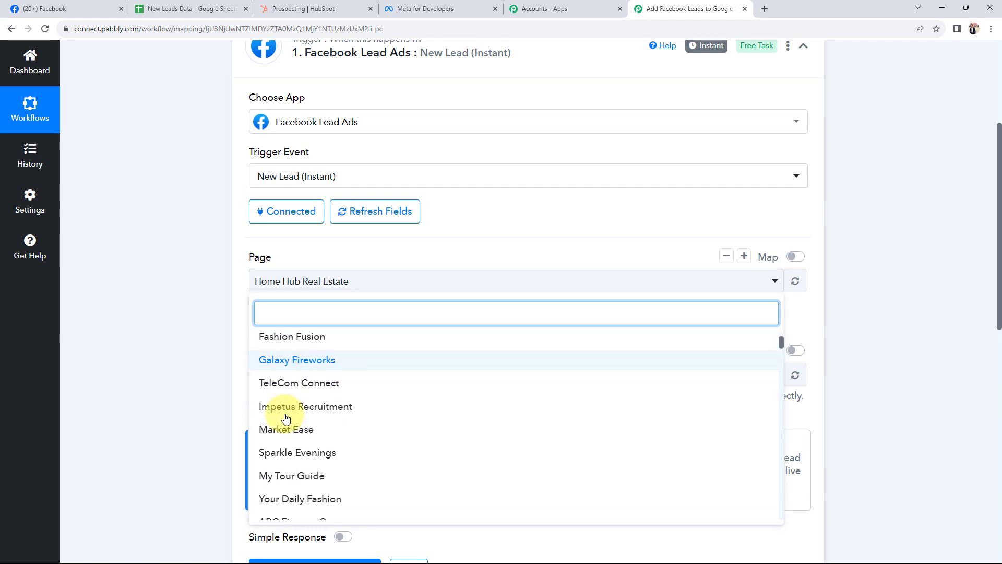
click(271, 475)
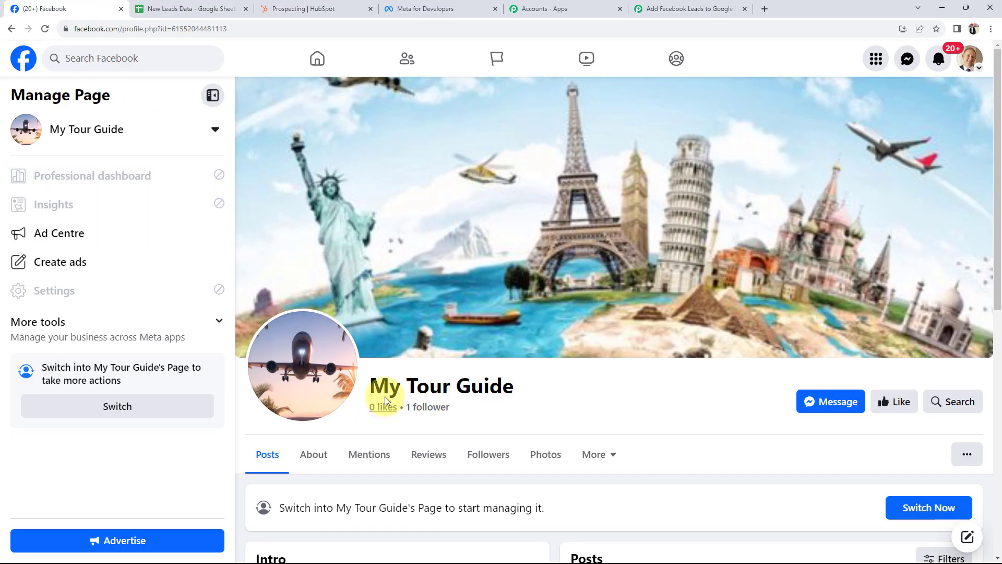
drag(366, 386, 516, 390)
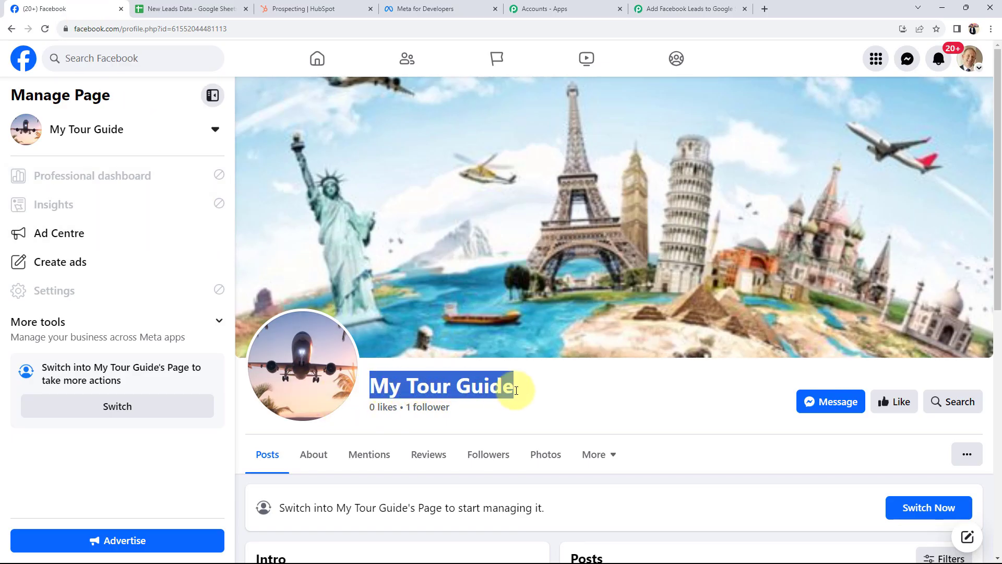
click(537, 407)
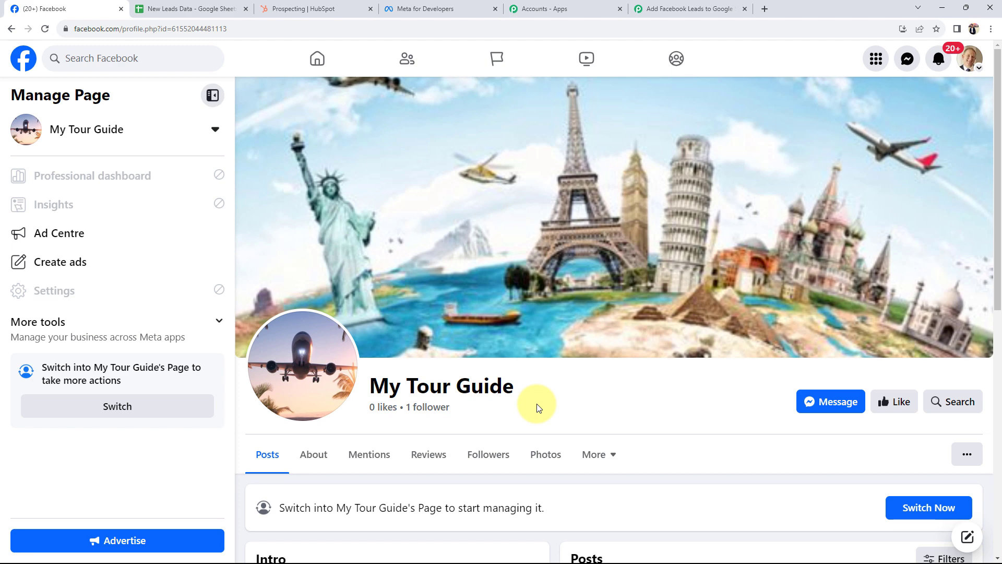
click(678, 9)
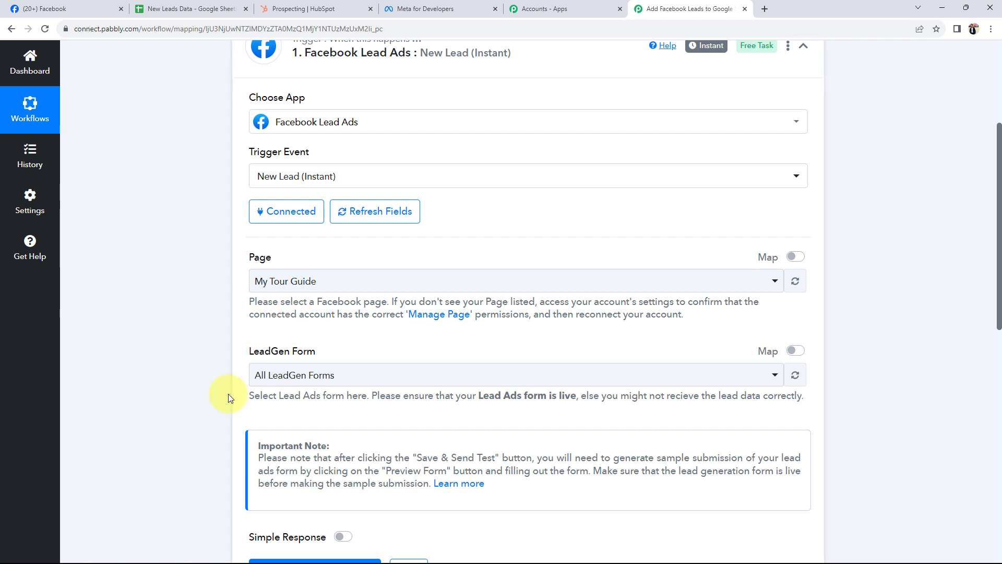
- Set the trigger's LeadGen form to Contact Form
click(312, 377)
scroll(164, 381, down, 1)
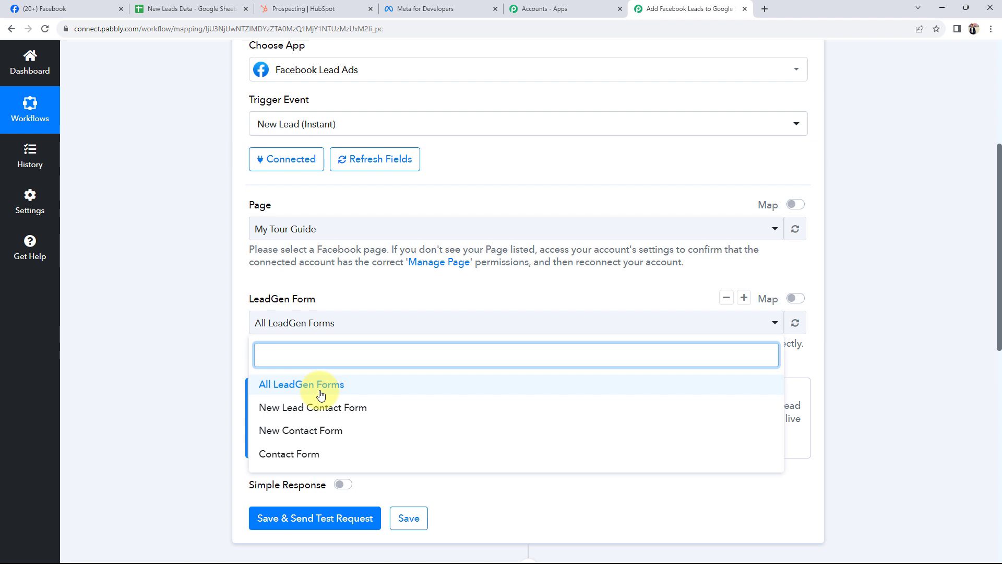
click(288, 452)
scroll(188, 360, down, 2)
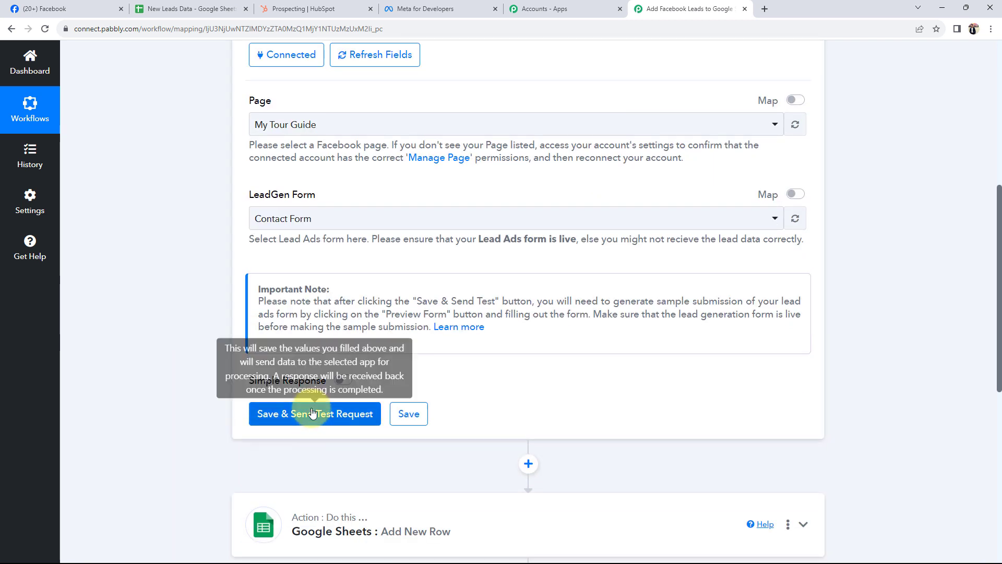
- Save the trigger with a test request and read the important note about generating a sample submission
click(291, 413)
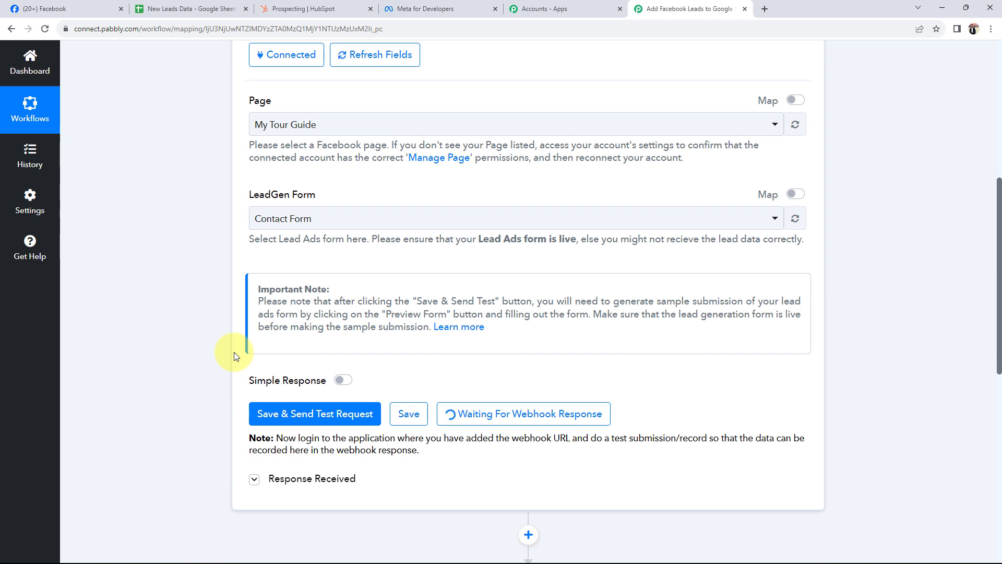
scroll(234, 357, down, 1)
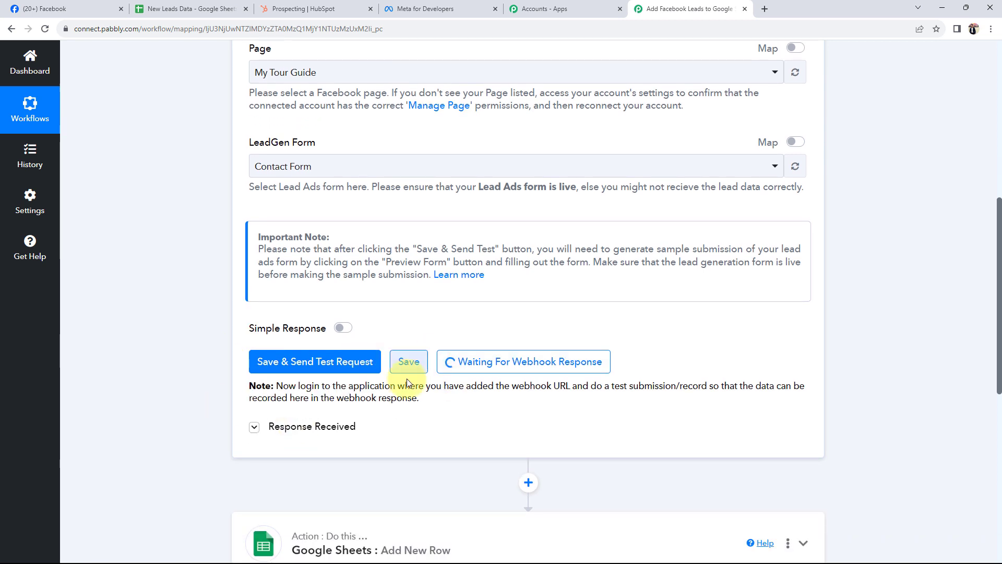
scroll(189, 375, up, 1)
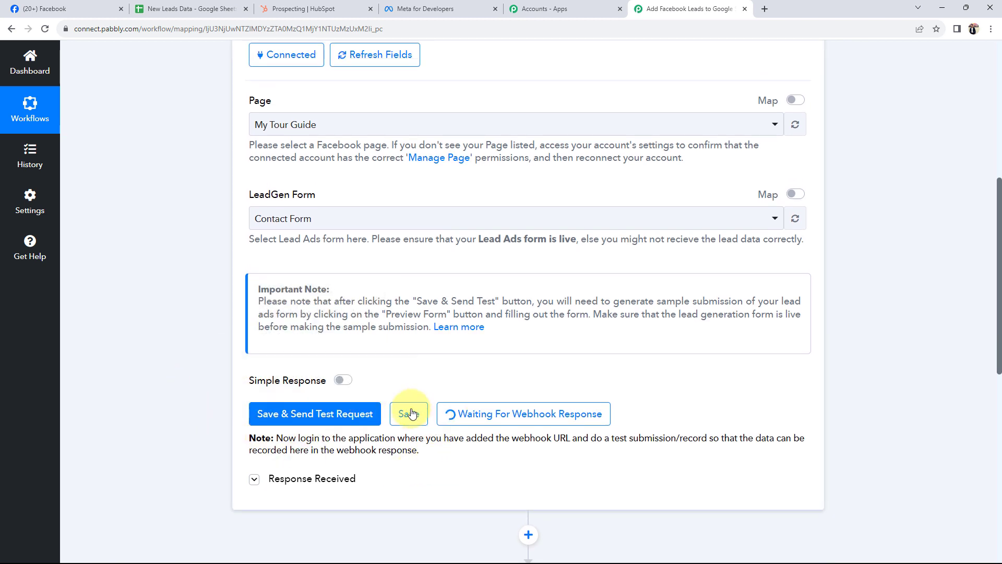
drag(262, 294, 331, 289)
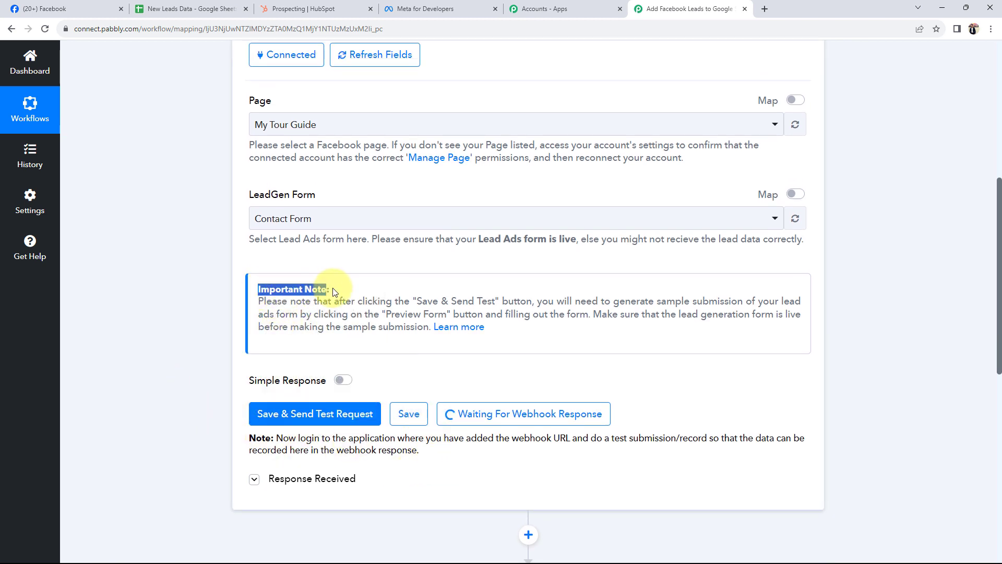
click(170, 313)
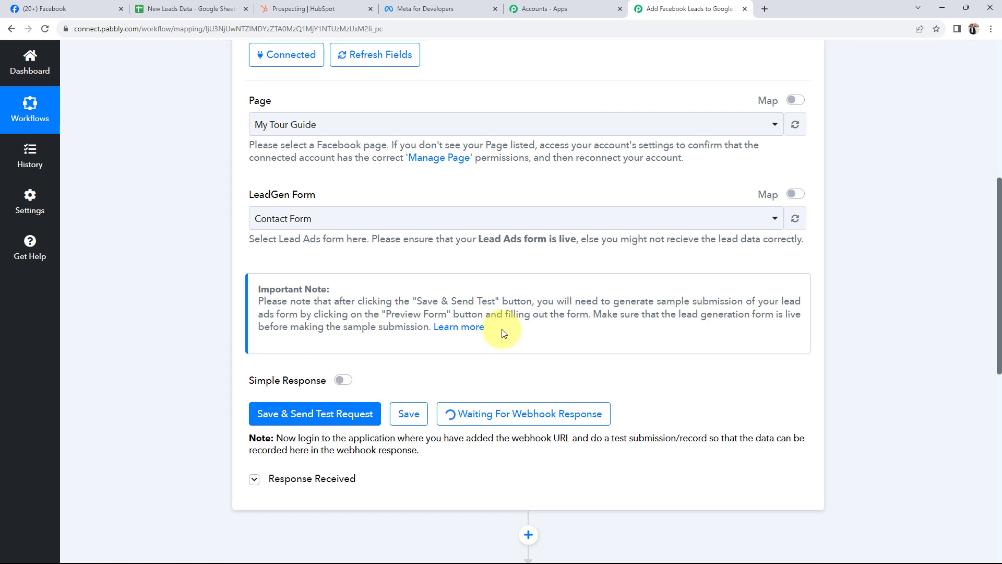
- Switch to Meta for Developers and open the Lead Ads RTU Debug Tool from its developer tools
click(439, 6)
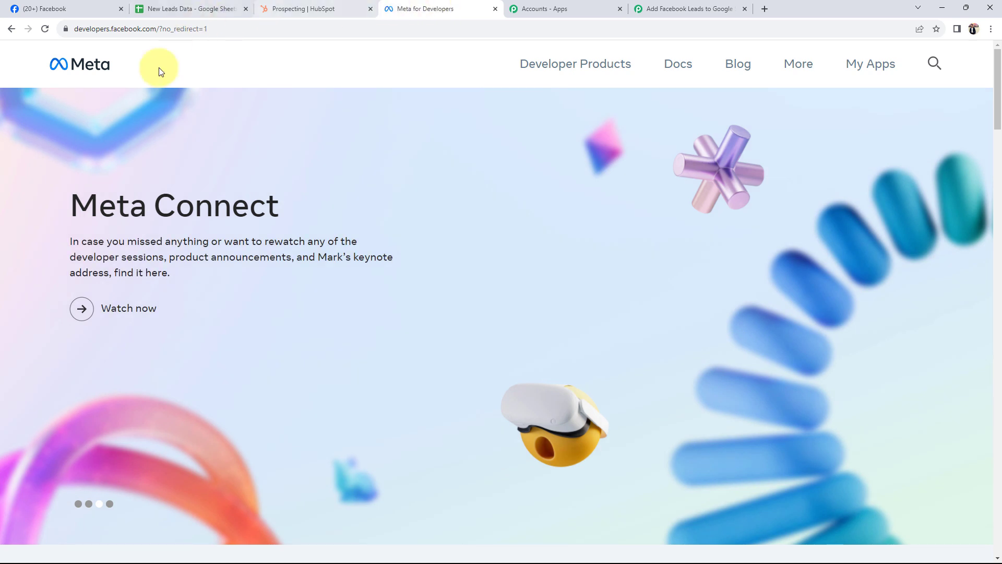
click(871, 63)
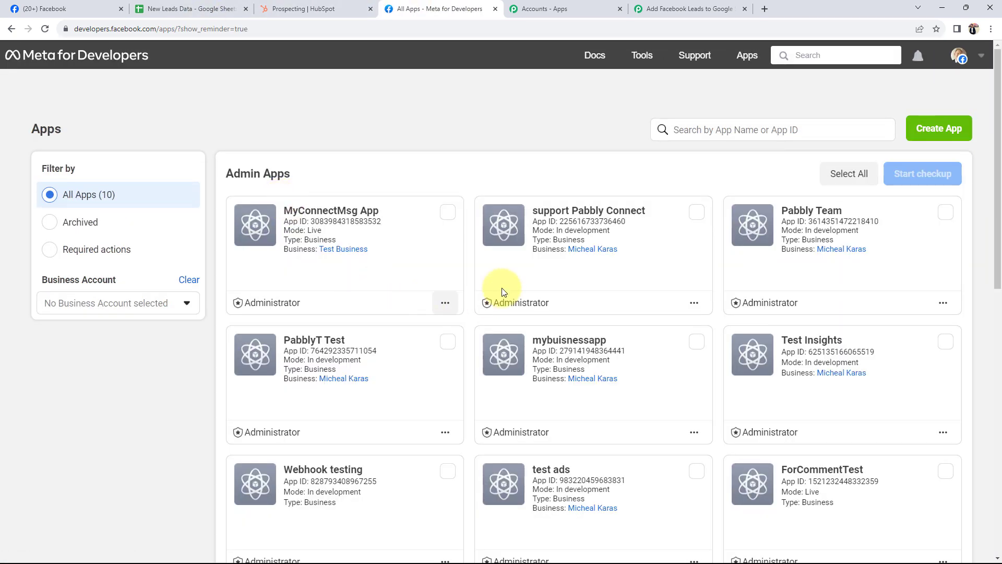
click(642, 57)
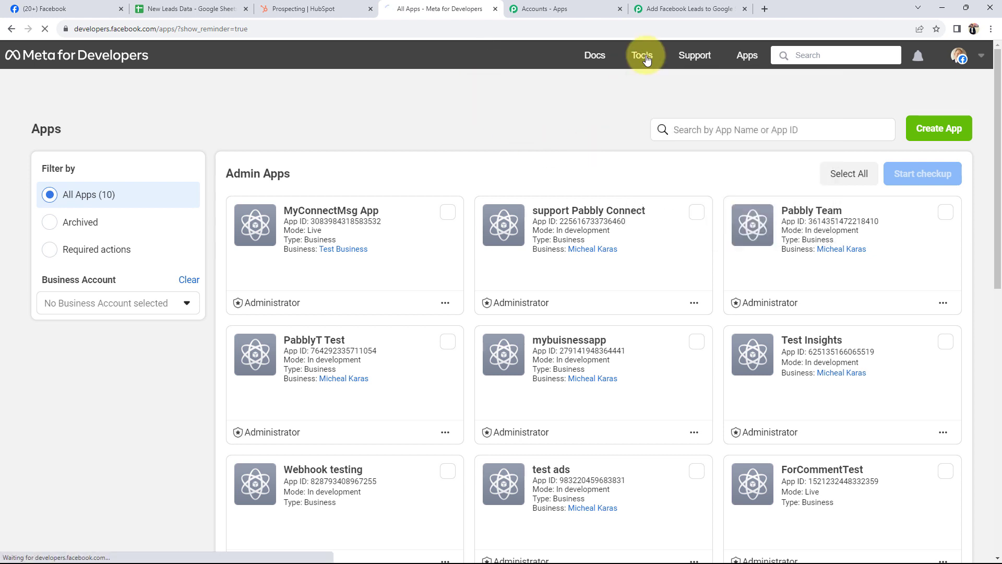
scroll(111, 349, down, 3)
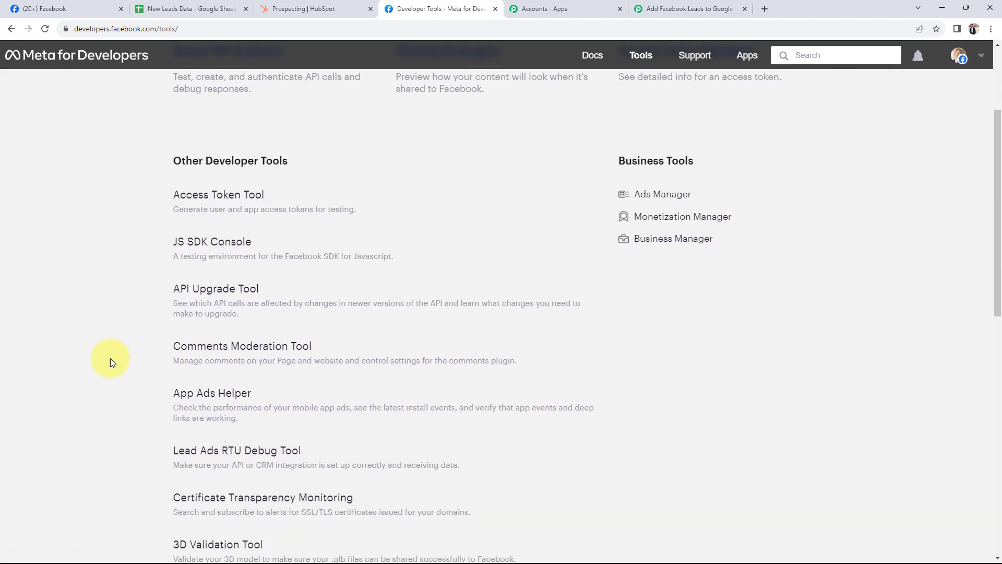
click(198, 452)
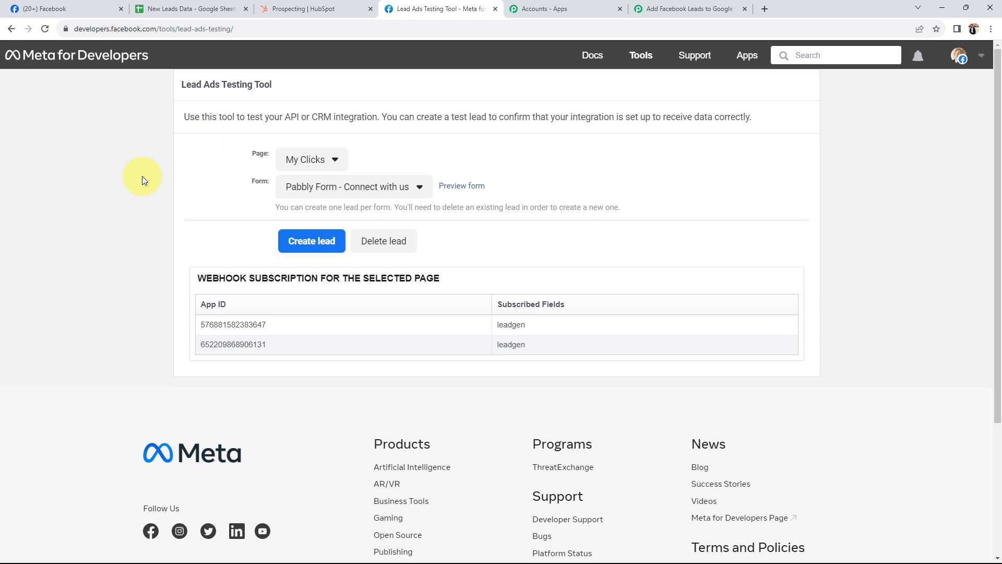
- Preview the My Tour Guide page's Contact Form in the Lead Ads Testing Tool and return to the Pabbly Connect workflow
click(315, 163)
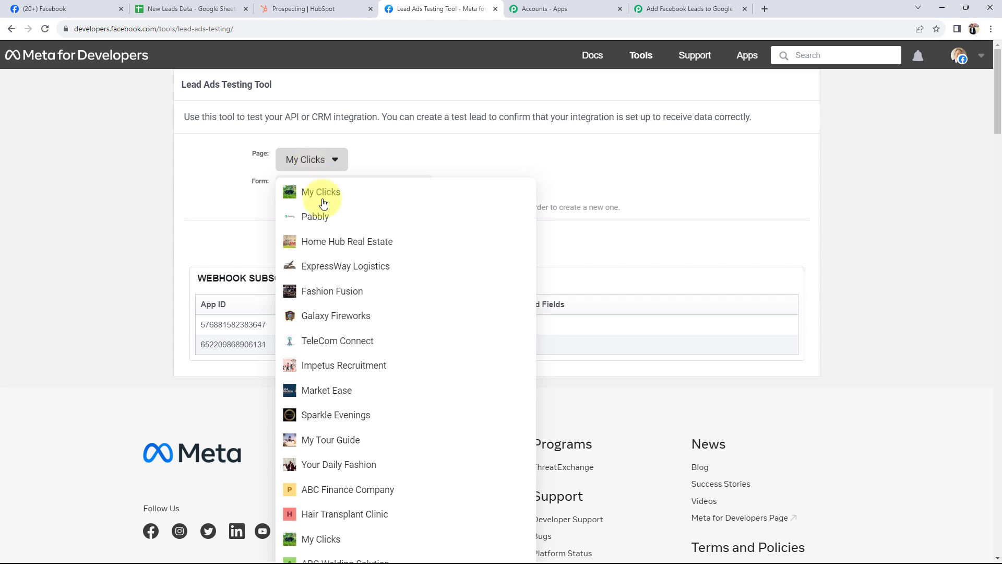
click(312, 439)
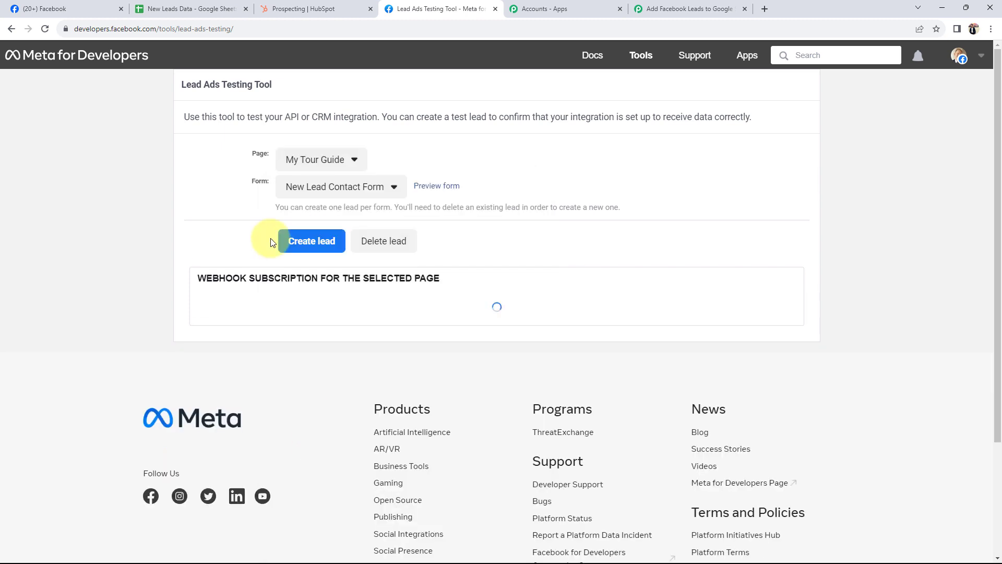
click(289, 193)
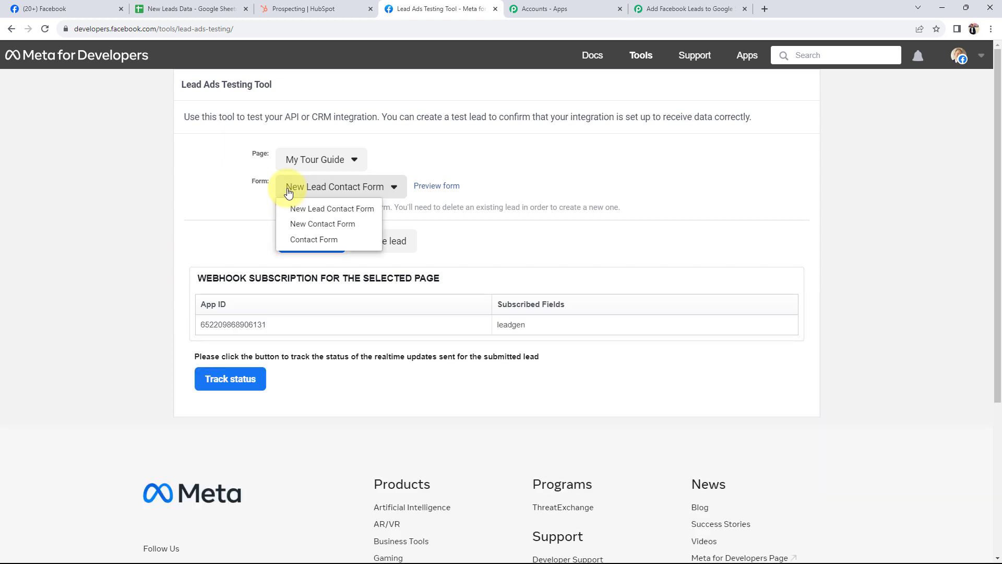
click(305, 239)
click(402, 187)
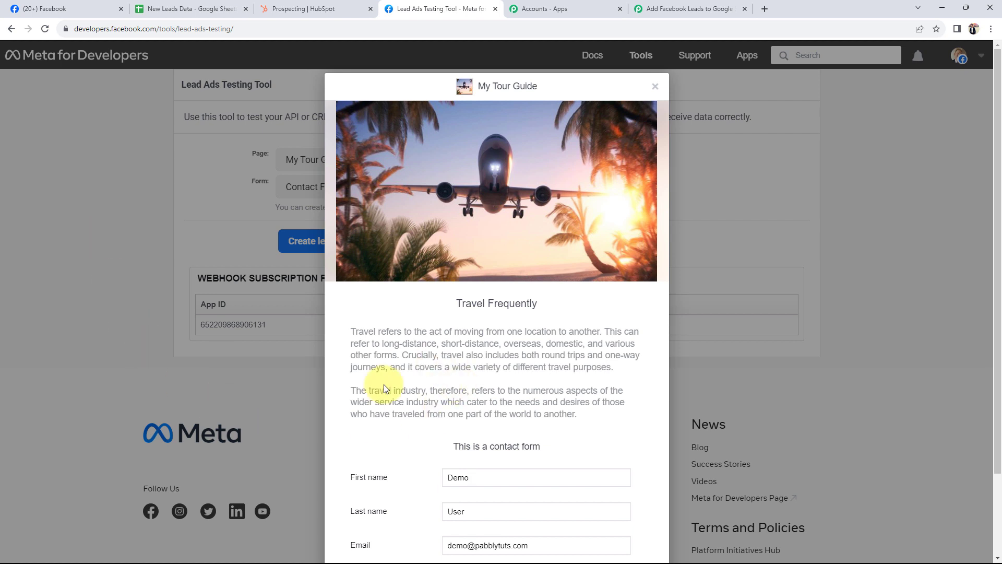
click(689, 9)
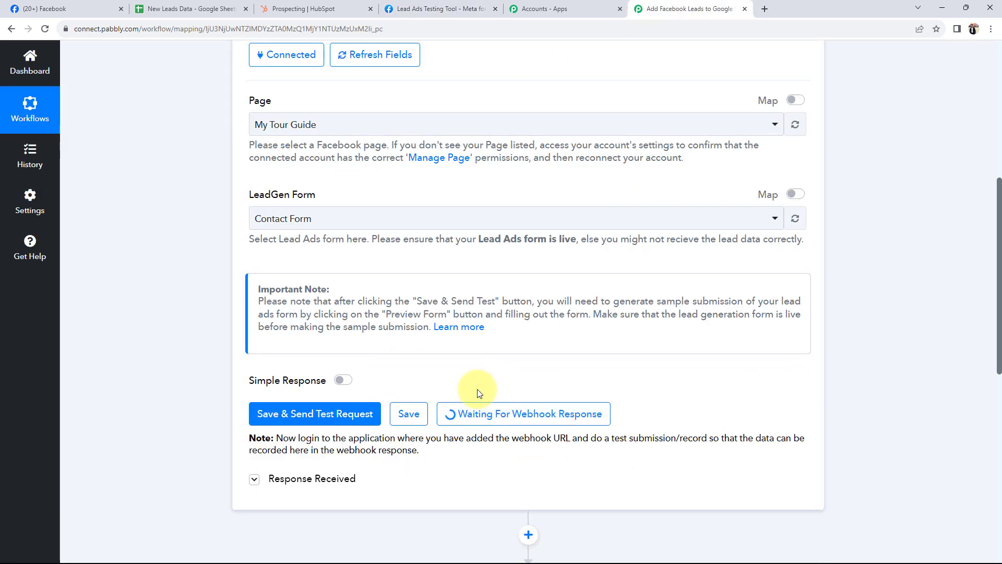
- Switch to the Lead Ads Testing Tool, submit the prefilled Contact Form as a sample lead, and close the form preview
click(413, 7)
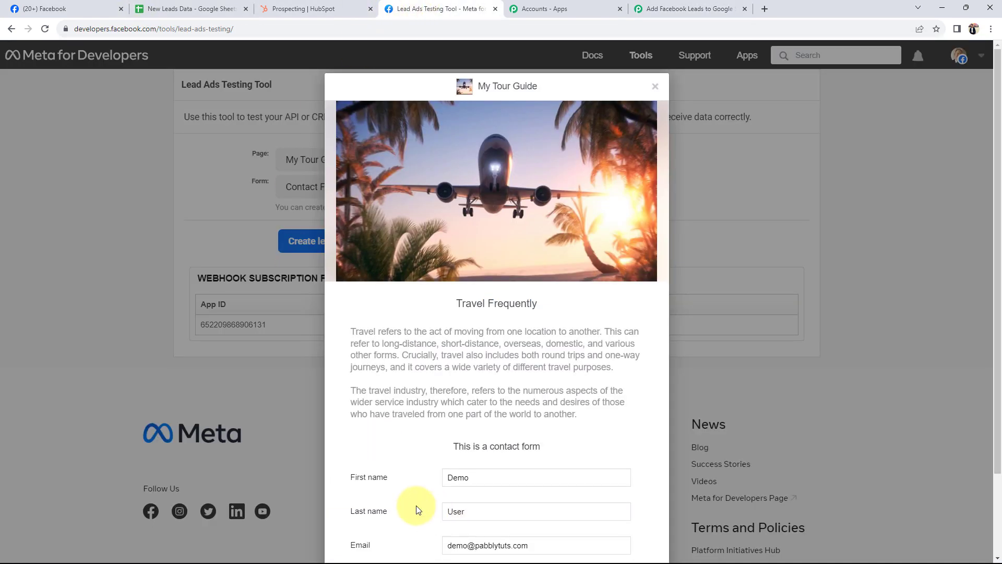
drag(405, 481, 351, 476)
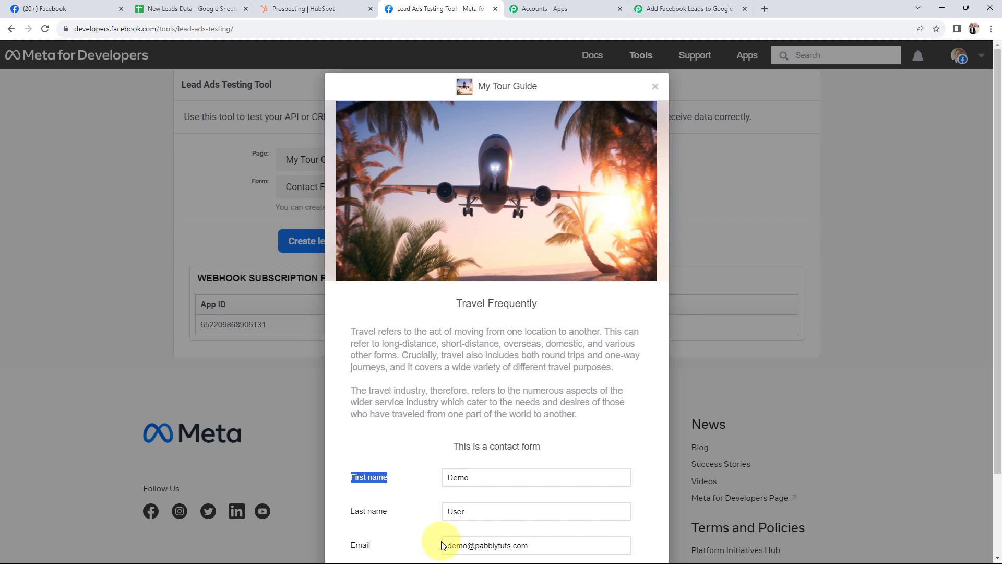
click(443, 497)
scroll(443, 497, down, 2)
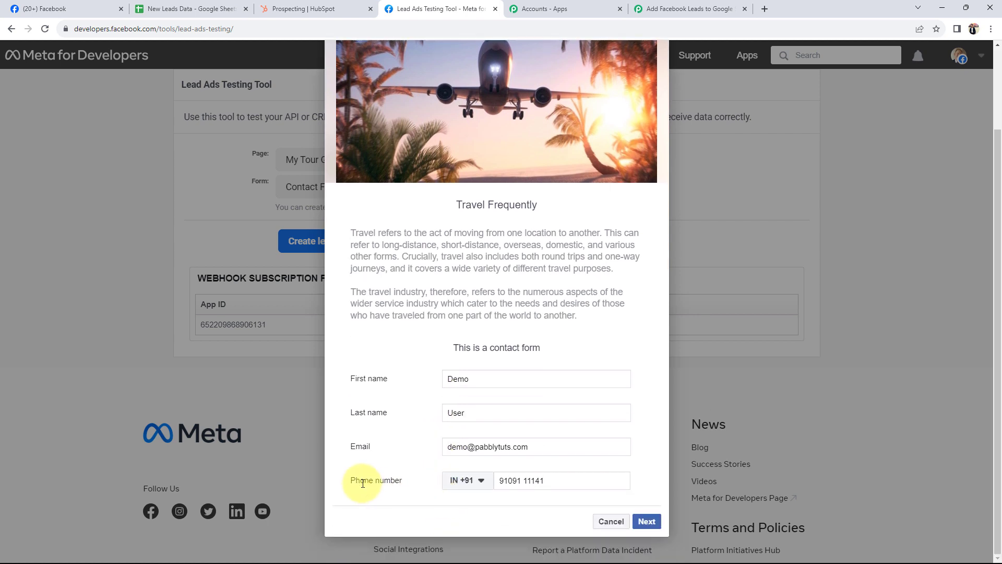
drag(552, 477, 364, 516)
click(433, 517)
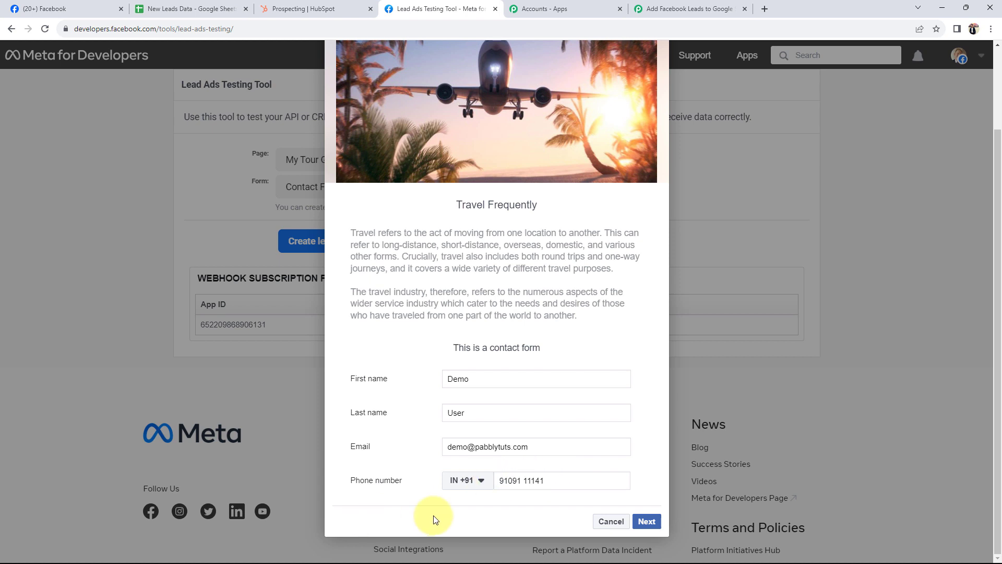
click(644, 520)
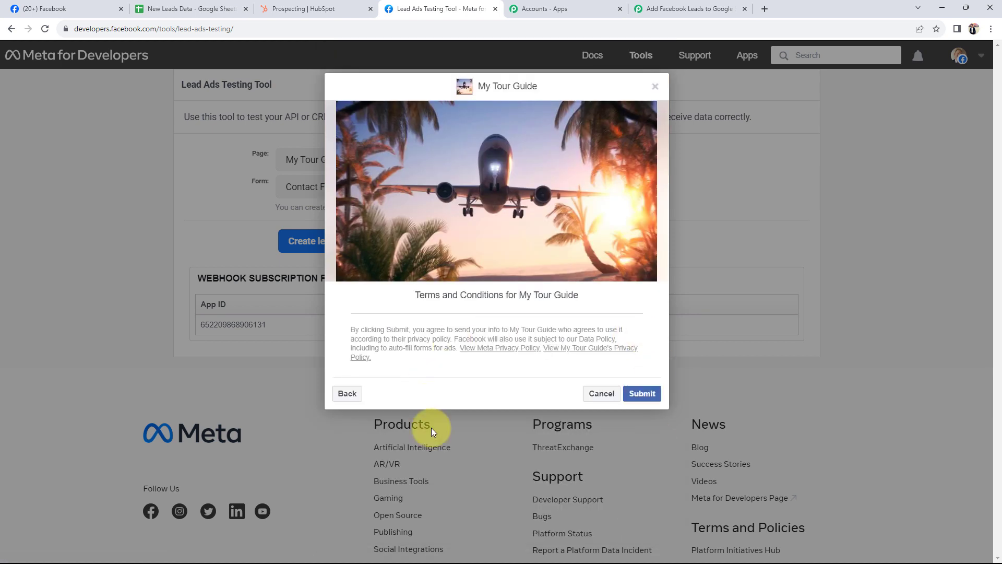
click(639, 393)
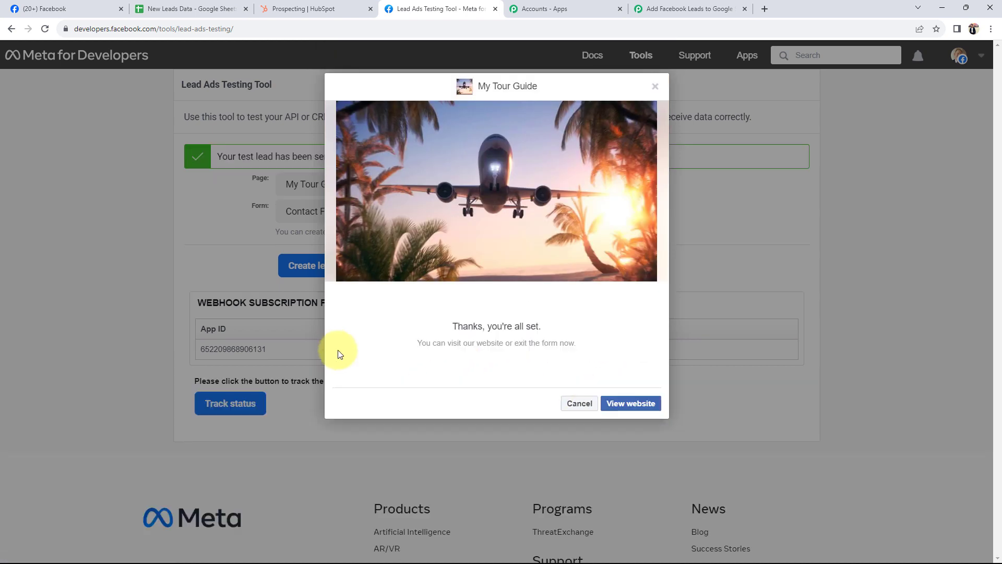
click(579, 403)
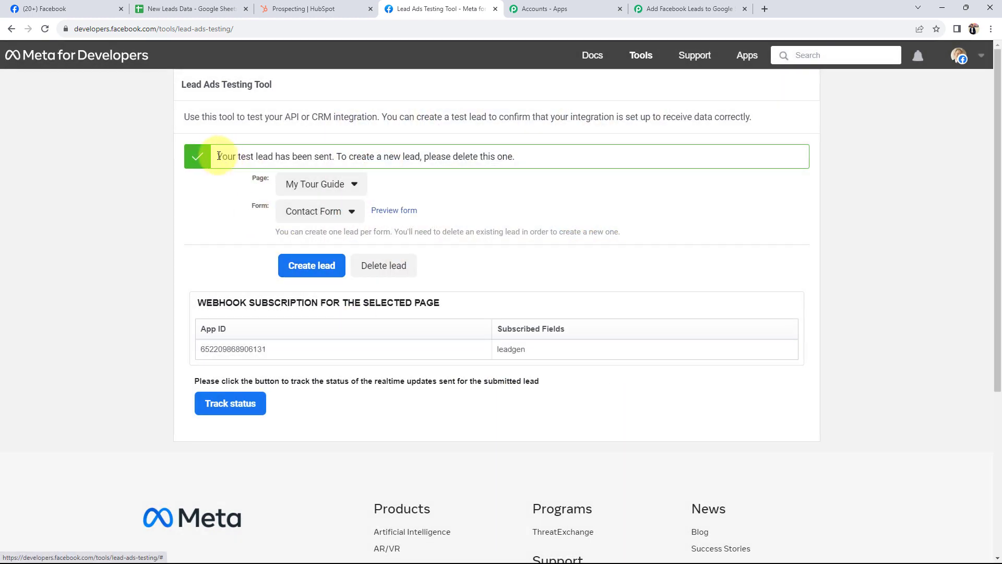
drag(217, 158, 272, 166)
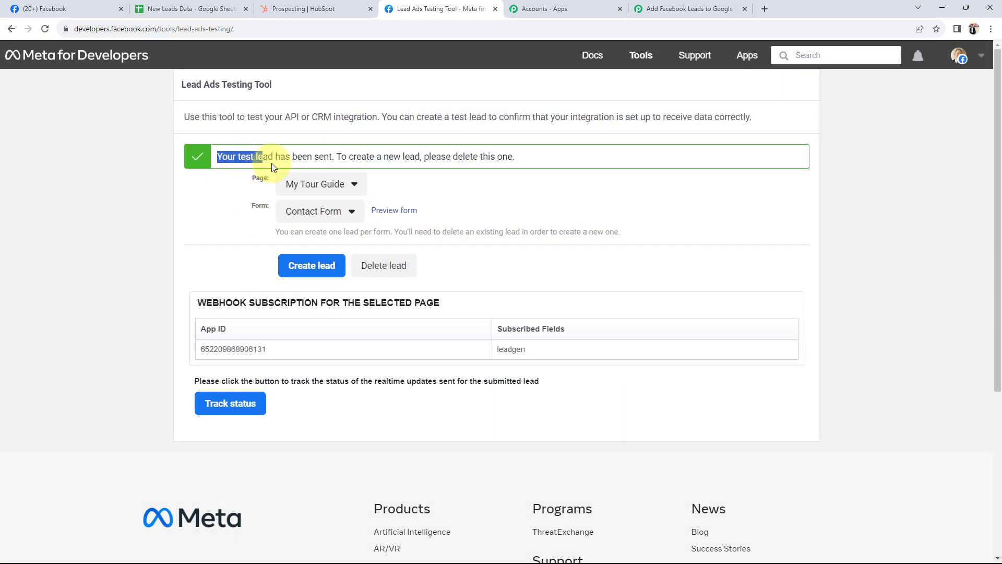
click(197, 227)
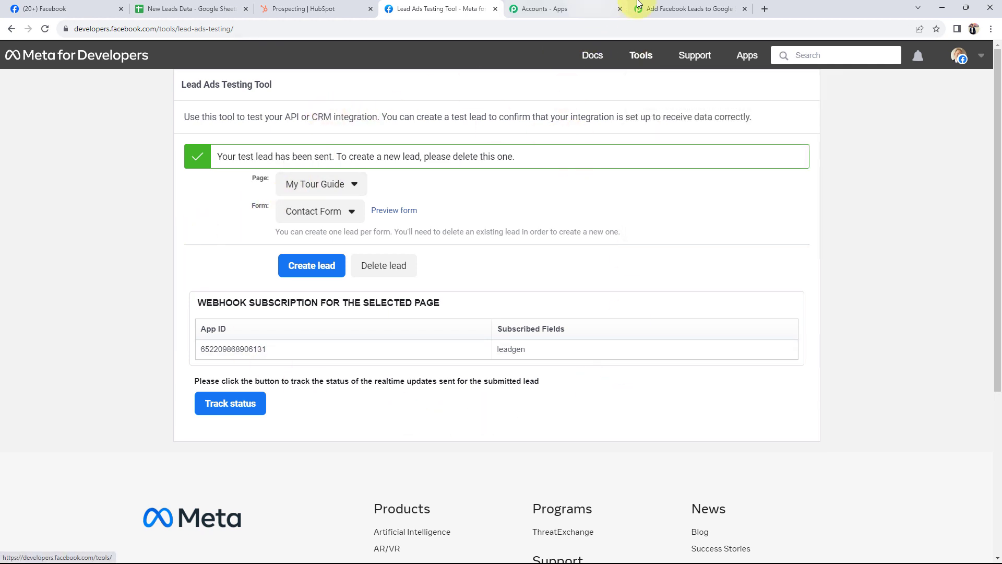
- Return to the Pabbly Connect workflow and examine the received response's first name, last name, email and phone number fields
click(683, 9)
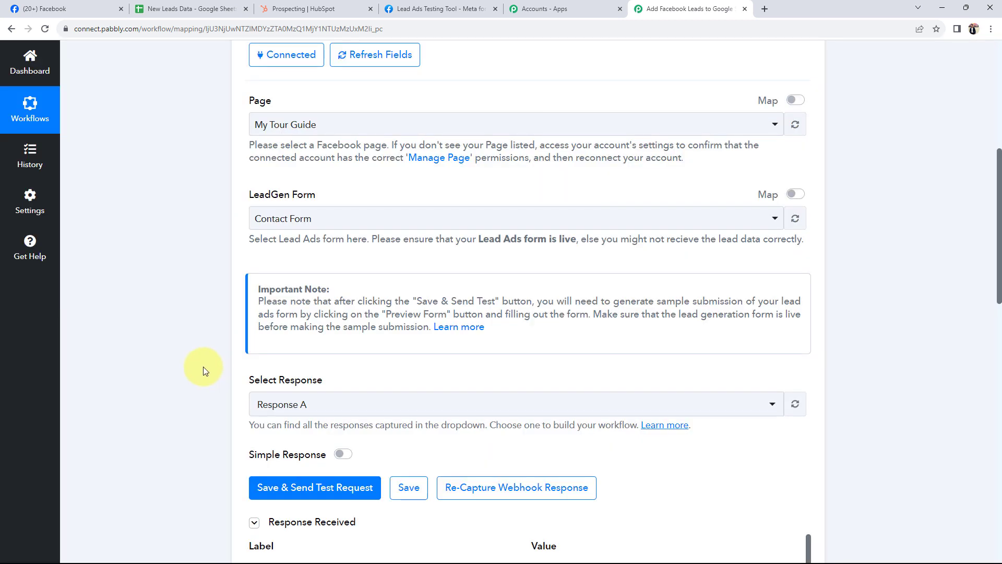
scroll(202, 367, down, 4)
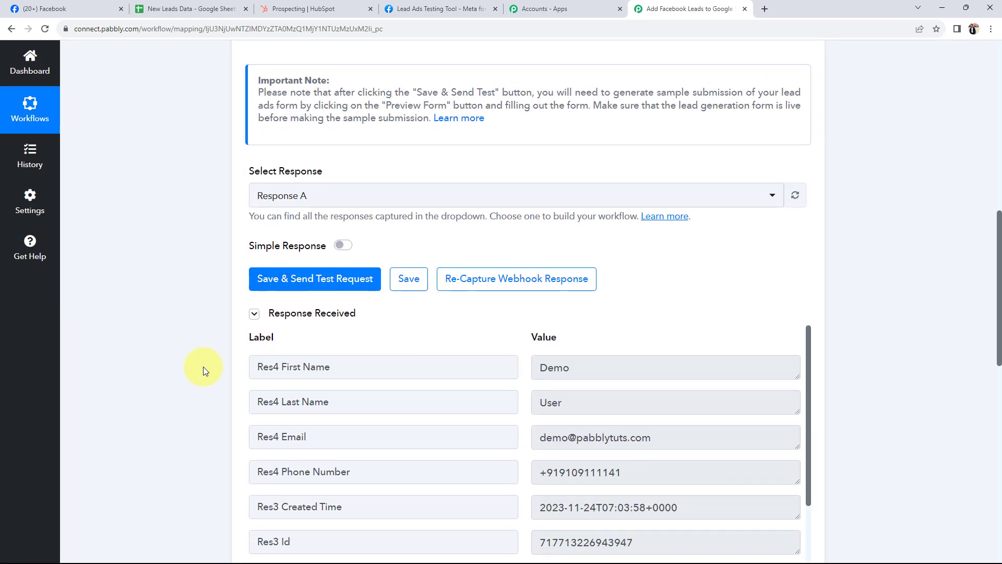
scroll(202, 366, up, 2)
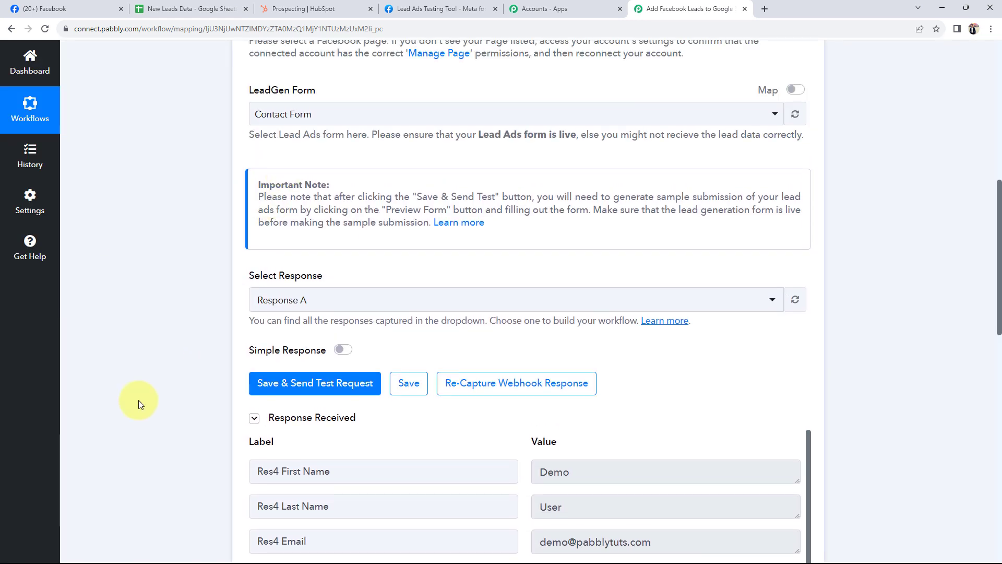
scroll(175, 391, down, 4)
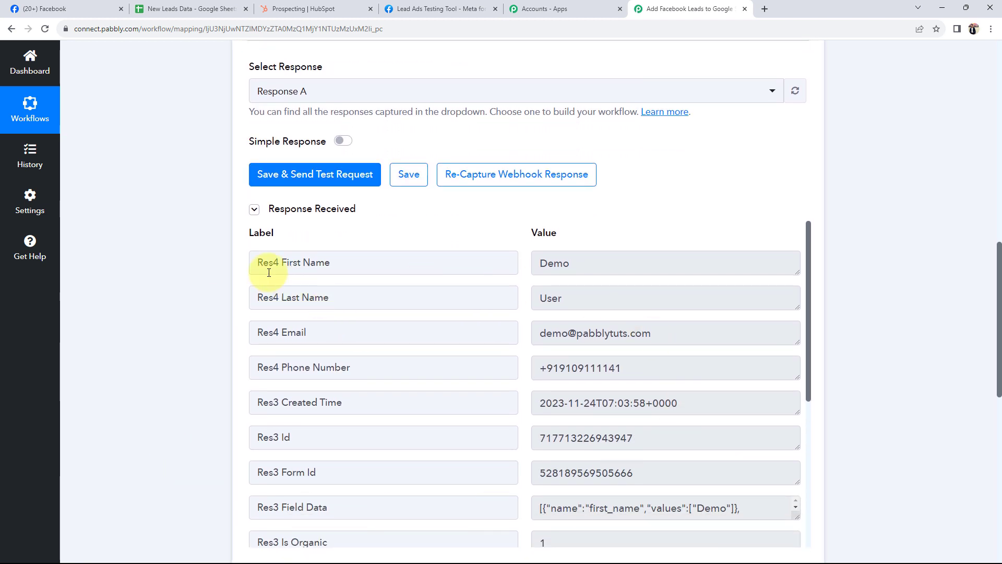
click(554, 263)
click(574, 298)
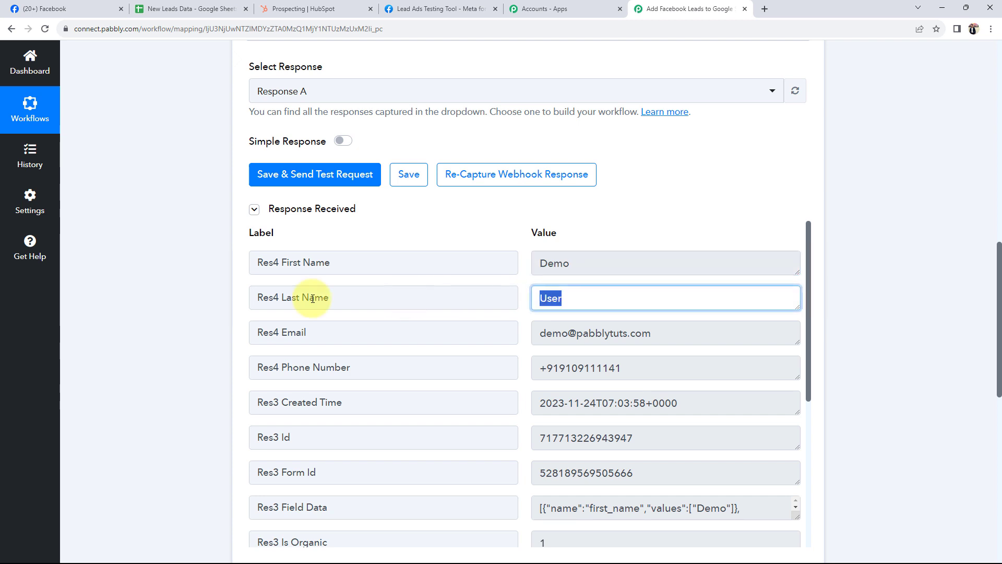
click(653, 333)
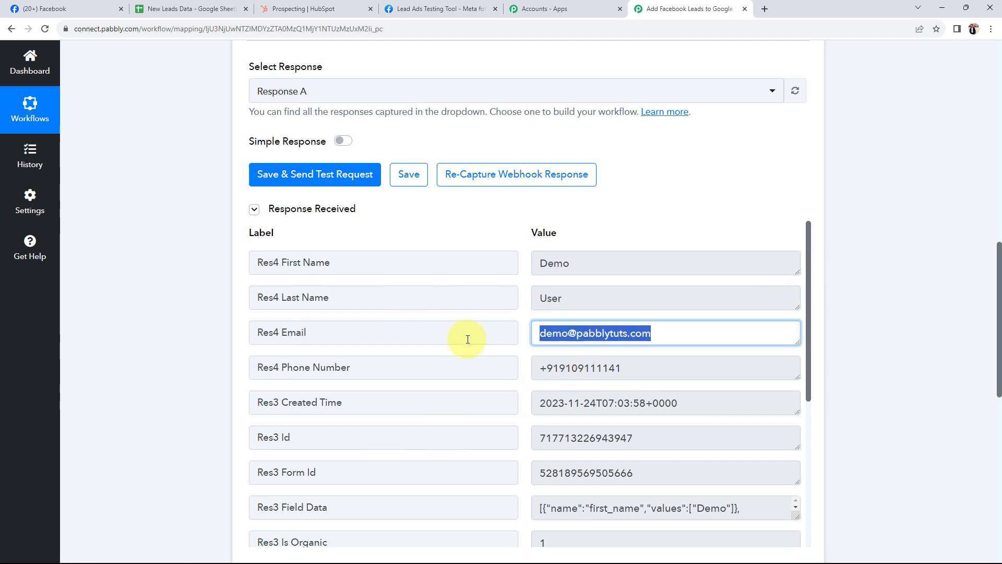
click(607, 367)
drag(607, 367, 344, 364)
click(197, 345)
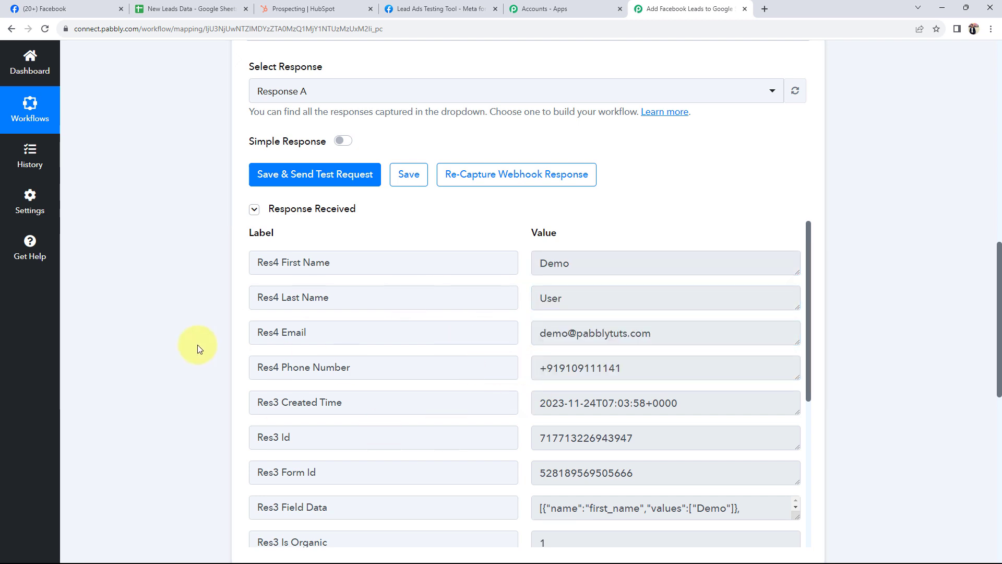
- Collapse the Facebook Lead Ads trigger and expand the Google Sheets Add New Row action
scroll(197, 345, up, 15)
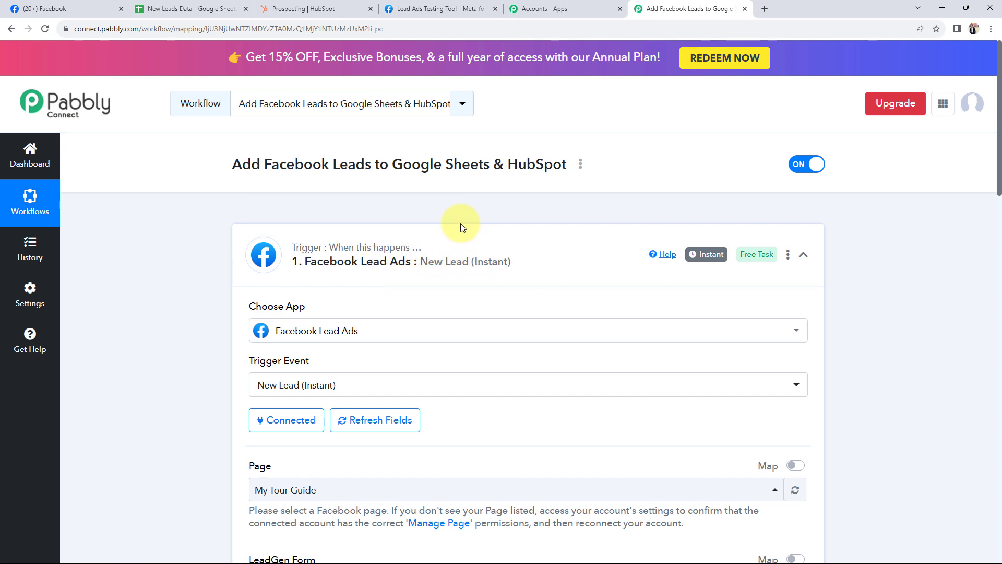
click(441, 238)
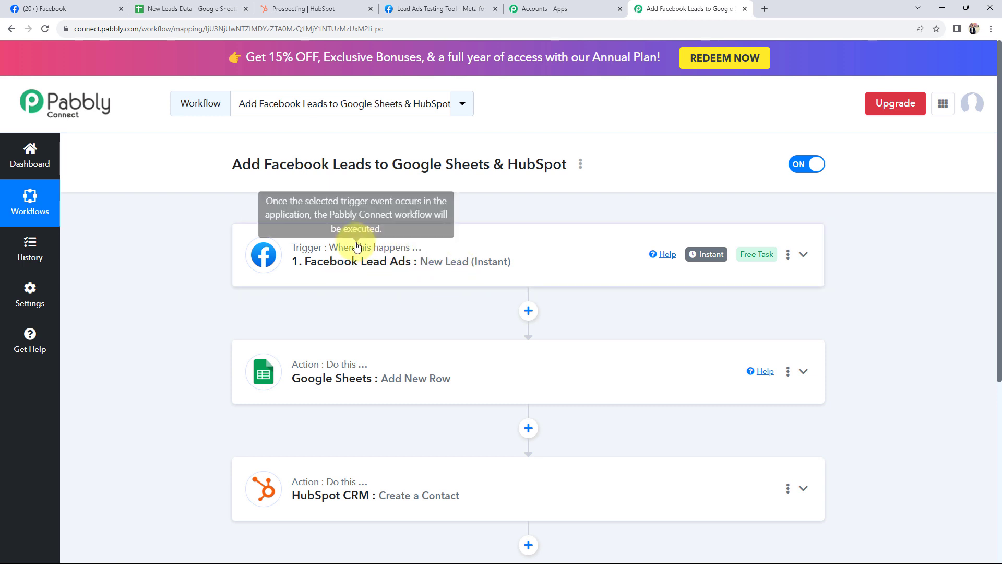
click(320, 376)
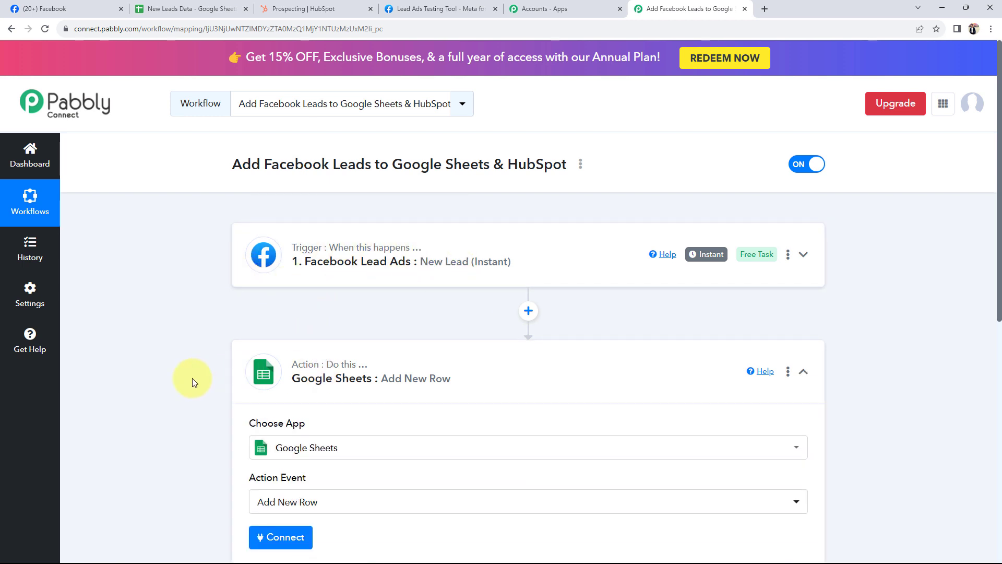
scroll(190, 380, down, 3)
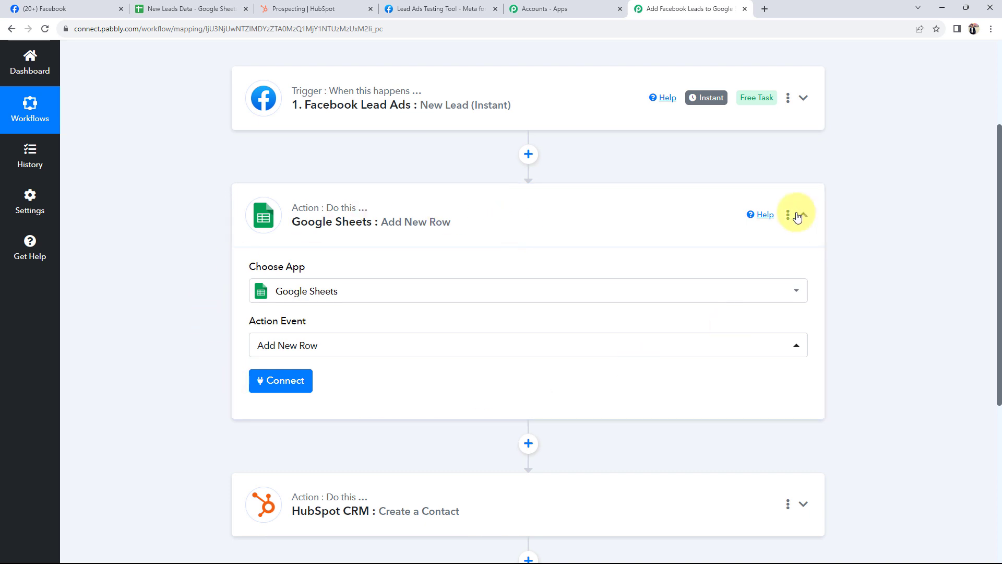
- Connect the Google Sheets action through a new connection by signing in with a Google account and authorizing Pabbly Connect Sheets
click(266, 388)
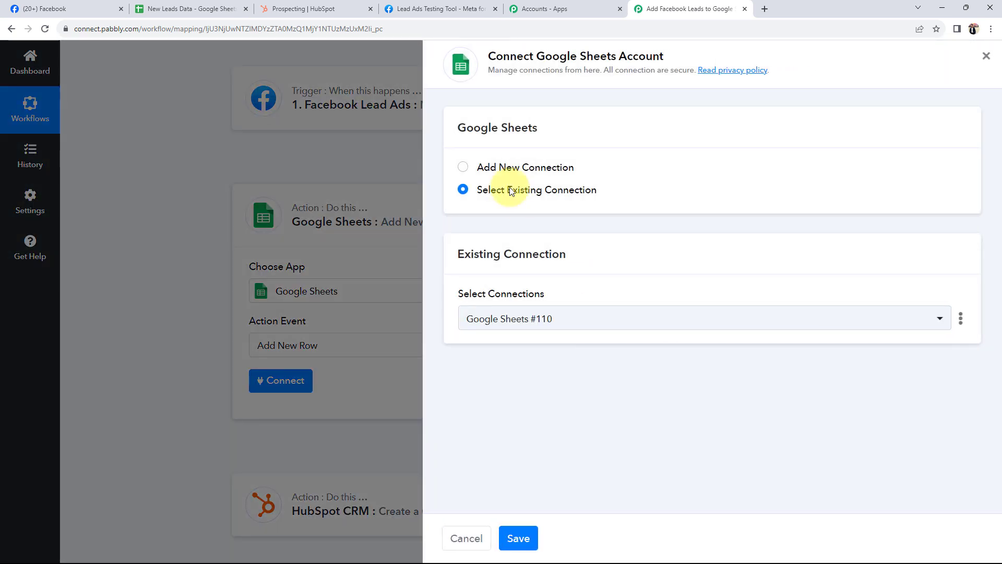
click(462, 167)
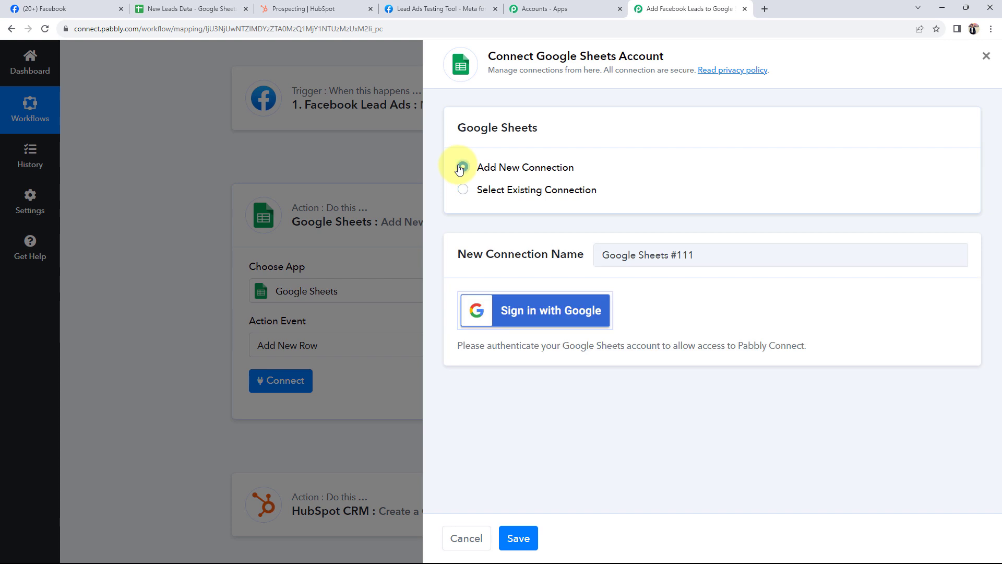
click(525, 314)
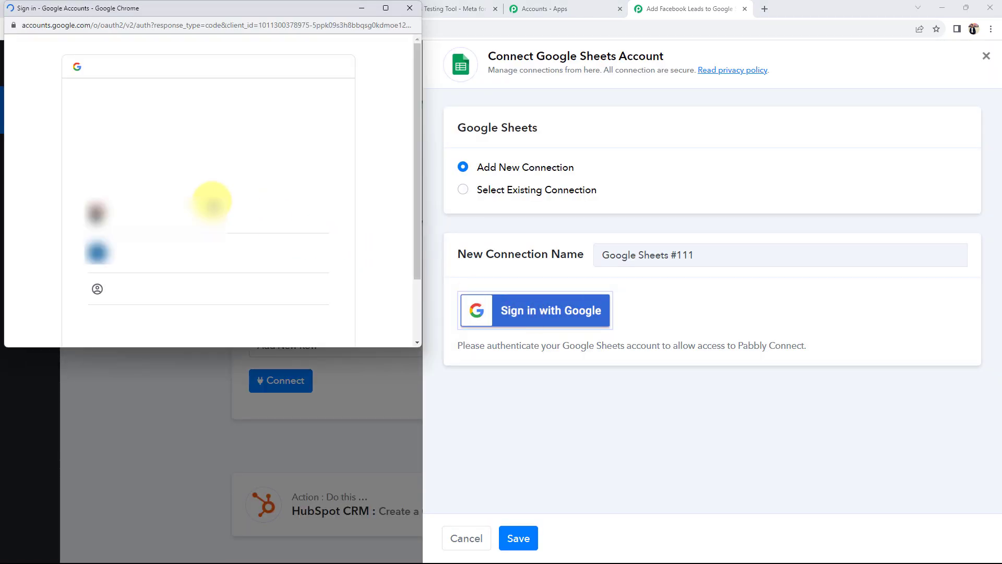
click(204, 185)
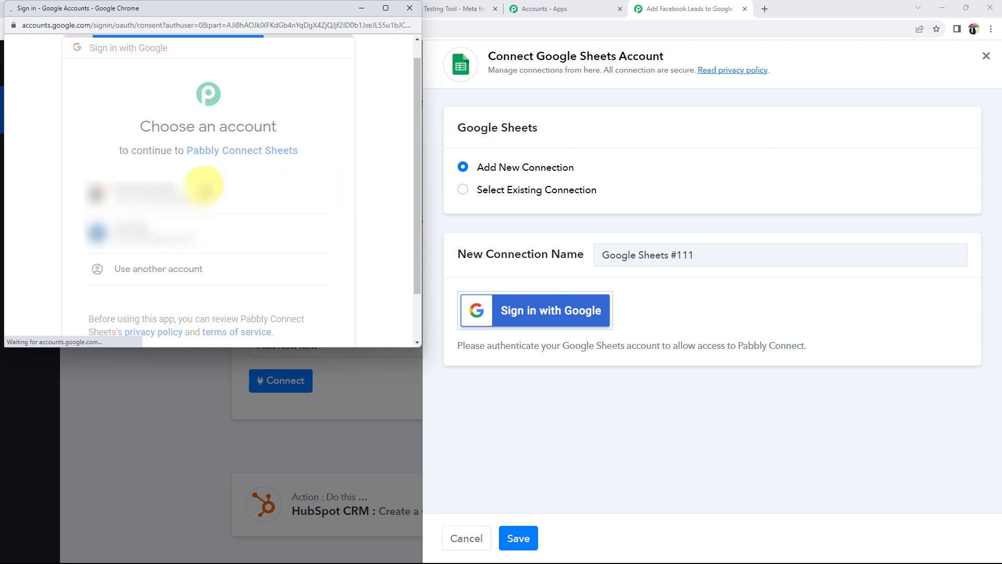
scroll(257, 275, down, 5)
scroll(257, 319, up, 1)
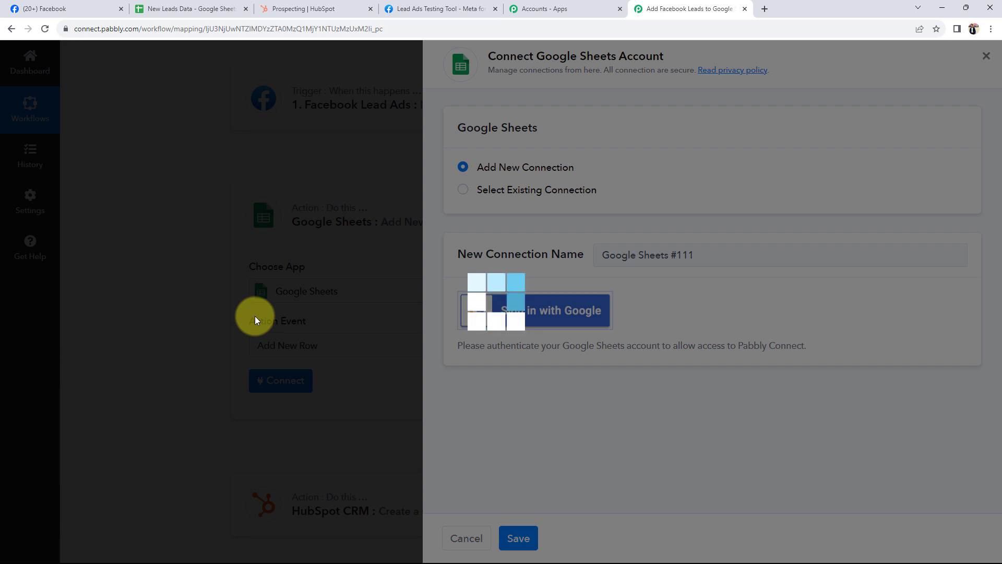
- Set the Google Sheets action's spreadsheet to New Leads Data, checking the name against the open spreadsheet
scroll(168, 371, down, 2)
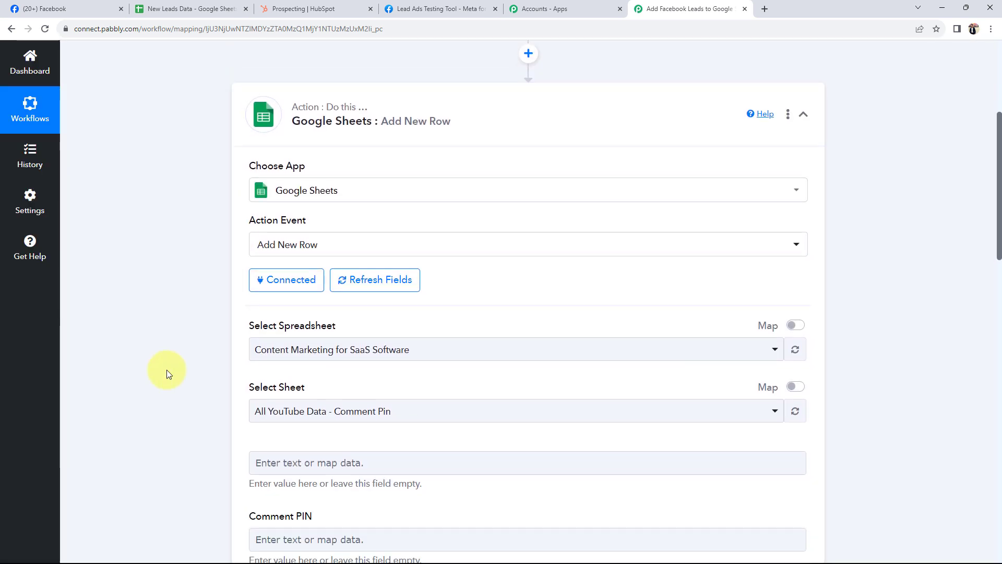
drag(249, 326, 332, 322)
click(169, 319)
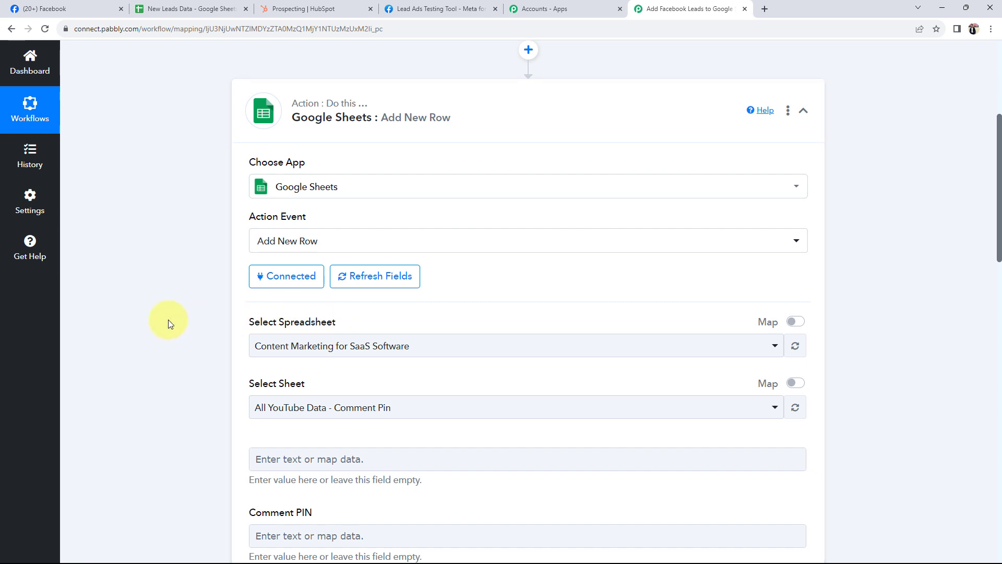
scroll(168, 319, down, 1)
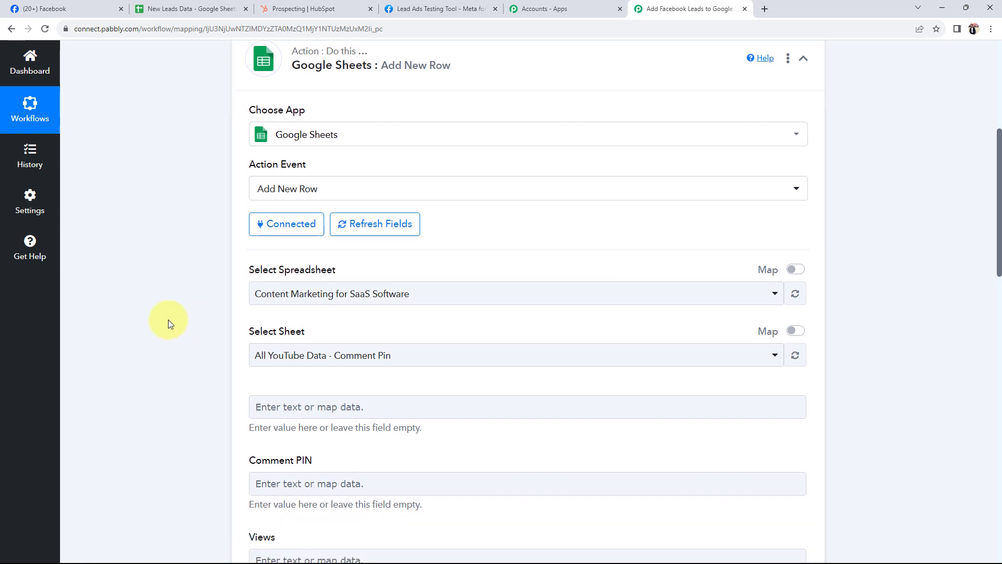
click(381, 294)
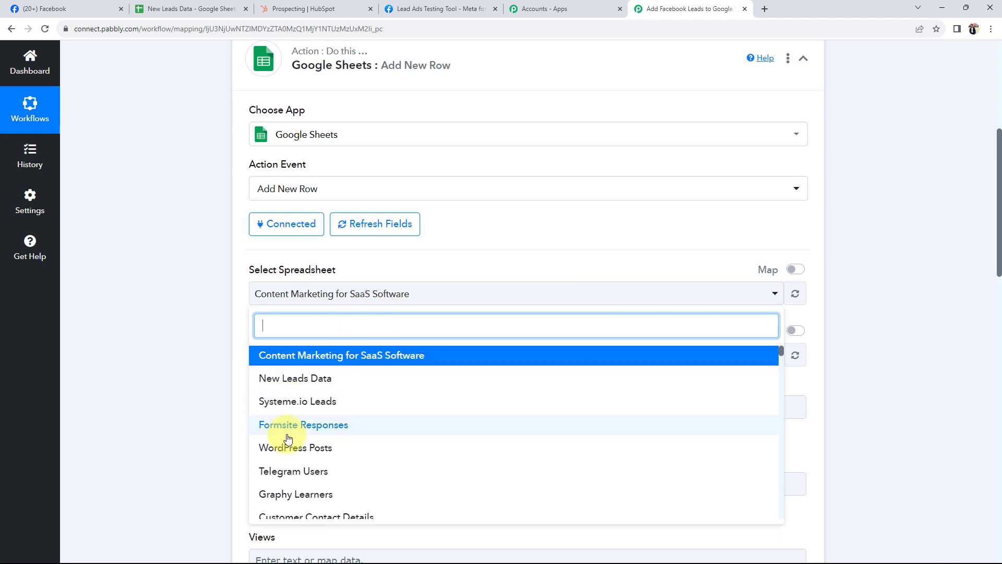
scroll(286, 425, down, 4)
scroll(288, 439, up, 5)
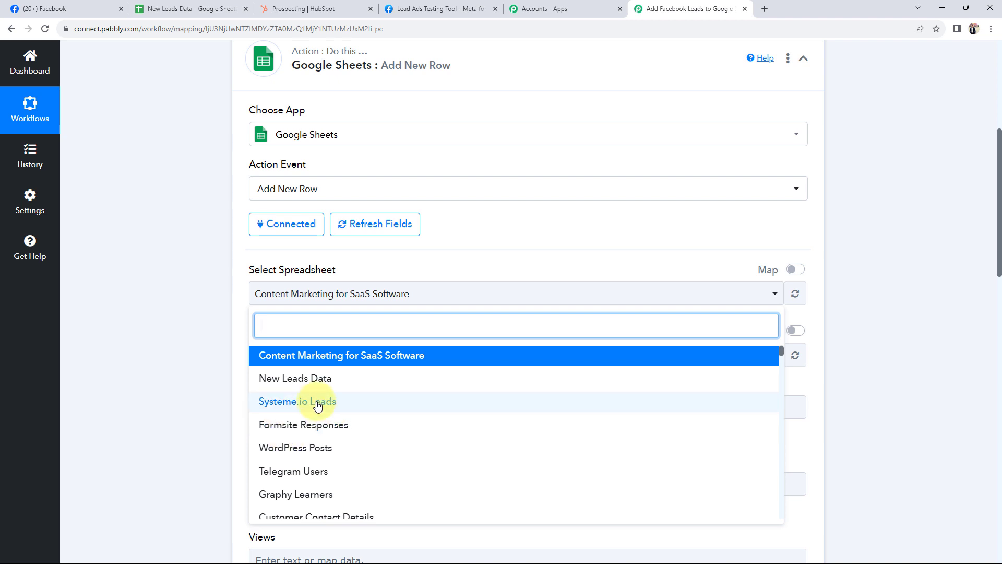
click(214, 8)
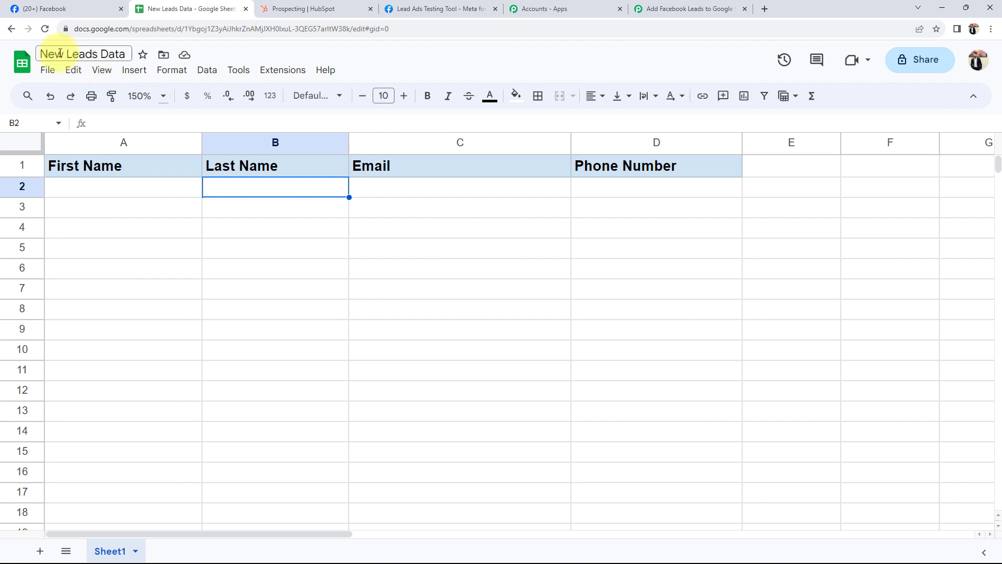
click(655, 5)
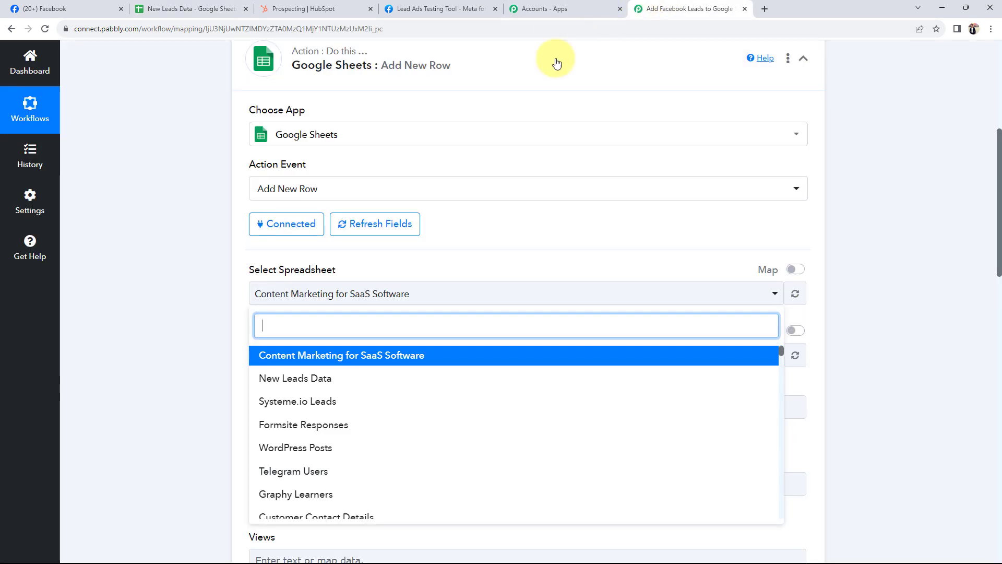
click(286, 377)
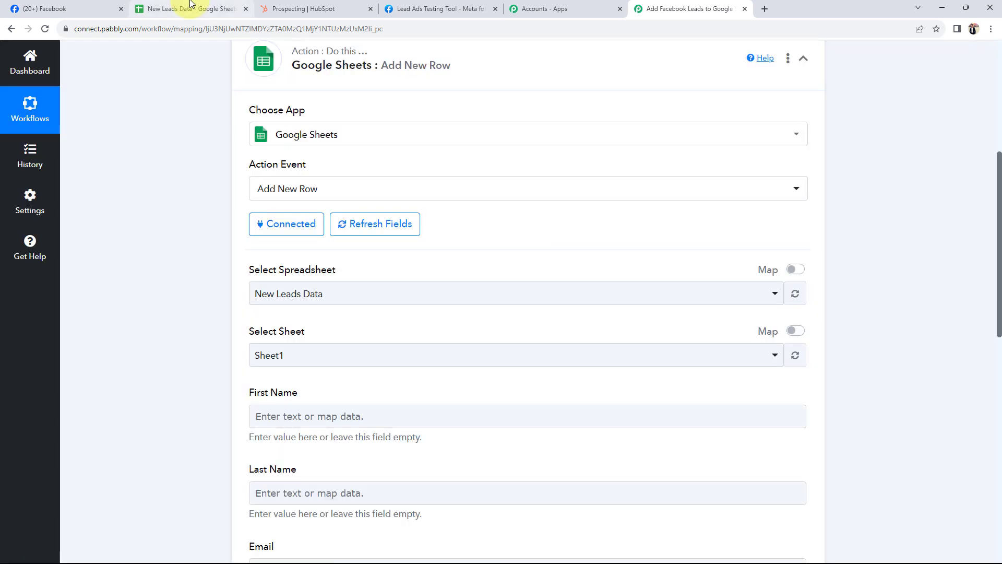
- Compare the column headers in the New Leads Data spreadsheet with the mapping fields of the Google Sheets action in Pabbly Connect
click(191, 6)
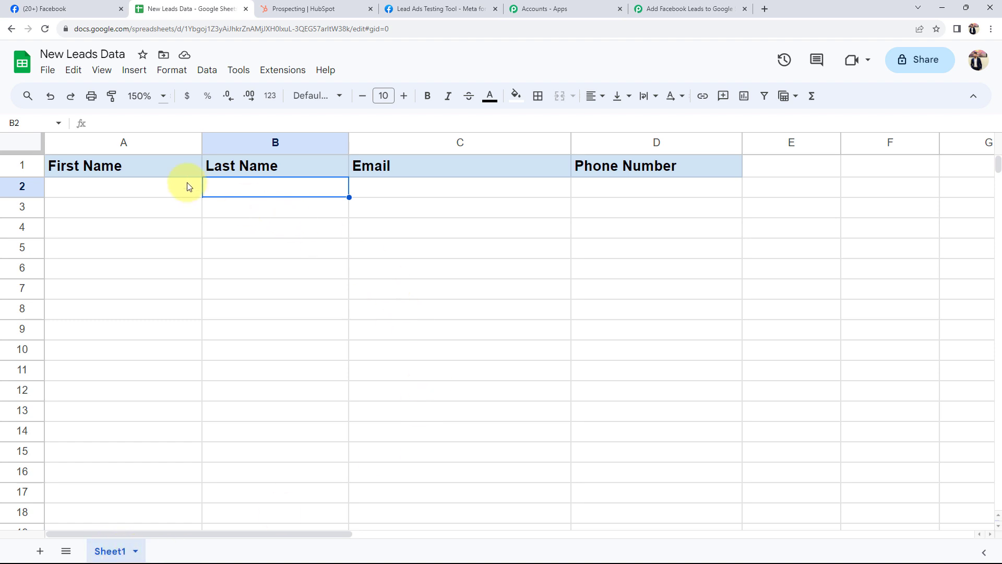
click(142, 275)
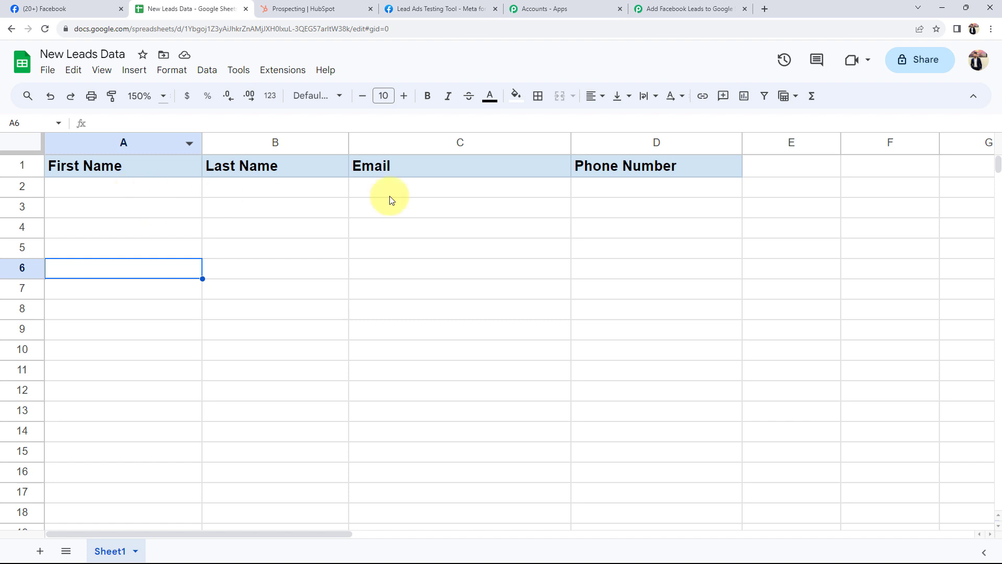
click(540, 203)
click(707, 7)
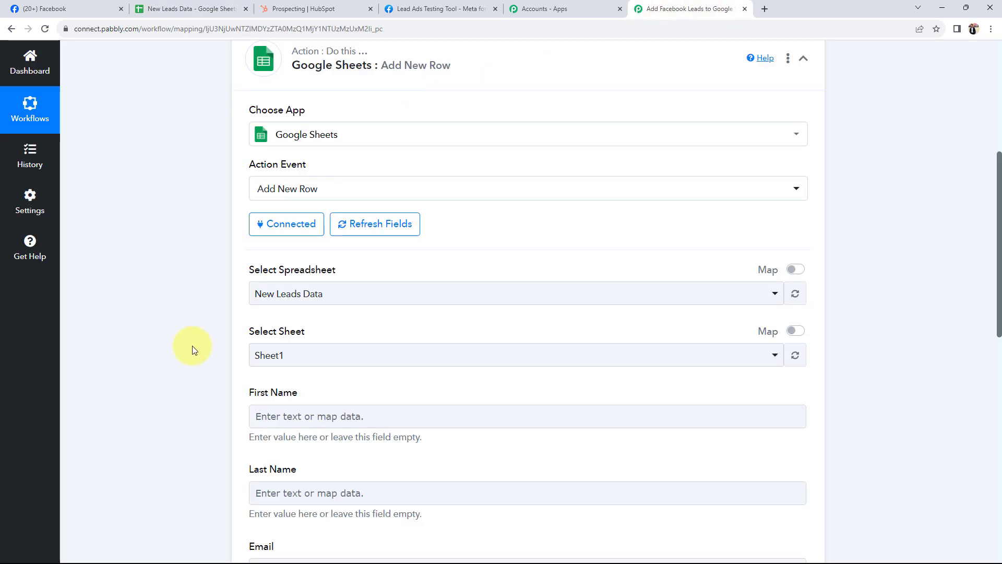
scroll(192, 346, down, 2)
scroll(156, 340, down, 1)
click(266, 261)
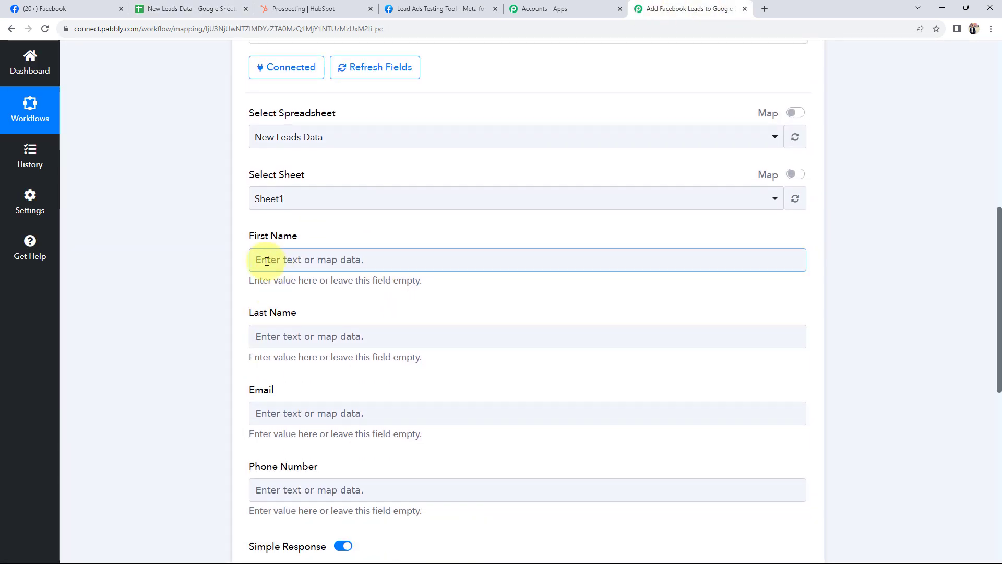
drag(305, 237, 235, 245)
click(202, 310)
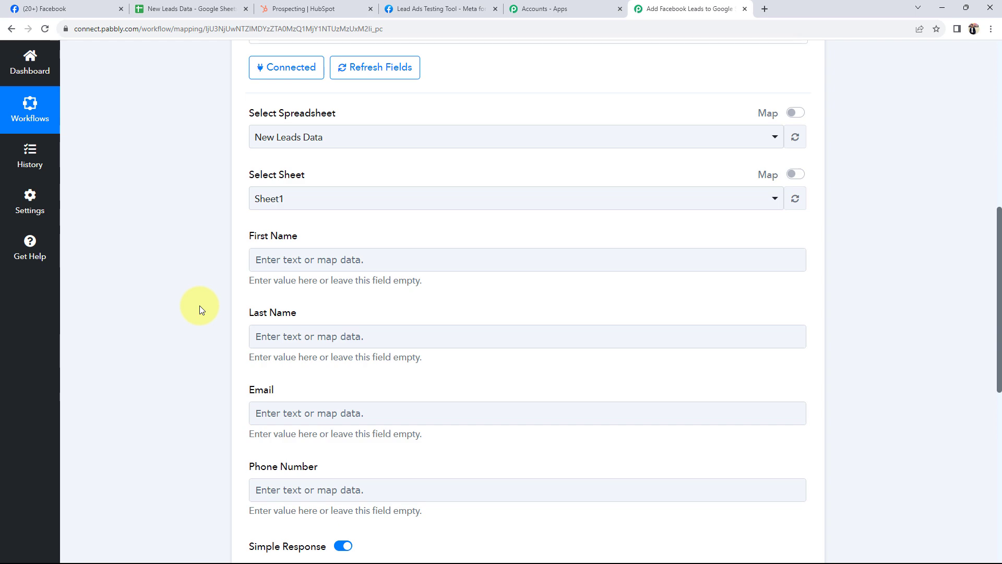
- Expand the Facebook Lead Ads trigger and examine the first name and last name values in its received response
scroll(200, 305, up, 10)
click(369, 229)
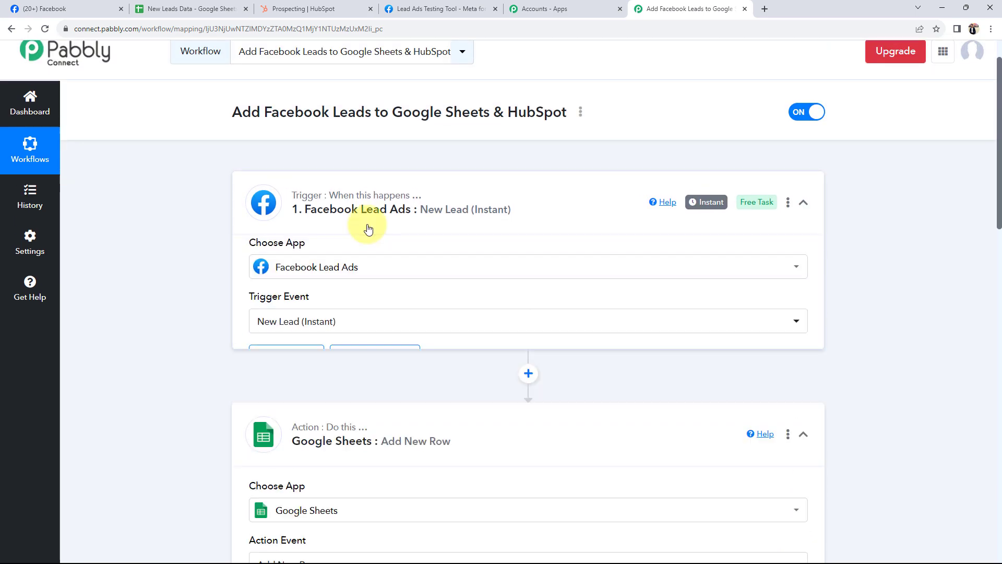
scroll(199, 311, down, 12)
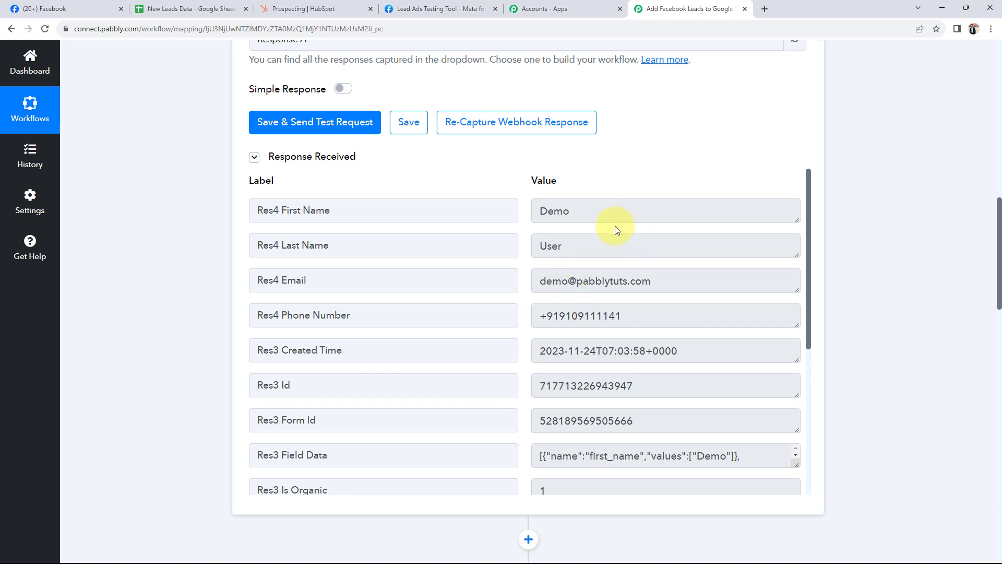
double_click(553, 211)
double_click(559, 245)
scroll(170, 322, down, 9)
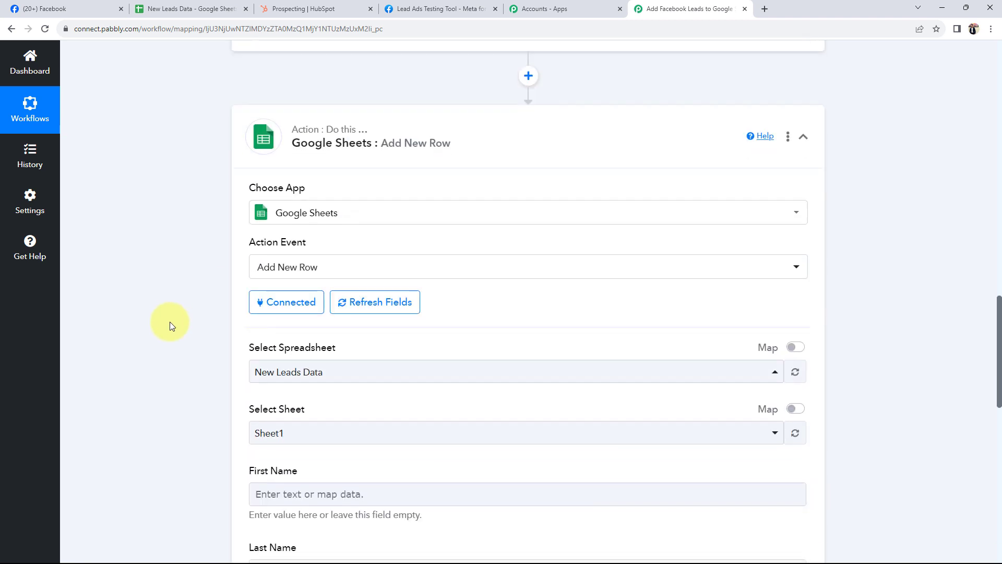
scroll(170, 322, down, 4)
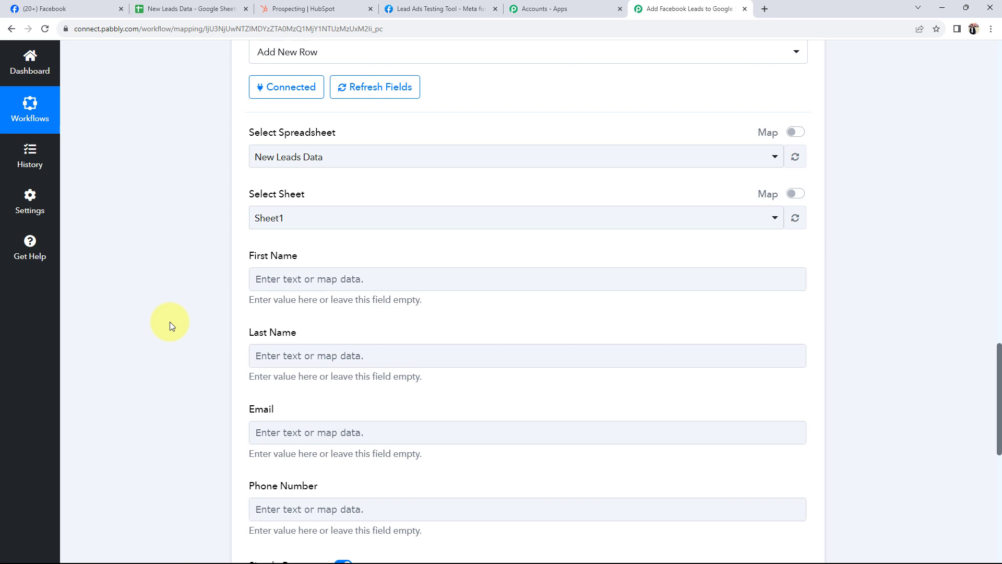
- Map the Google Sheets action's First Name field to Res4 First Name from the Facebook Lead Ads trigger
scroll(171, 322, down, 1)
click(263, 234)
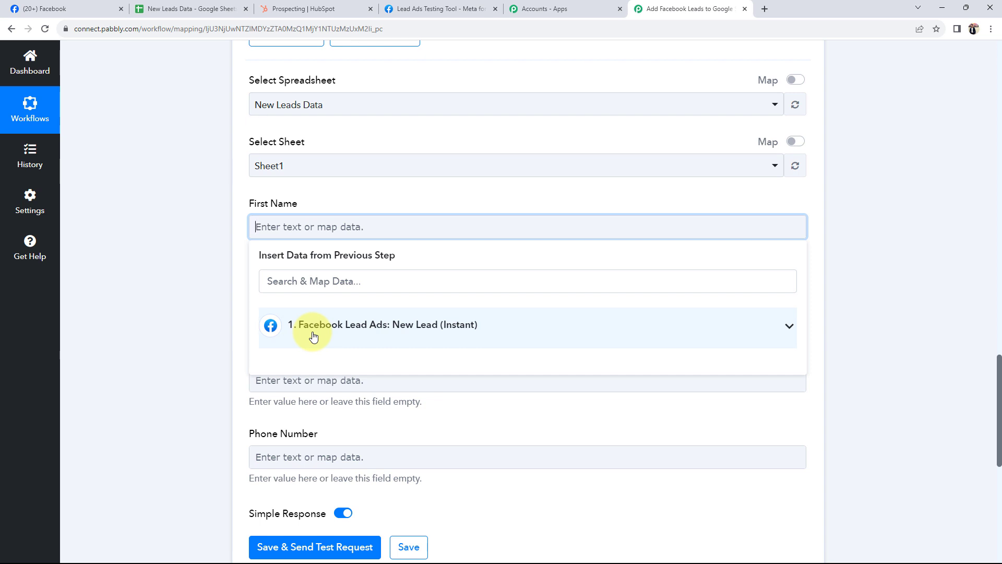
click(788, 326)
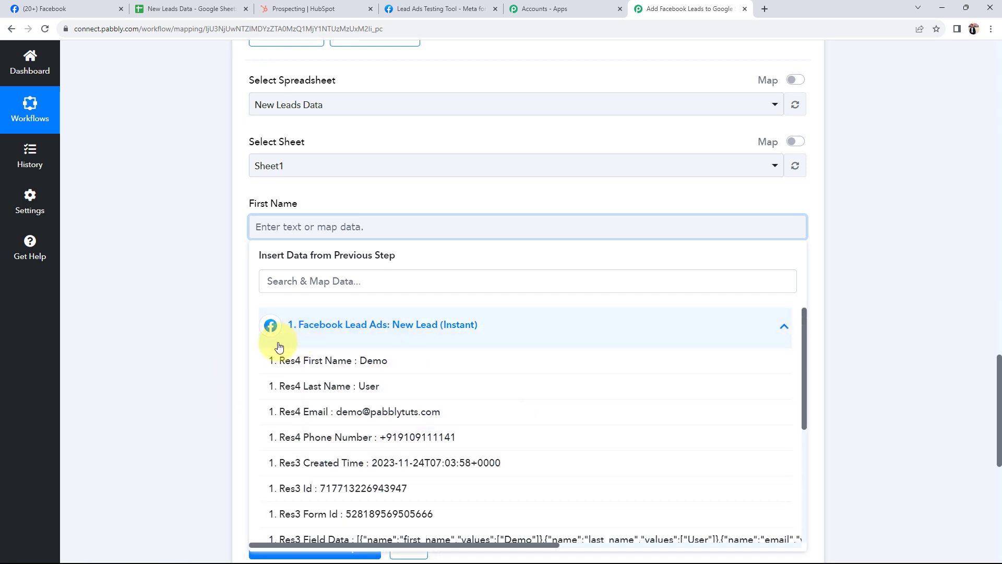
click(367, 360)
click(186, 258)
- Map the Google Sheets action's Last Name field to Res4 Last Name from the Facebook Lead Ads trigger
scroll(165, 271, down, 2)
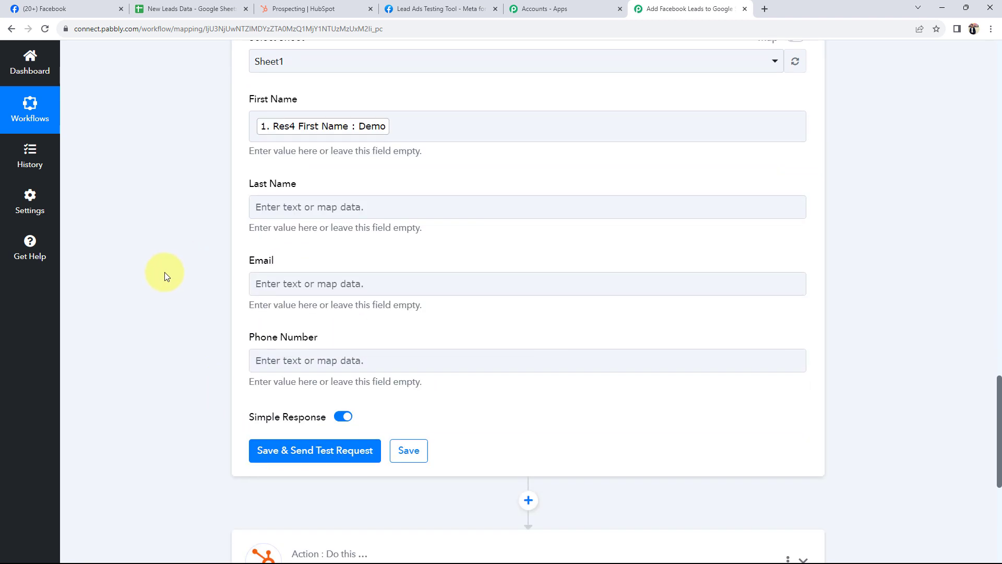
click(264, 209)
click(304, 307)
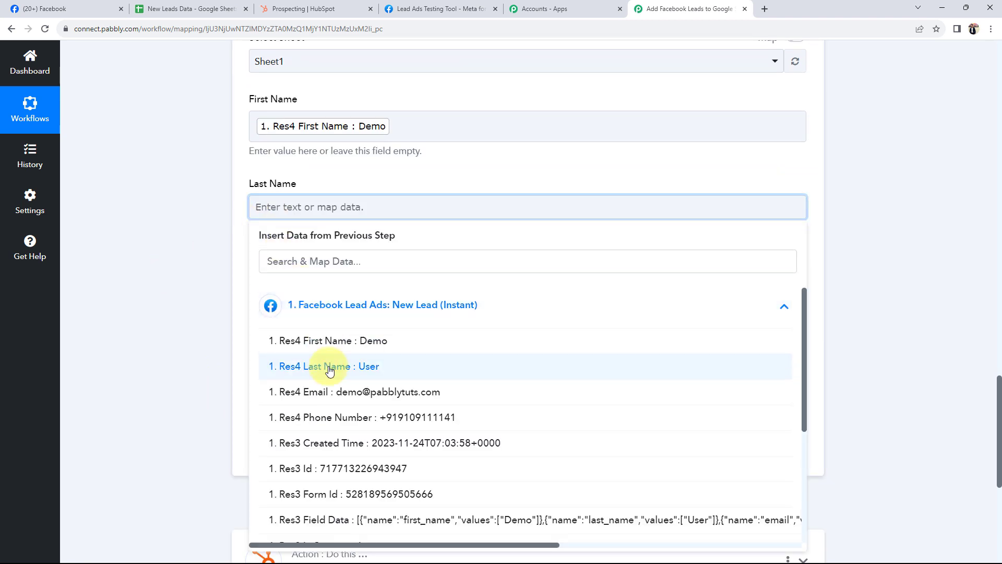
click(336, 365)
click(193, 261)
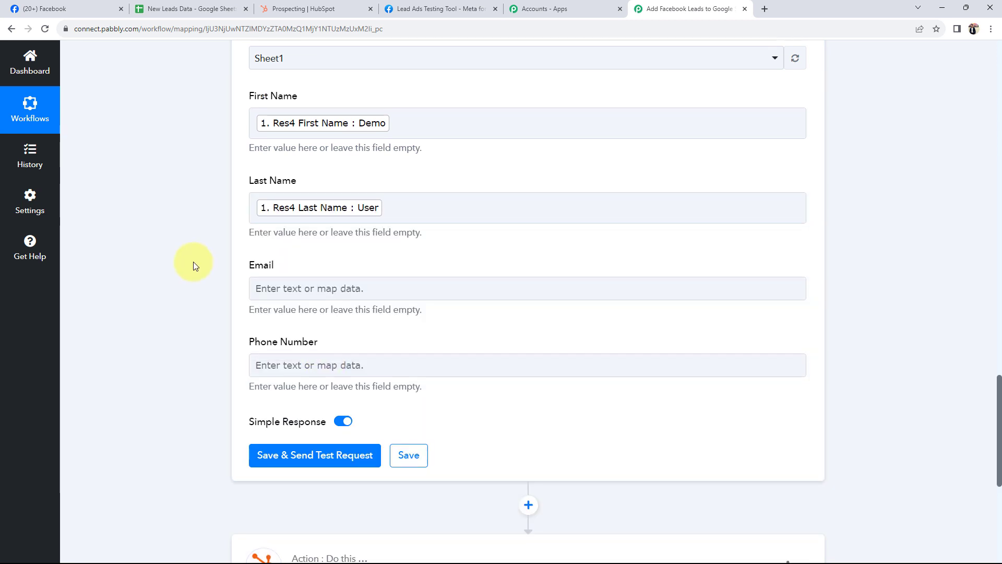
- Map the Google Sheets action's Email field to Res4 Email from the Facebook Lead Ads trigger
scroll(193, 263, down, 3)
click(291, 135)
click(320, 233)
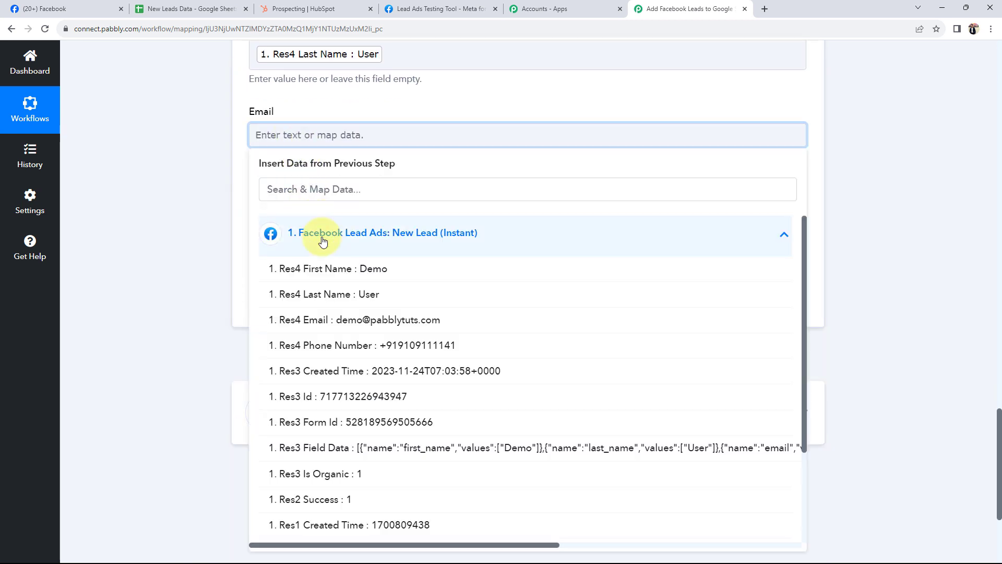
click(339, 320)
click(249, 227)
- Map the Google Sheets action's Phone Number field to Res4 Phone Number from the Facebook Lead Ads trigger
click(253, 219)
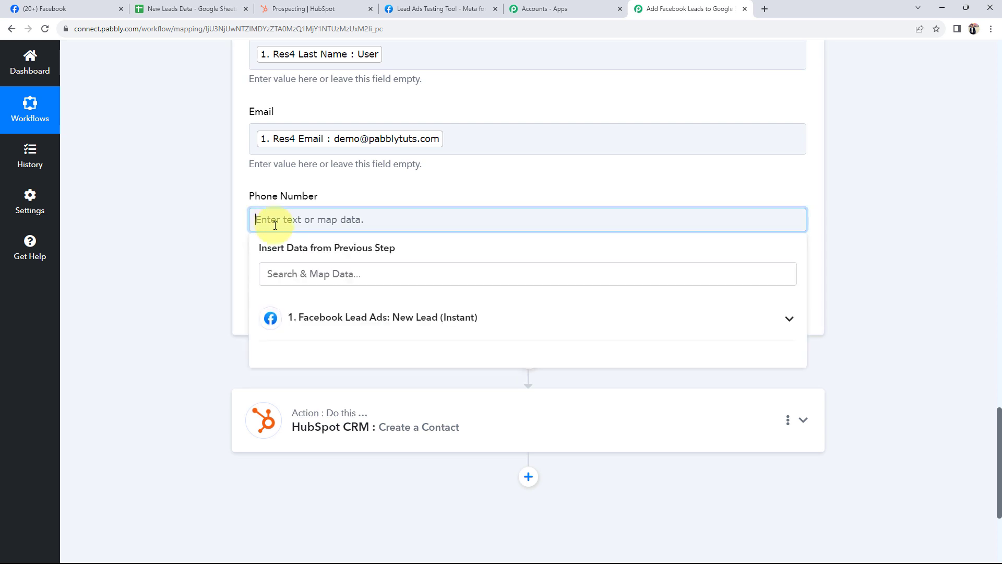
click(304, 320)
click(340, 428)
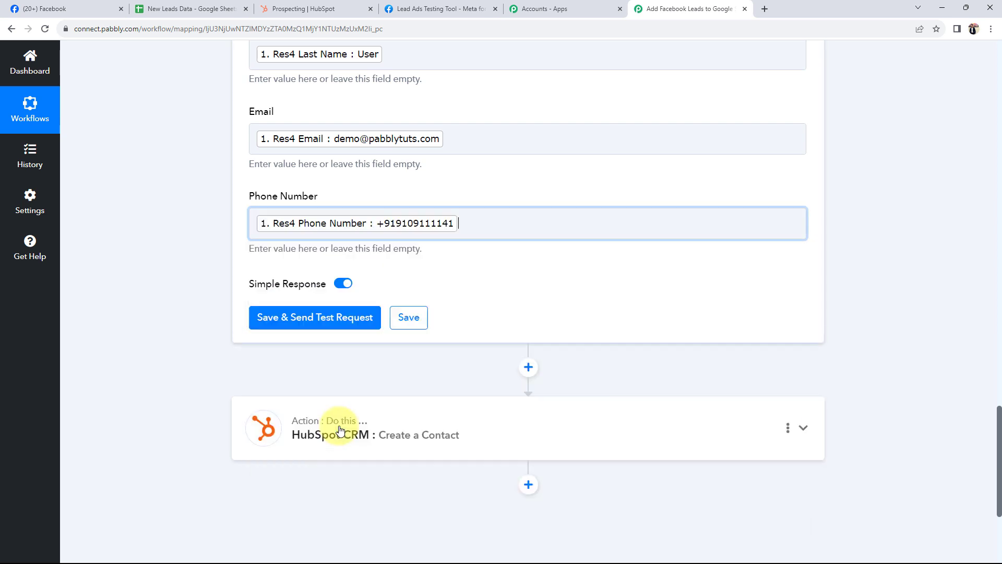
click(177, 278)
- Review the four mapped fields against the columns of the New Leads Data spreadsheet and return to the Pabbly Connect workflow
scroll(170, 308, up, 3)
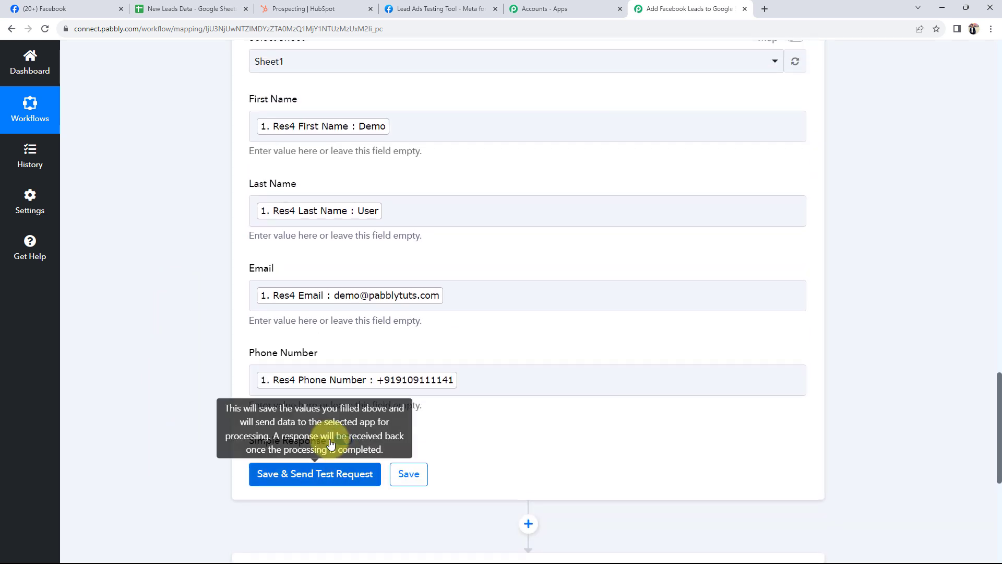
scroll(166, 407, up, 2)
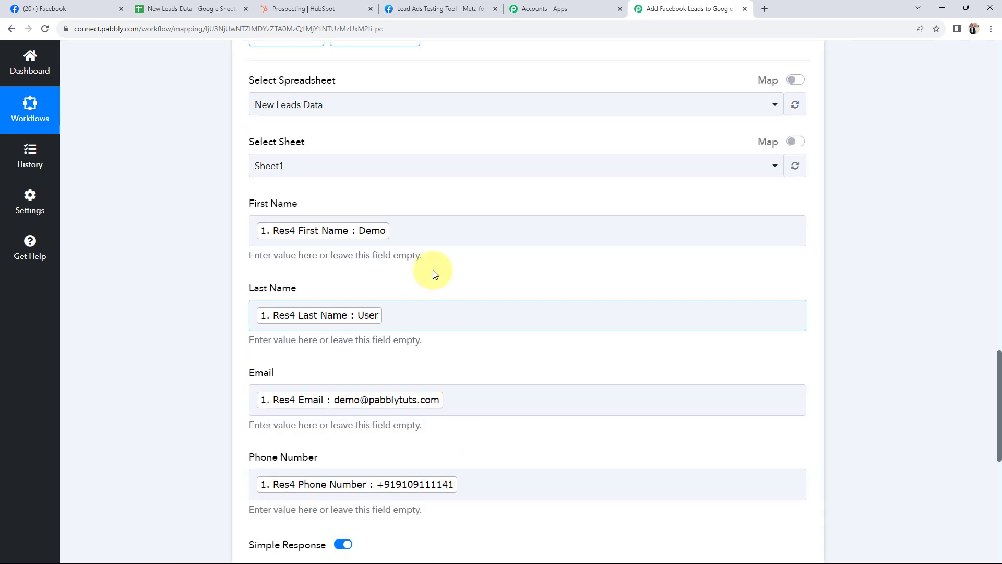
click(224, 9)
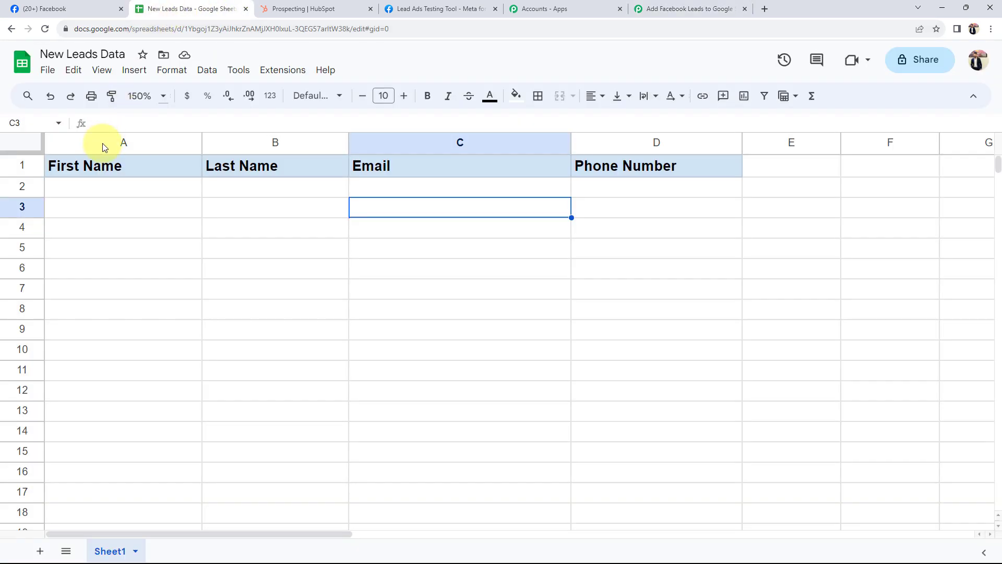
click(101, 193)
click(327, 191)
click(635, 6)
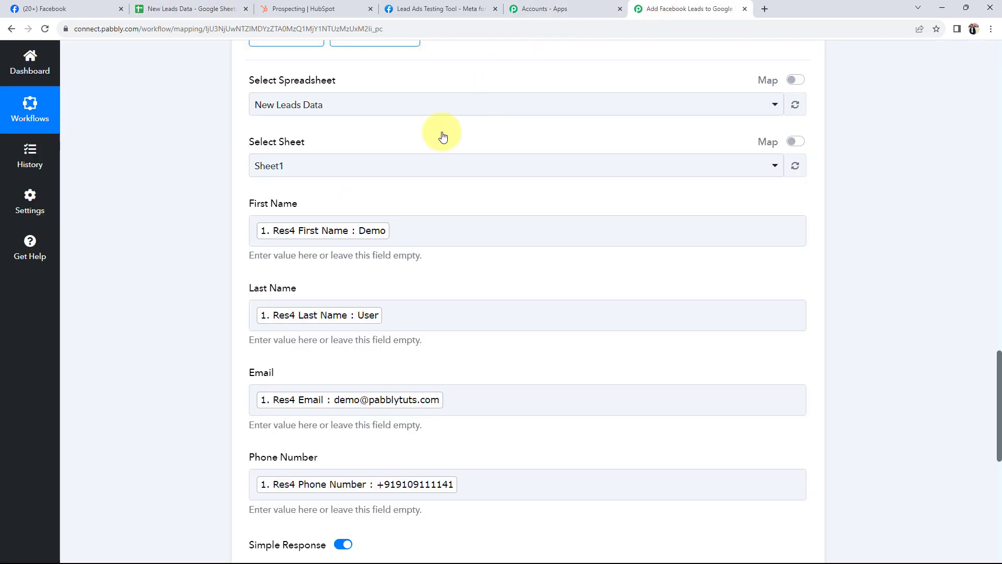
- Save the Google Sheets action with a test request and examine the updated rows and columns in its response
scroll(215, 371, down, 3)
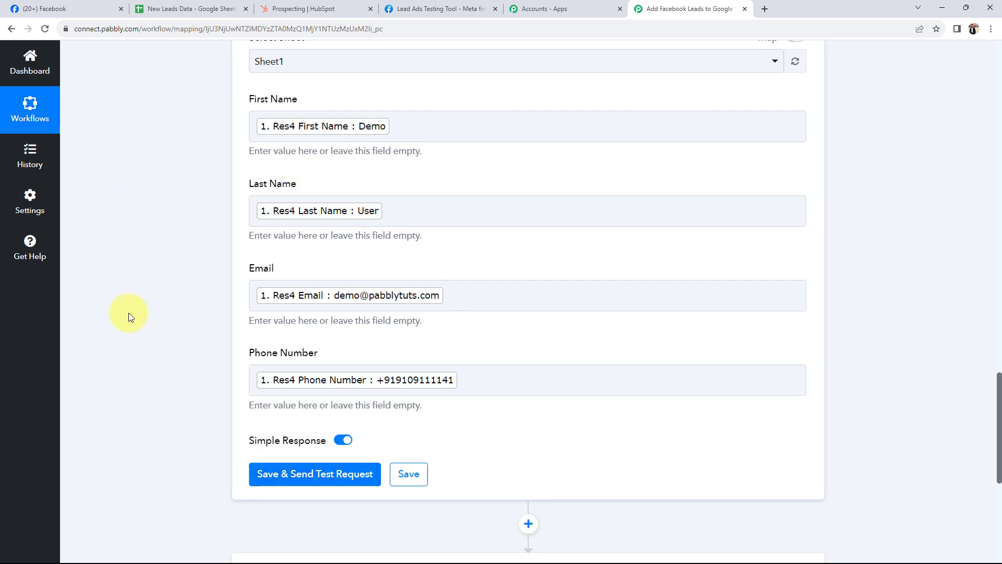
click(279, 473)
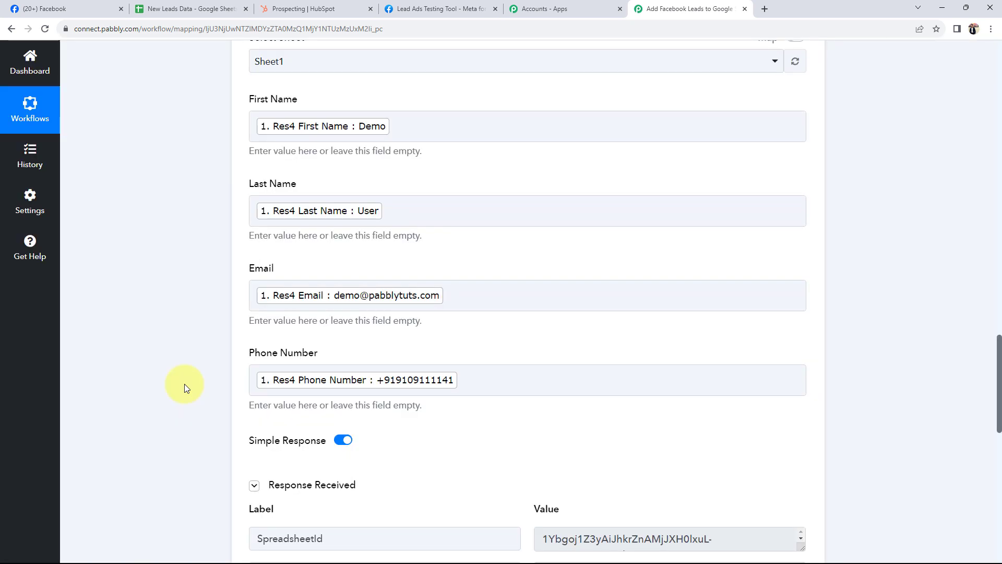
scroll(224, 437, down, 4)
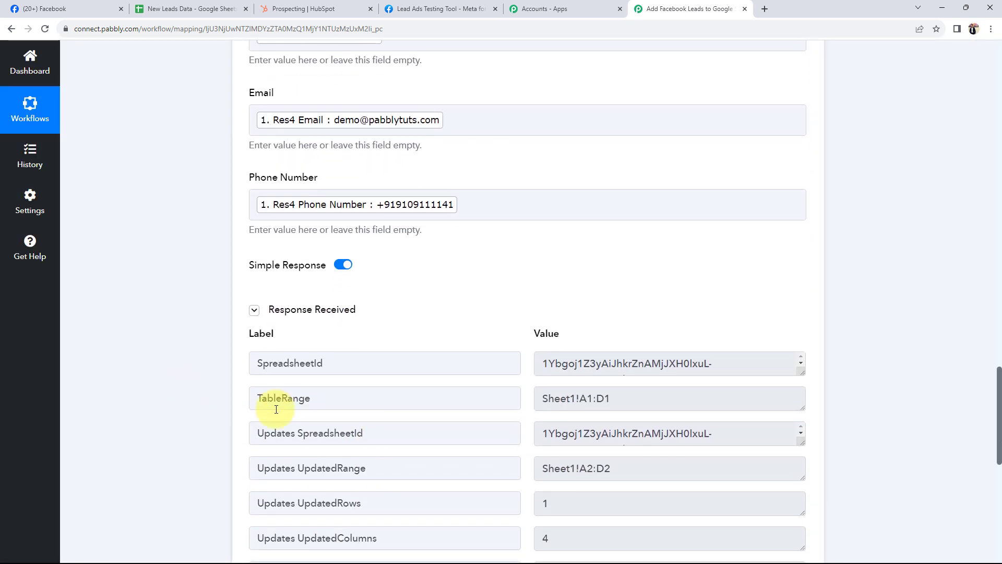
click(541, 468)
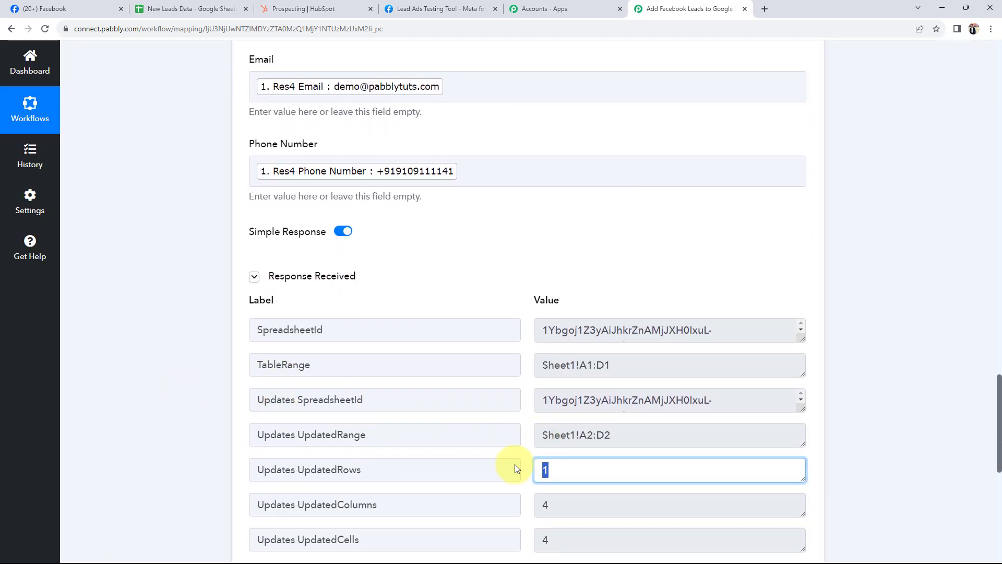
click(540, 504)
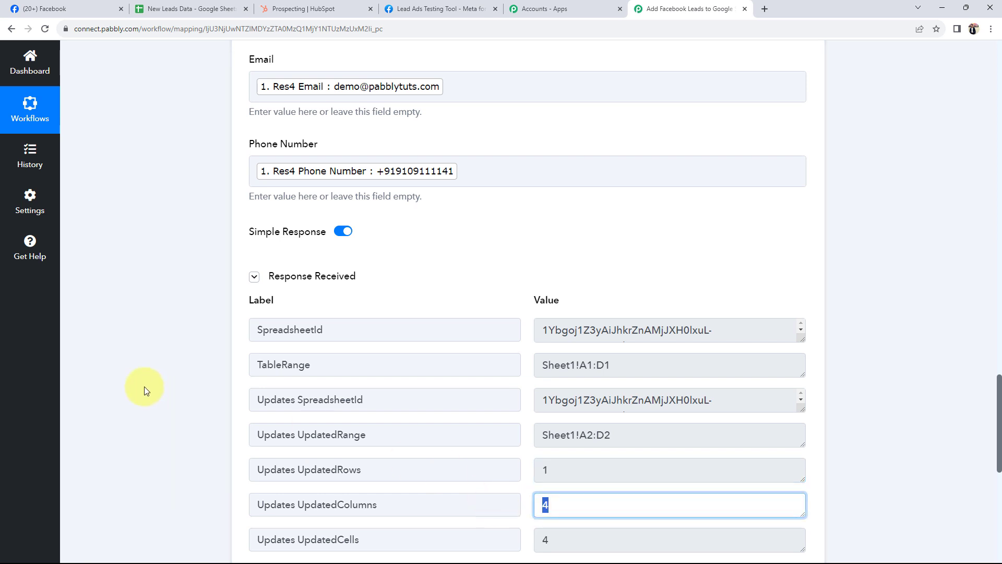
- Switch to the New Leads Data spreadsheet and check the lead's name, email and phone number in row 2
click(184, 9)
click(194, 267)
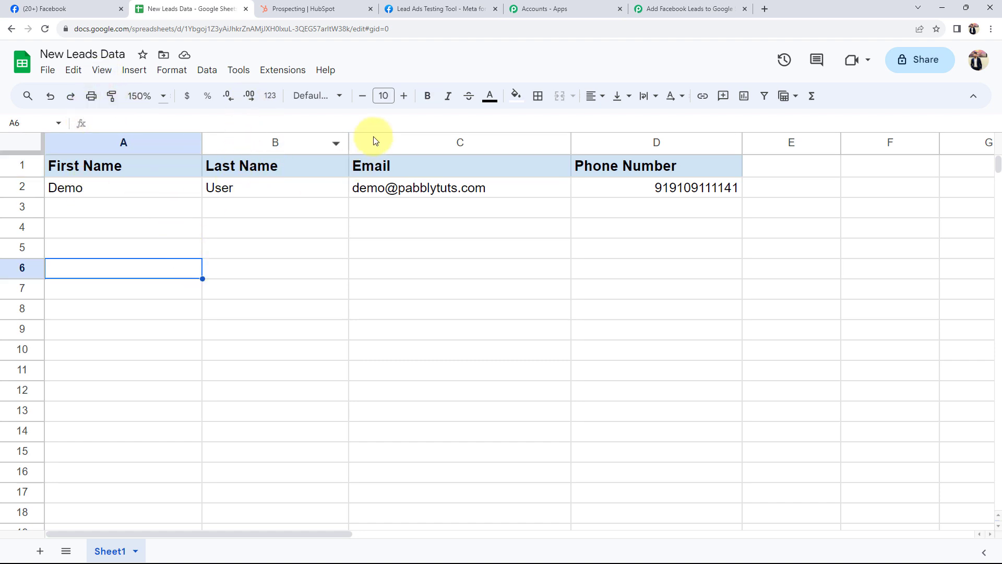
mouse_move(436, 193)
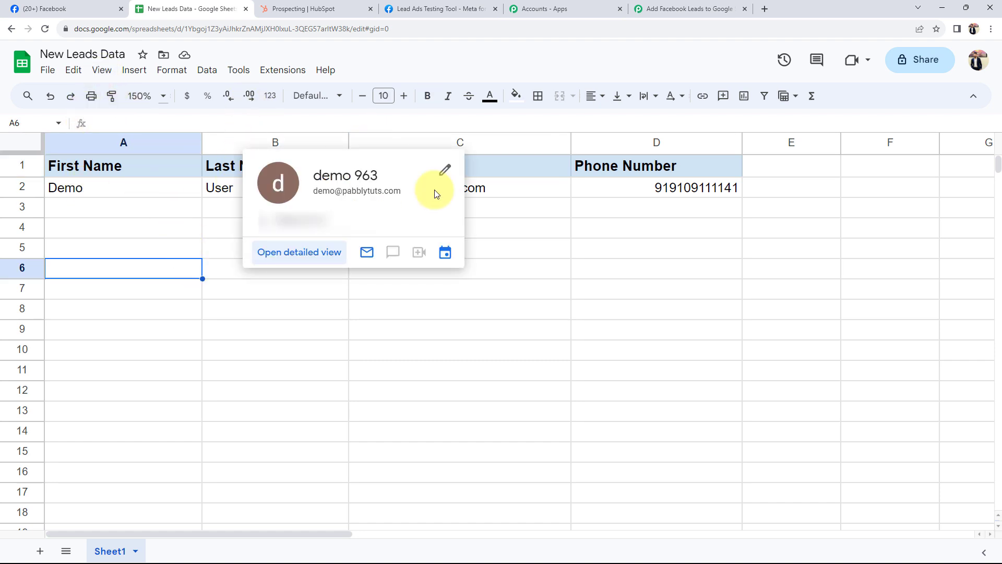
click(662, 189)
click(446, 237)
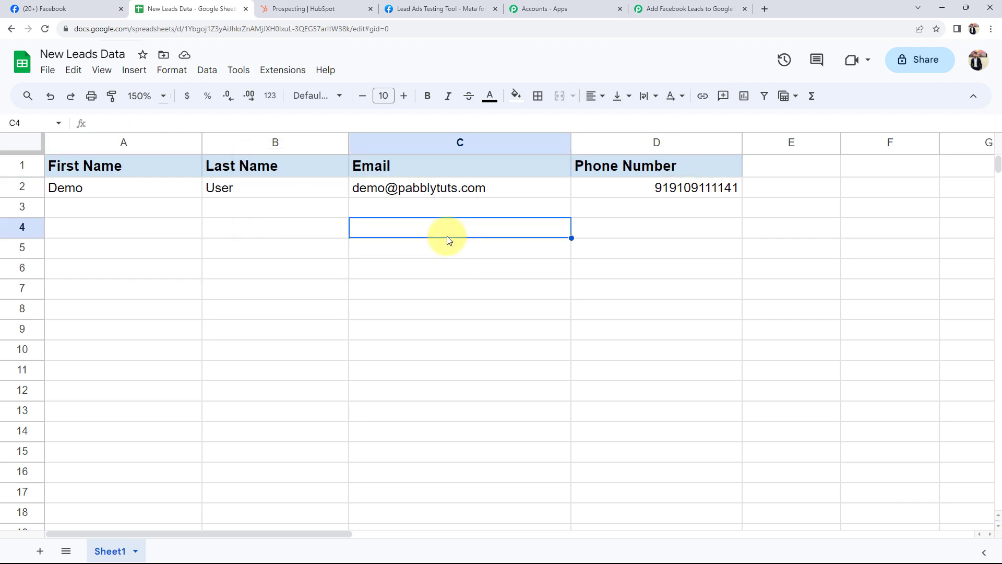
- Return to the Pabbly Connect workflow, collapse its trigger and Google Sheets action, and expand the HubSpot CRM Create a Contact action
click(689, 9)
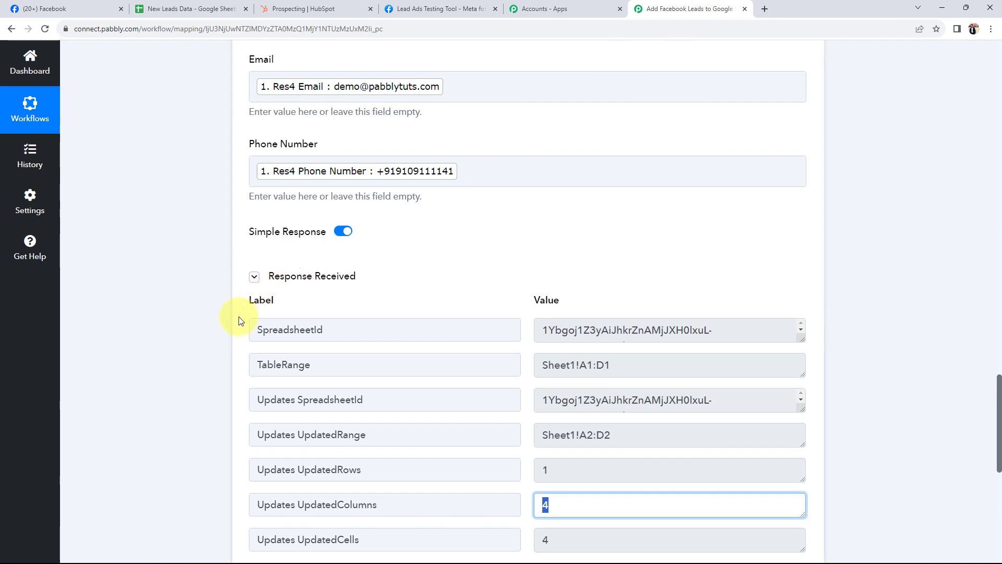
scroll(164, 345, up, 12)
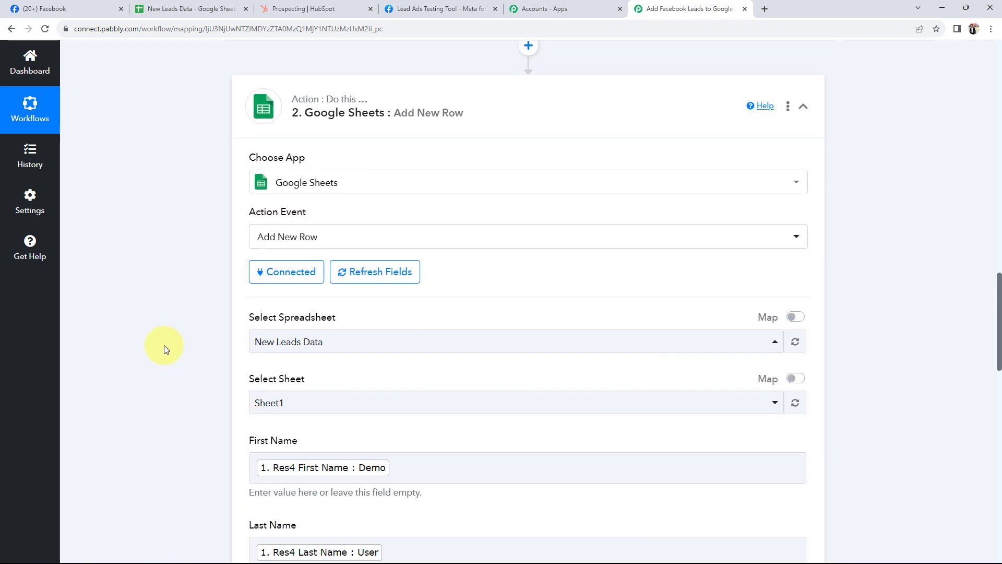
scroll(156, 255, up, 15)
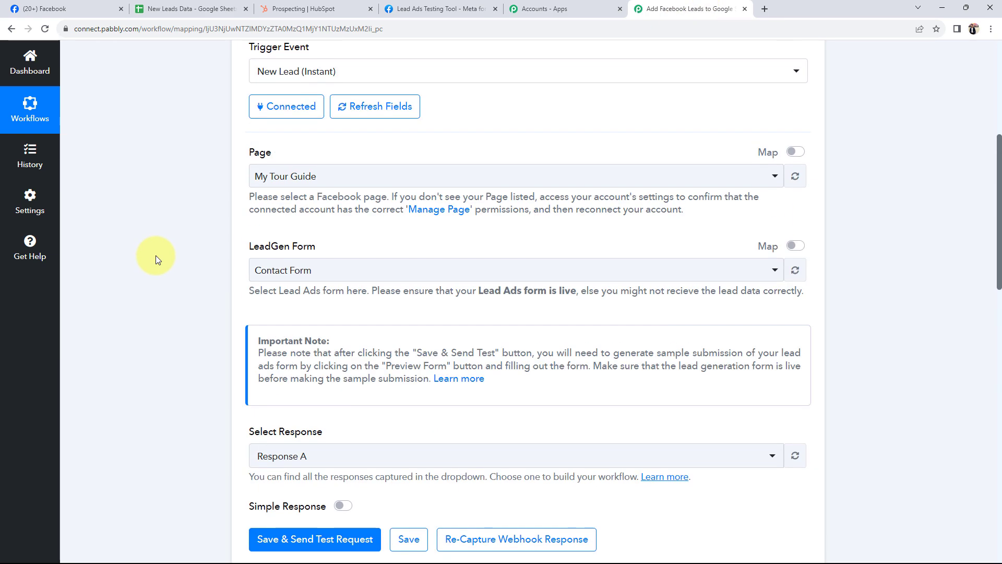
click(405, 208)
scroll(110, 323, down, 3)
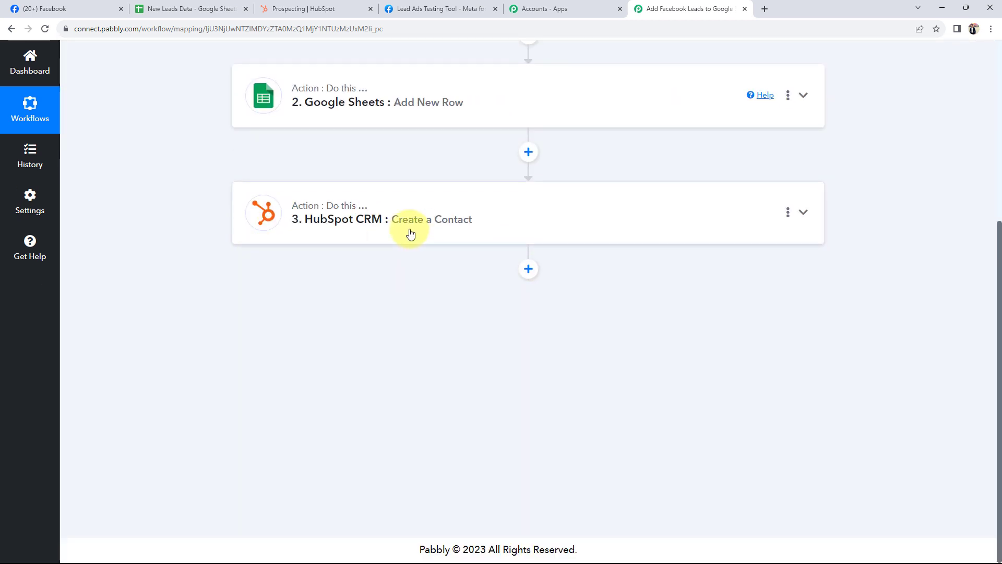
click(337, 211)
- Connect the HubSpot CRM action through a new connection, authorizing Pabbly Connect for the first account listed
click(274, 379)
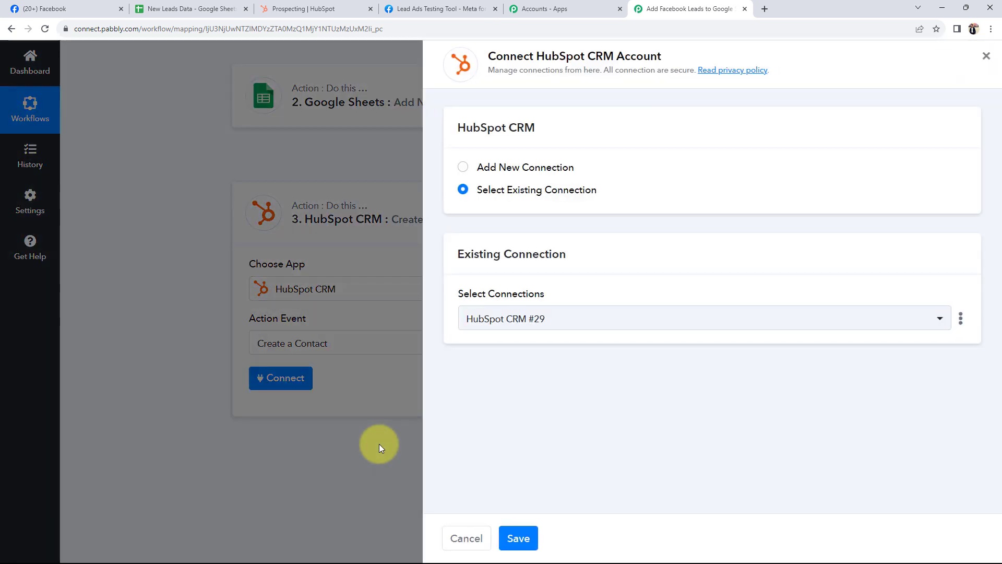
click(462, 172)
click(481, 301)
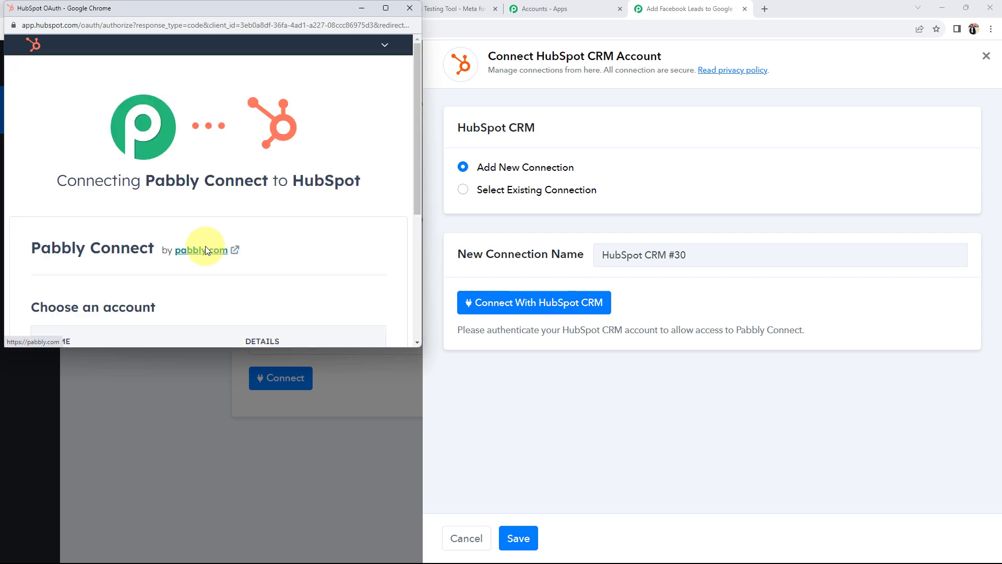
scroll(205, 246, down, 5)
click(49, 154)
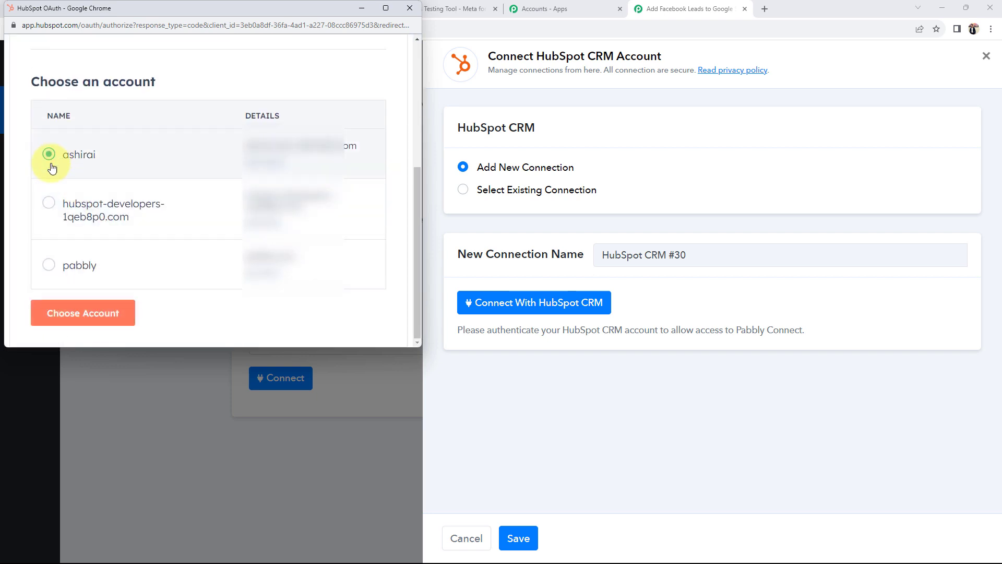
click(61, 311)
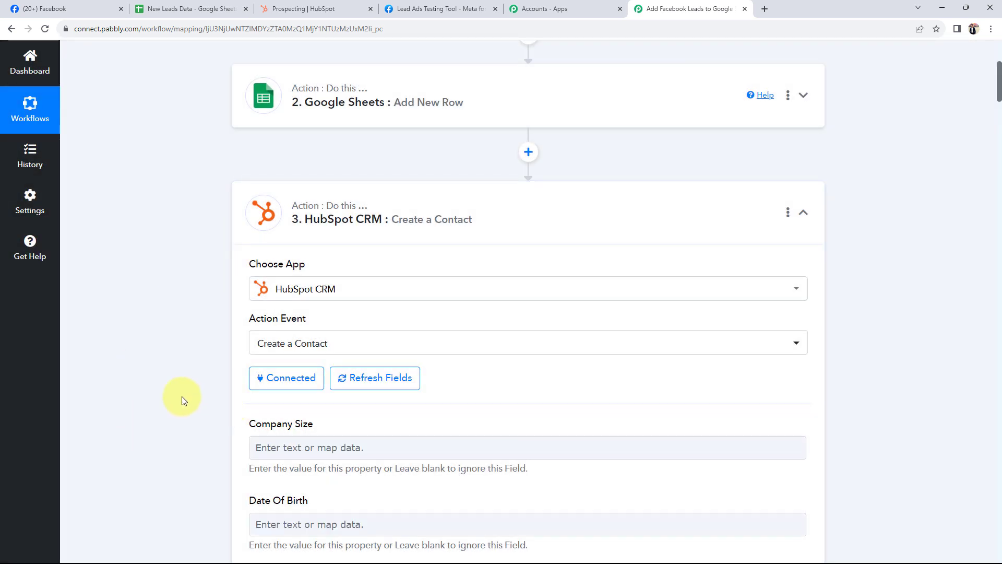
- Set the contact's Lead Status to New in the HubSpot CRM Create a Contact action
scroll(182, 400, down, 4)
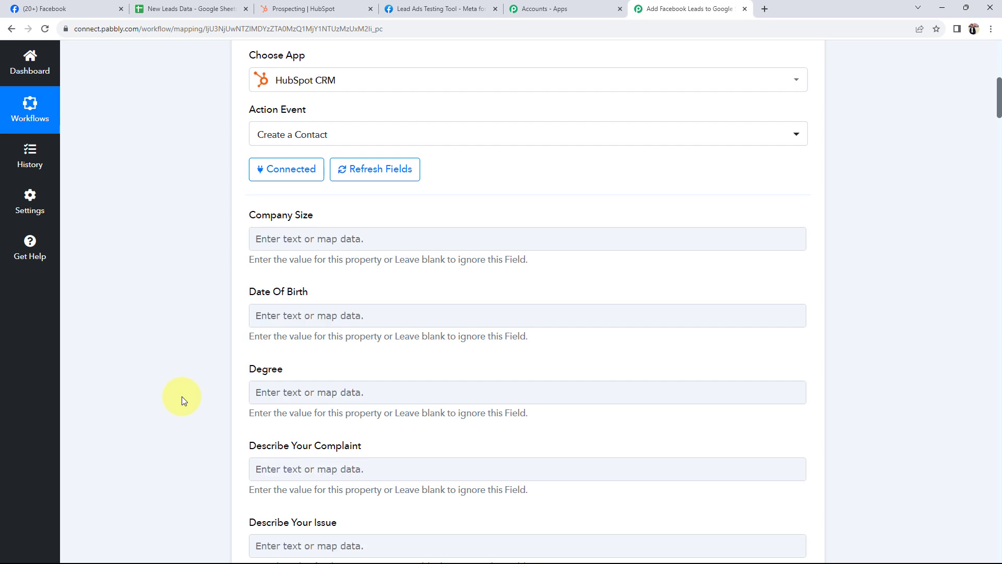
scroll(183, 401, down, 9)
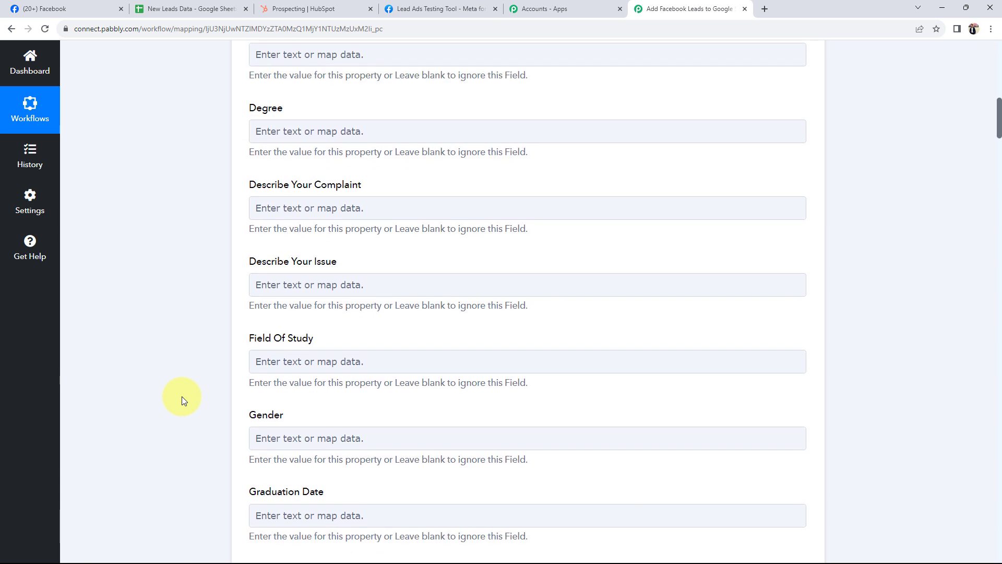
scroll(182, 401, down, 8)
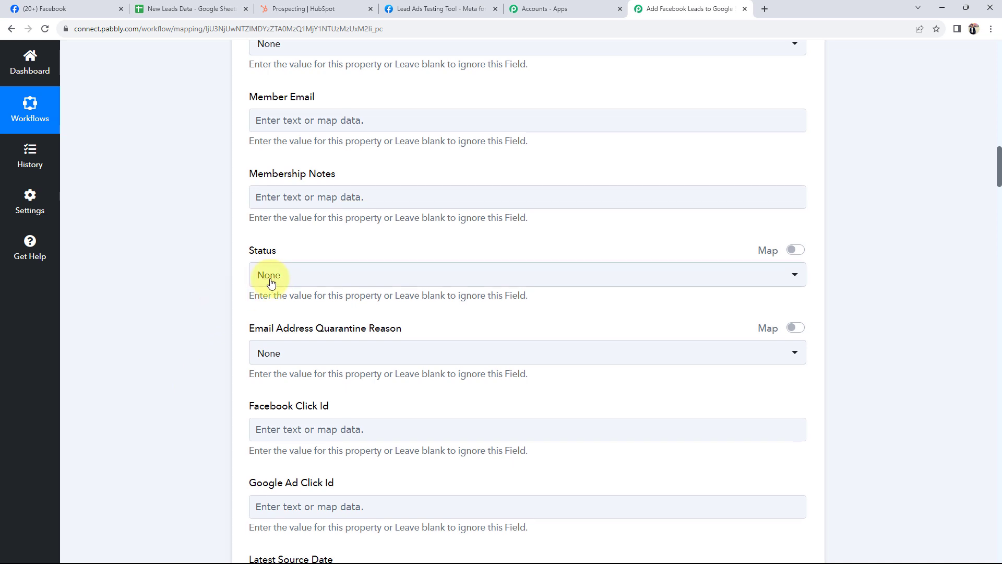
scroll(134, 377, down, 4)
scroll(141, 374, down, 4)
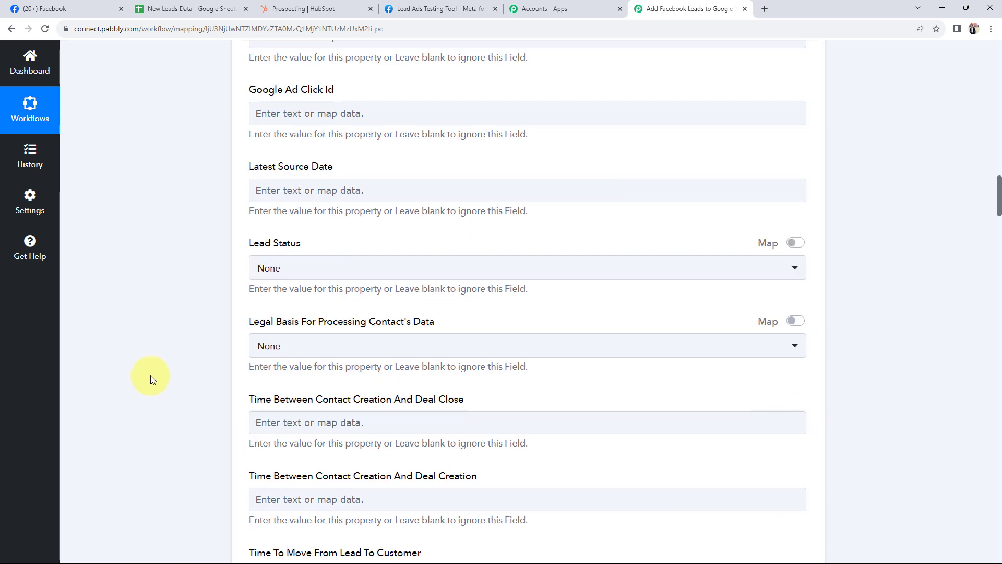
click(264, 242)
click(267, 328)
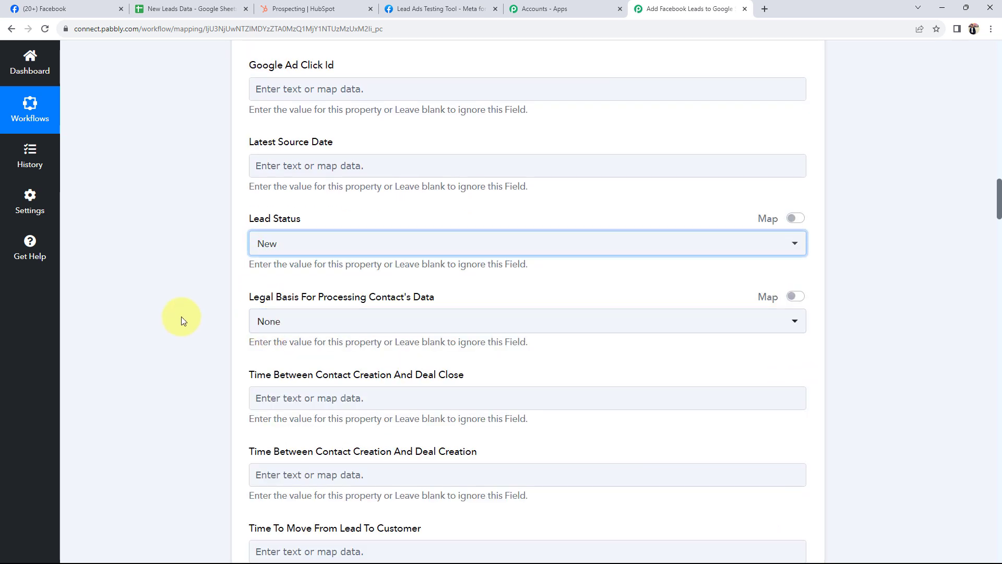
- Map the contact's First Name to the Res4 First Name value from the Facebook Lead Ads trigger
scroll(180, 318, down, 8)
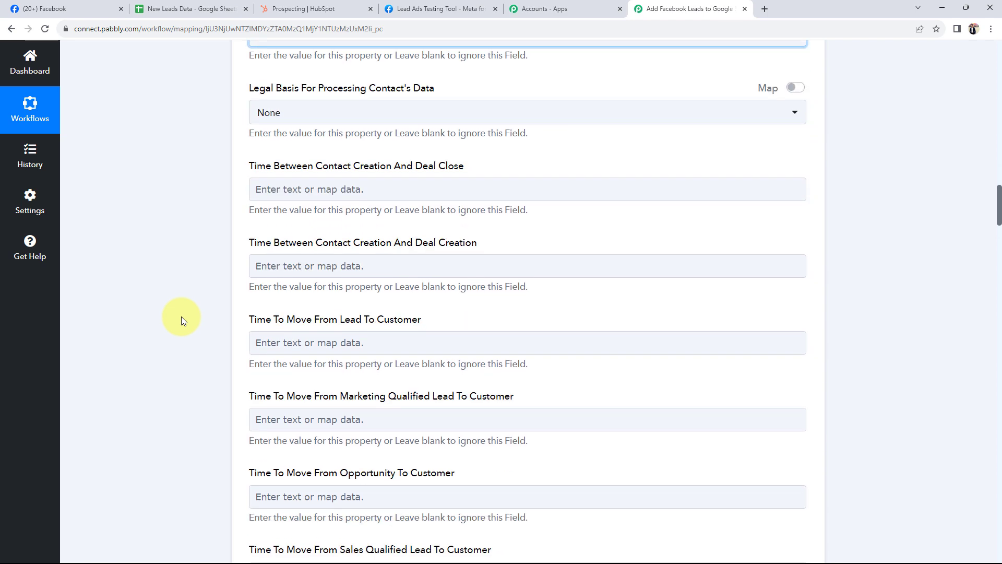
scroll(183, 319, down, 7)
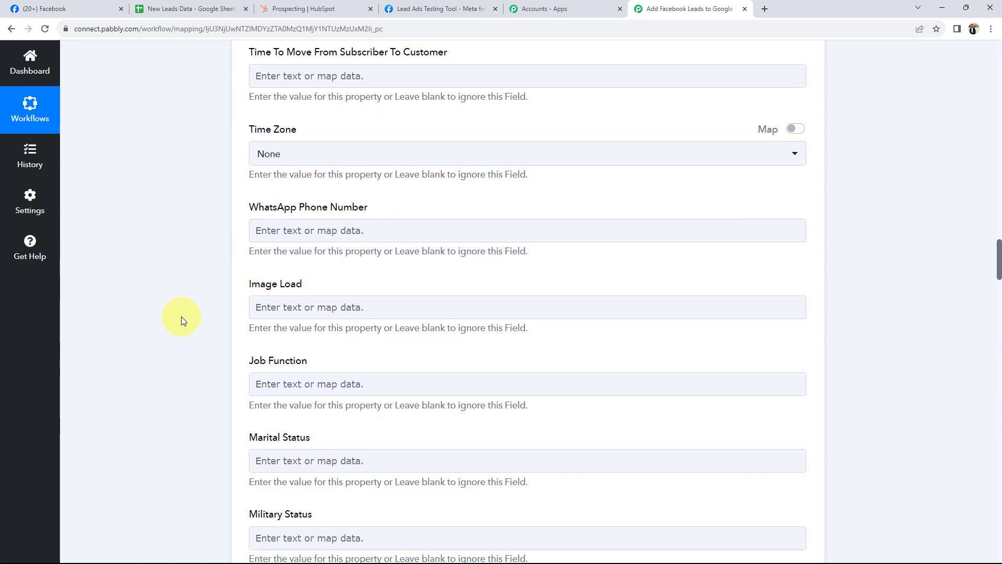
scroll(183, 319, down, 2)
scroll(182, 319, down, 3)
scroll(181, 317, down, 7)
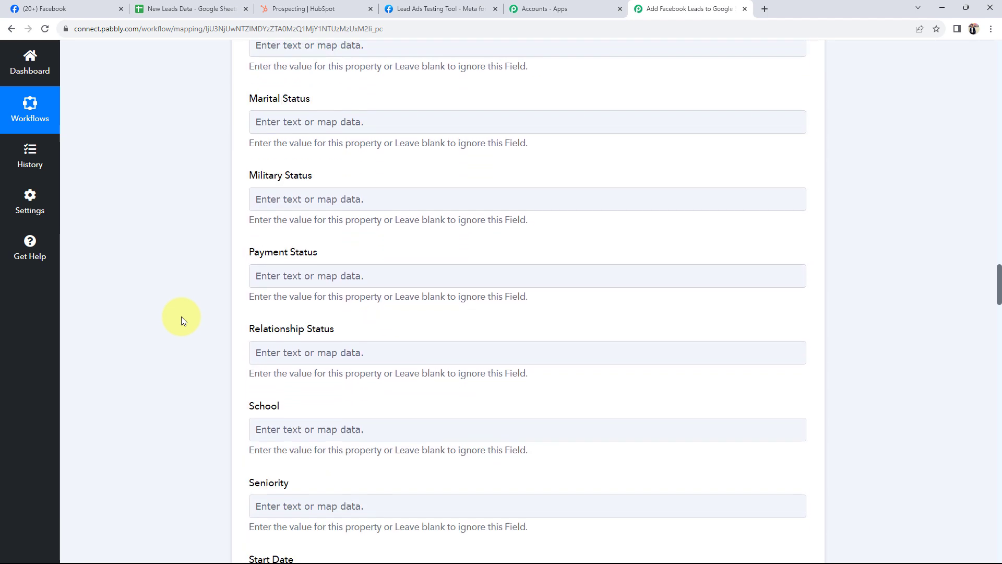
scroll(181, 317, down, 4)
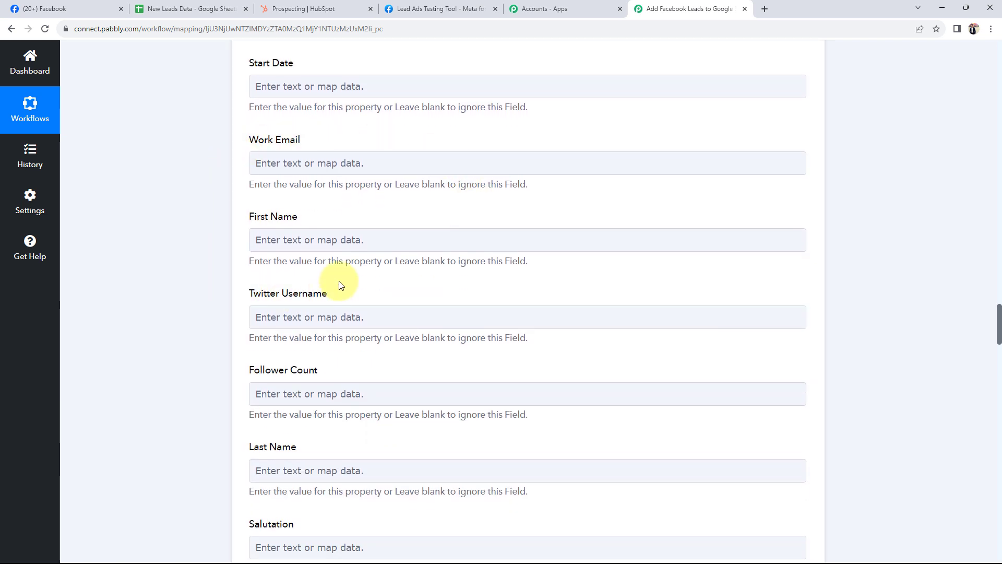
click(314, 238)
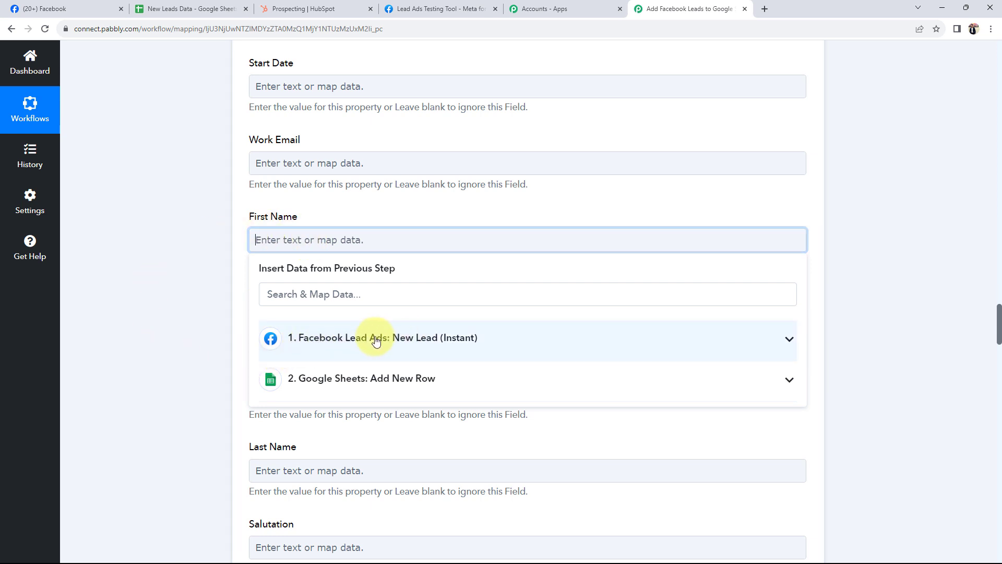
click(686, 343)
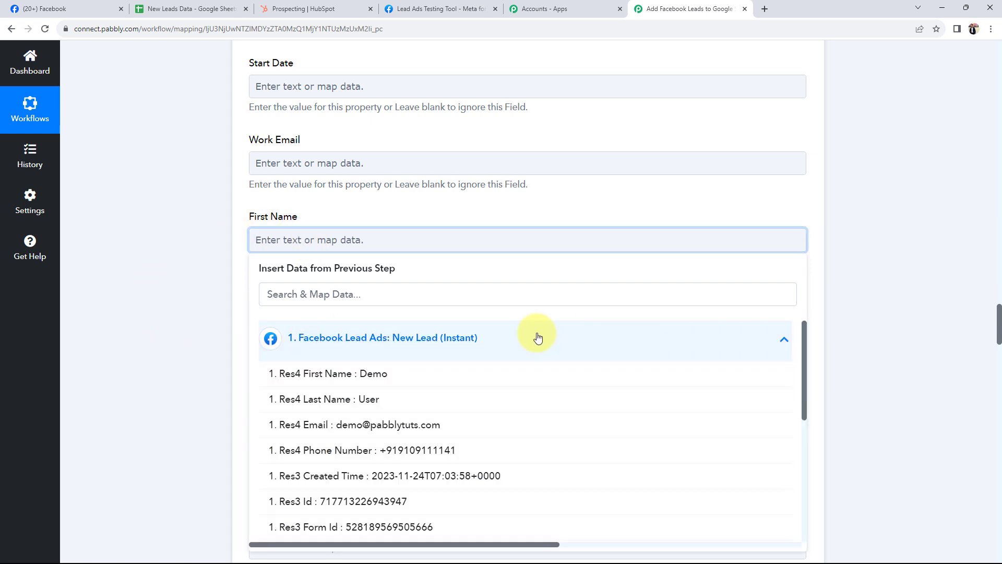
click(329, 374)
click(174, 274)
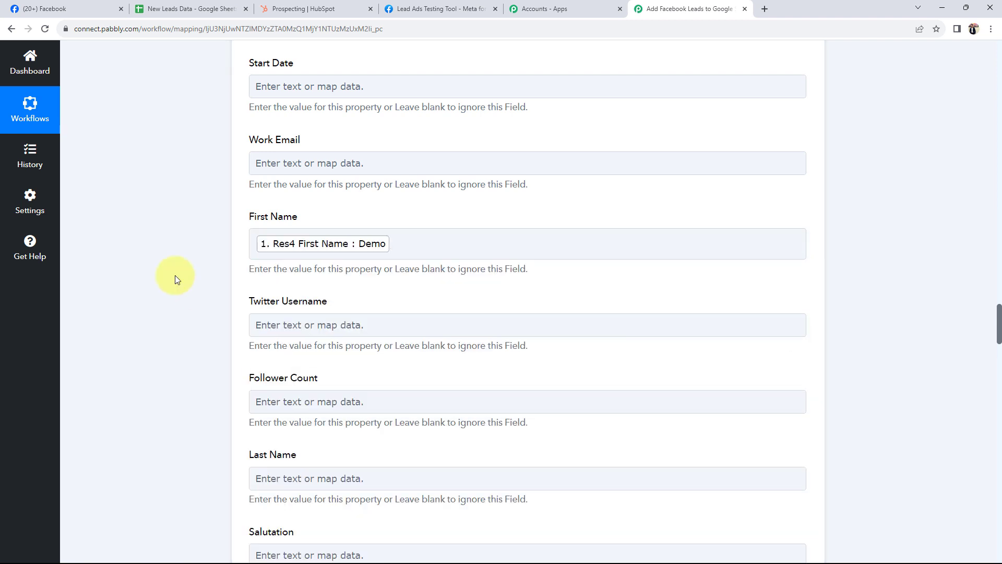
- Map the contact's Last Name to the Res4 Last Name value from the Facebook Lead Ads trigger
scroll(175, 274, down, 2)
scroll(175, 275, down, 3)
click(264, 217)
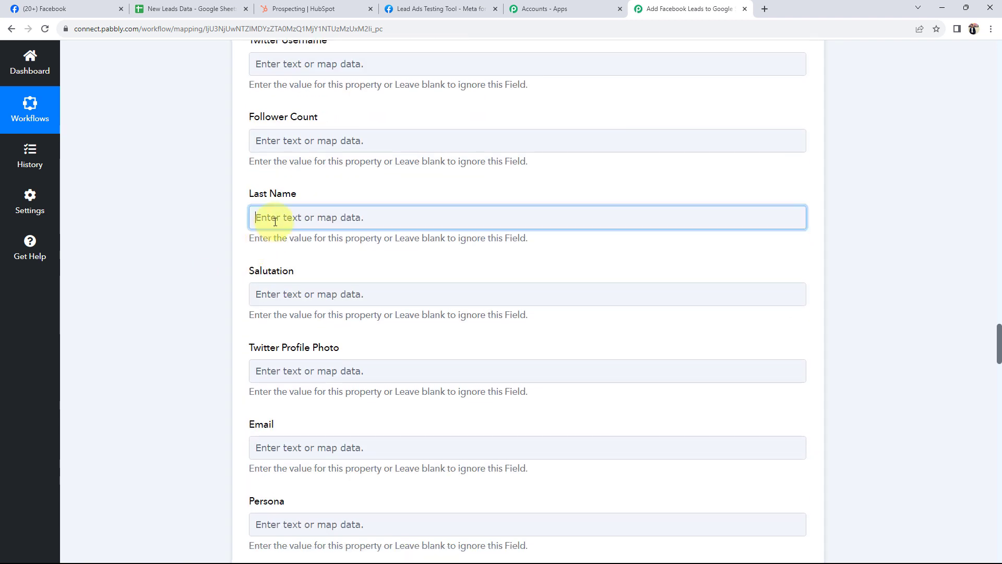
click(278, 319)
click(334, 376)
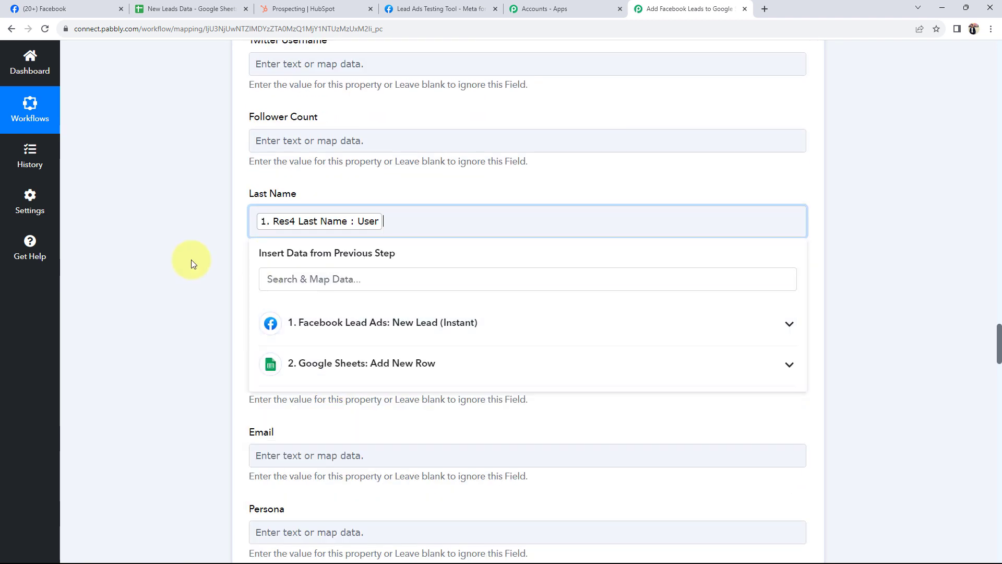
click(191, 259)
- Map the contact's Email to the Res4 Email value from the Facebook Lead Ads trigger
scroll(191, 259, down, 4)
click(267, 247)
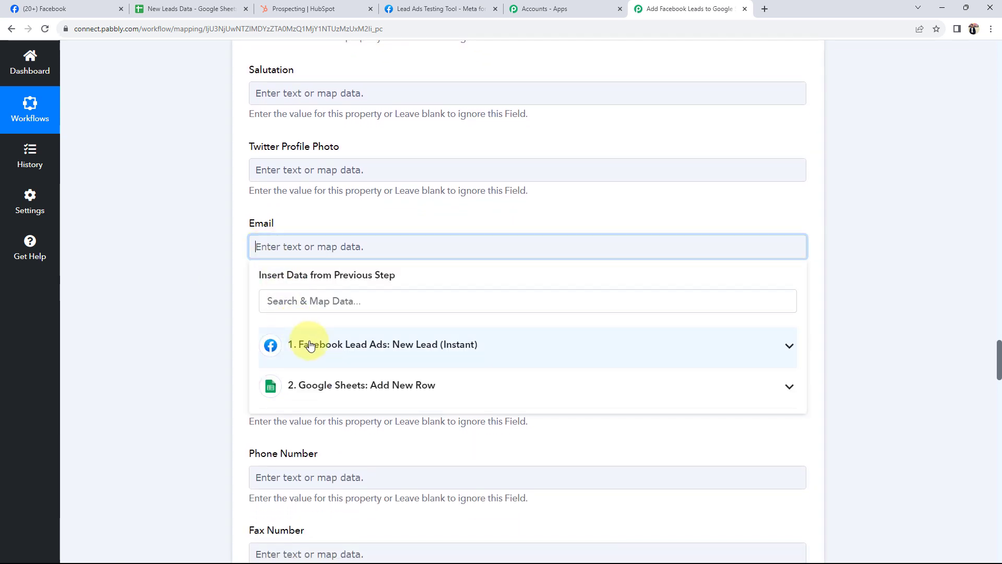
click(304, 343)
click(320, 436)
click(174, 264)
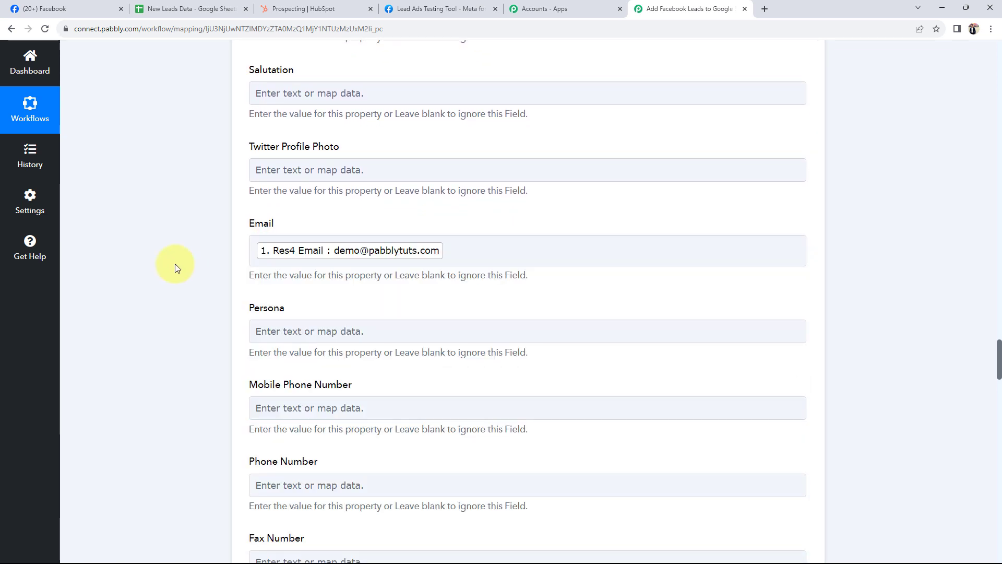
- Map the Mobile Phone Number to the Res4 Phone Number value from the Facebook Lead Ads trigger
scroll(174, 264, down, 4)
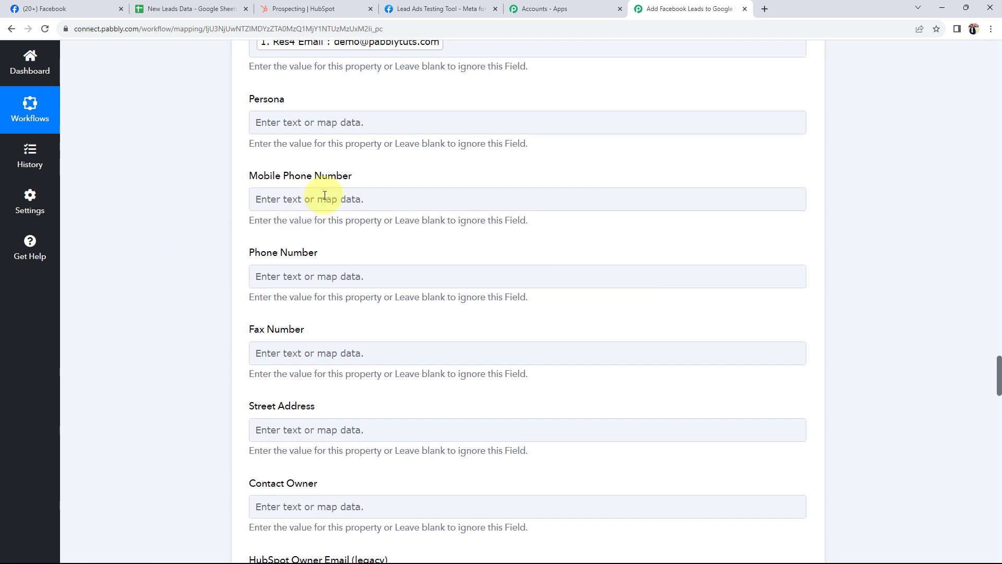
click(325, 199)
click(319, 297)
click(336, 409)
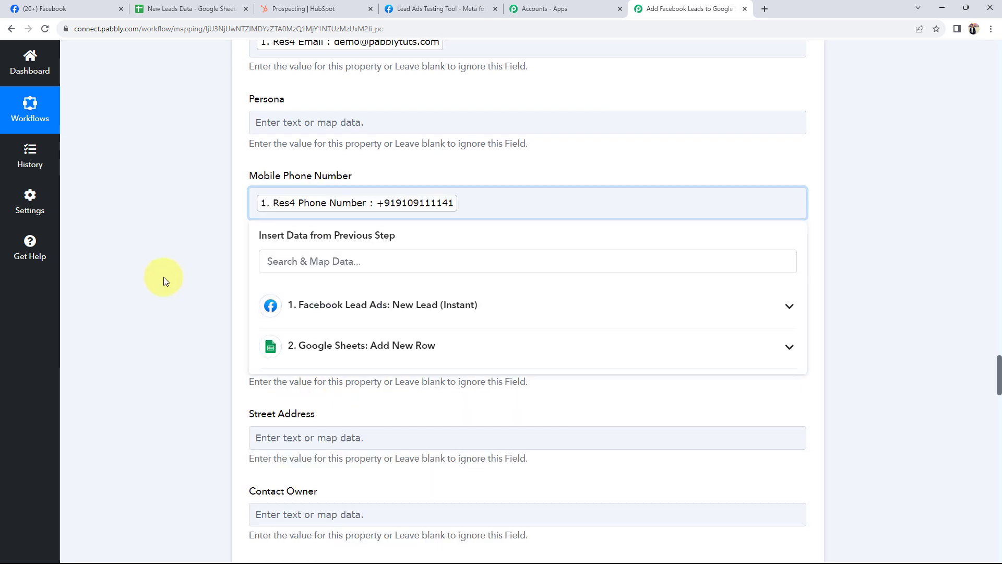
click(87, 269)
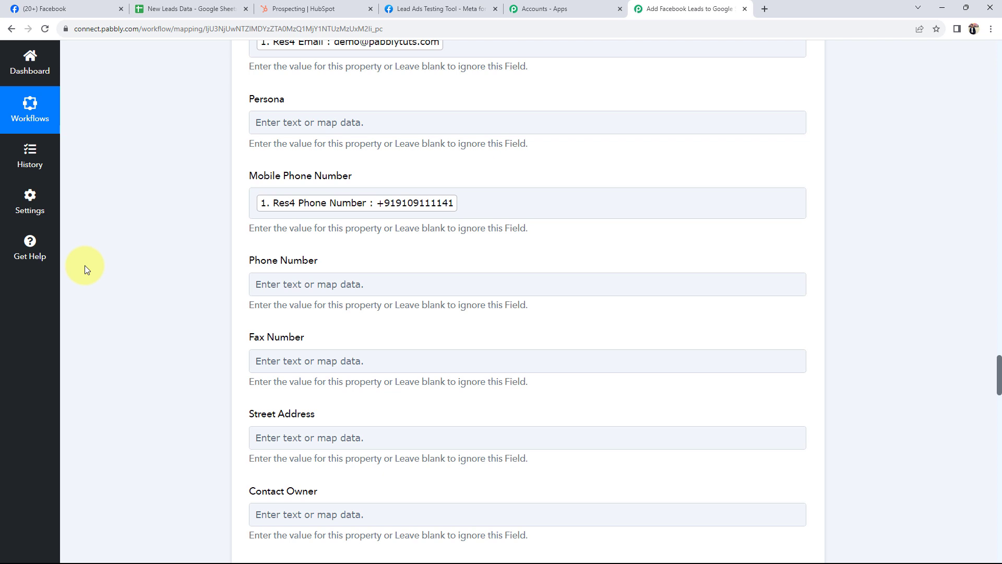
- Look through the remaining optional HubSpot contact fields and review the mapped email and mobile phone number
scroll(200, 314, down, 3)
scroll(199, 315, down, 3)
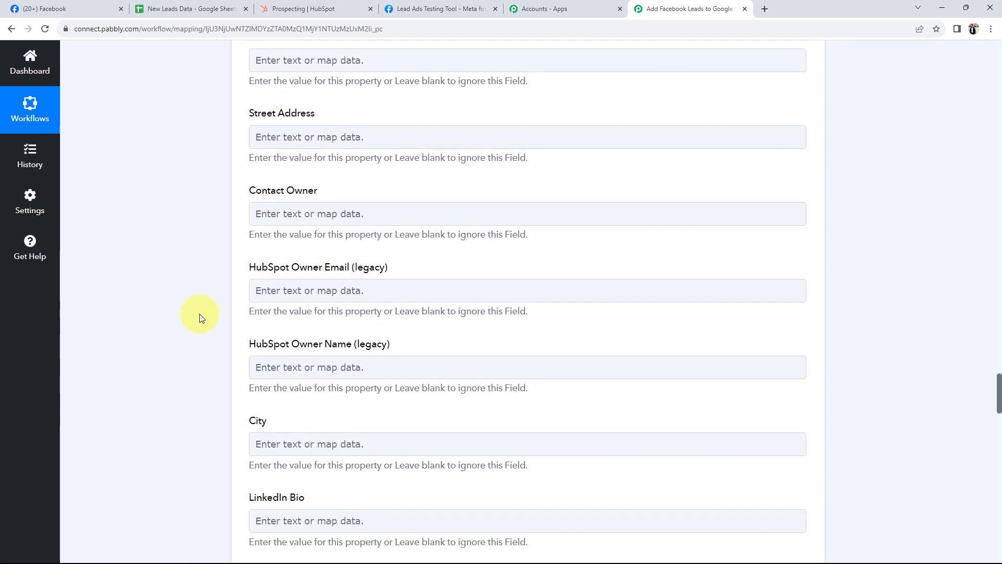
scroll(200, 315, down, 12)
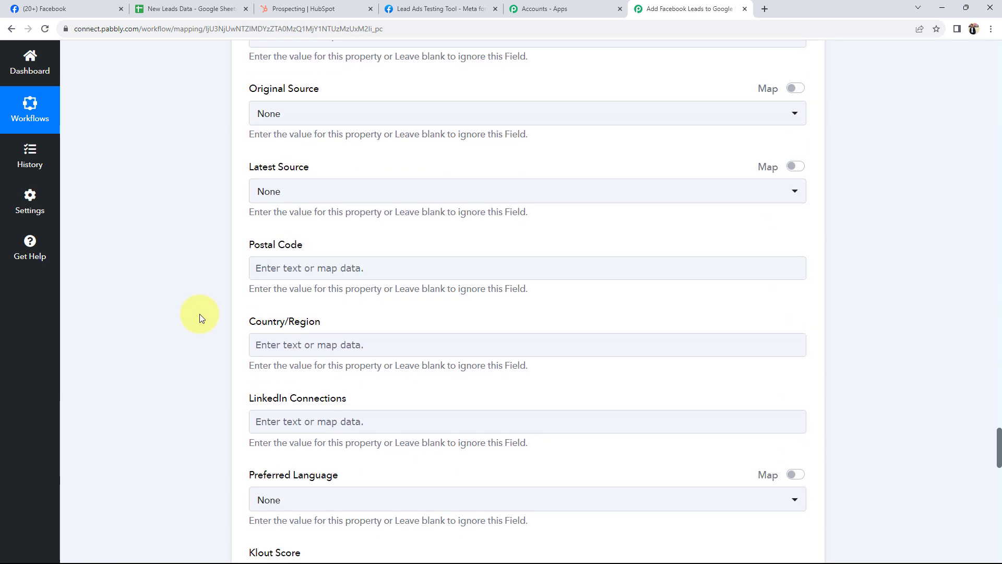
scroll(200, 314, up, 17)
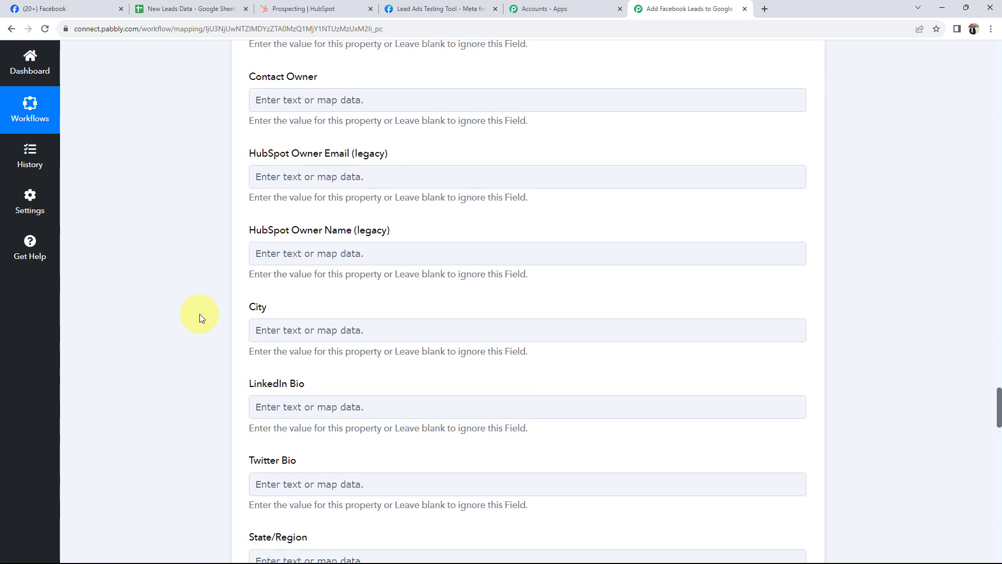
scroll(199, 314, up, 2)
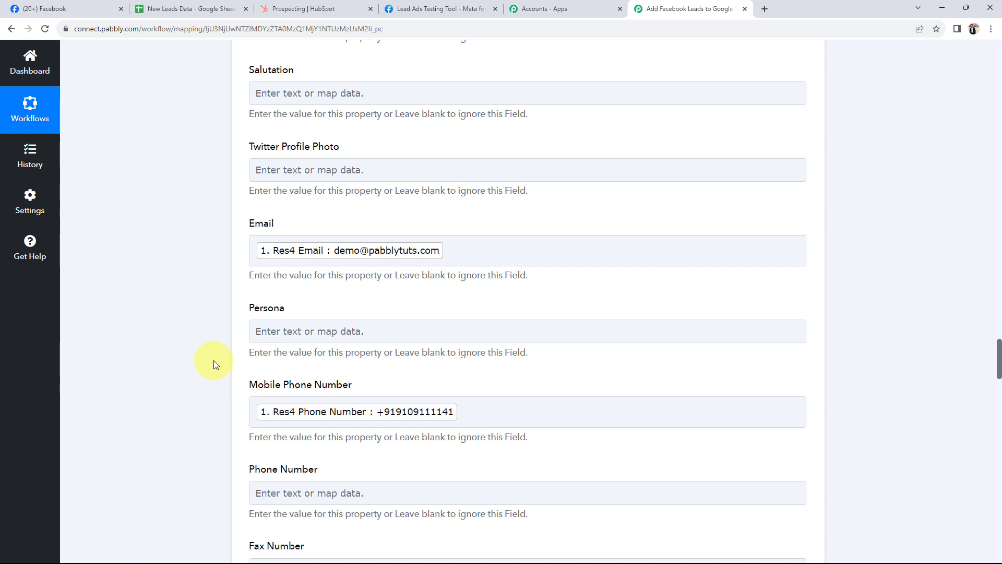
scroll(215, 364, down, 15)
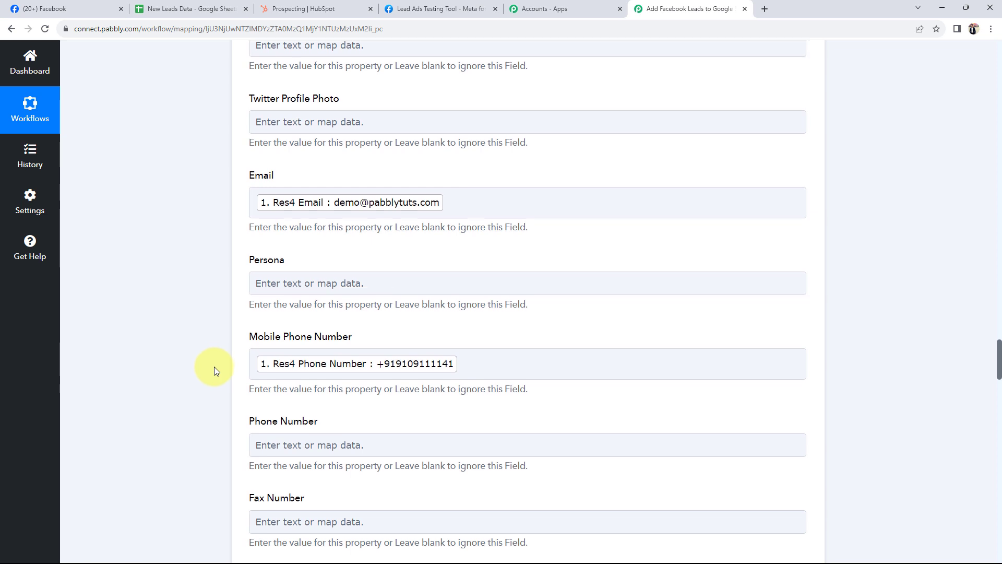
scroll(211, 385, down, 4)
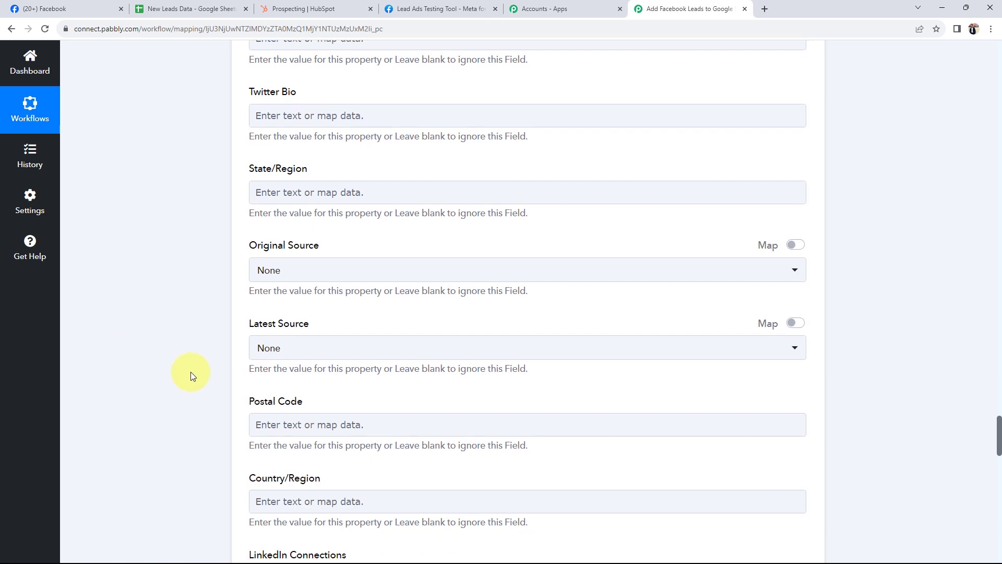
scroll(188, 319, down, 1)
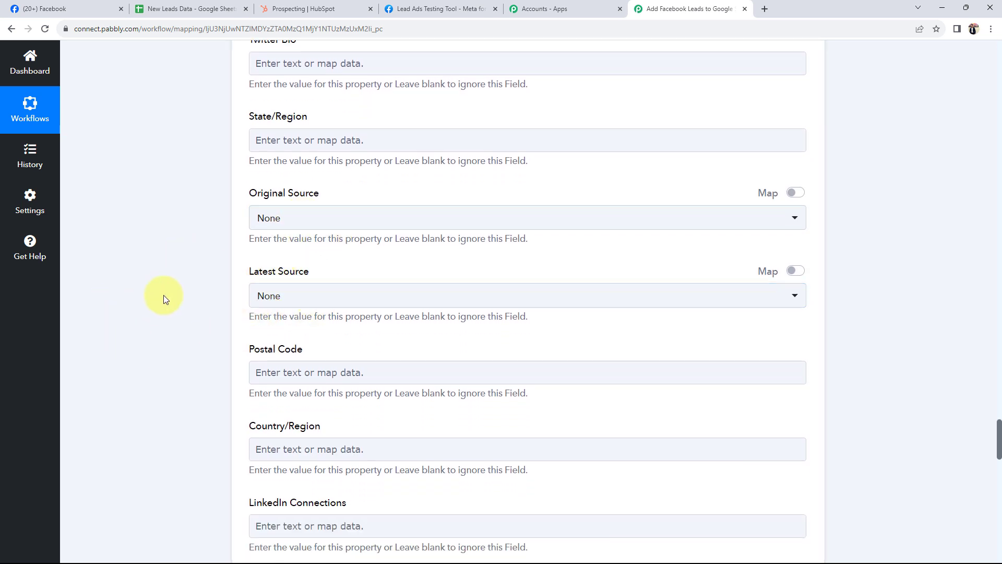
- Save the HubSpot CRM Create a Contact action and send a test request
scroll(163, 299, down, 15)
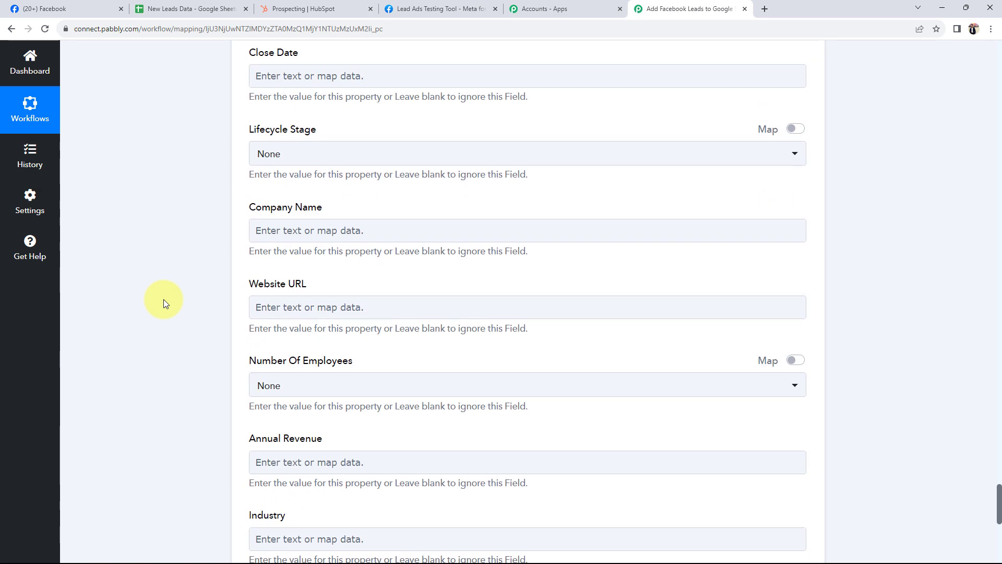
scroll(164, 299, down, 7)
click(279, 351)
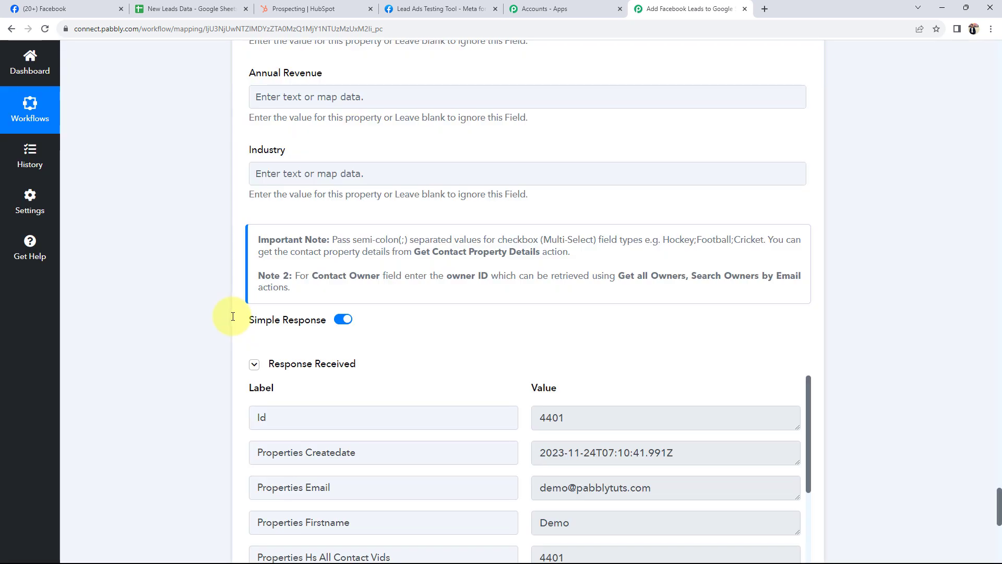
- Check the contact's first name and email in the test response and switch to HubSpot
scroll(233, 316, down, 2)
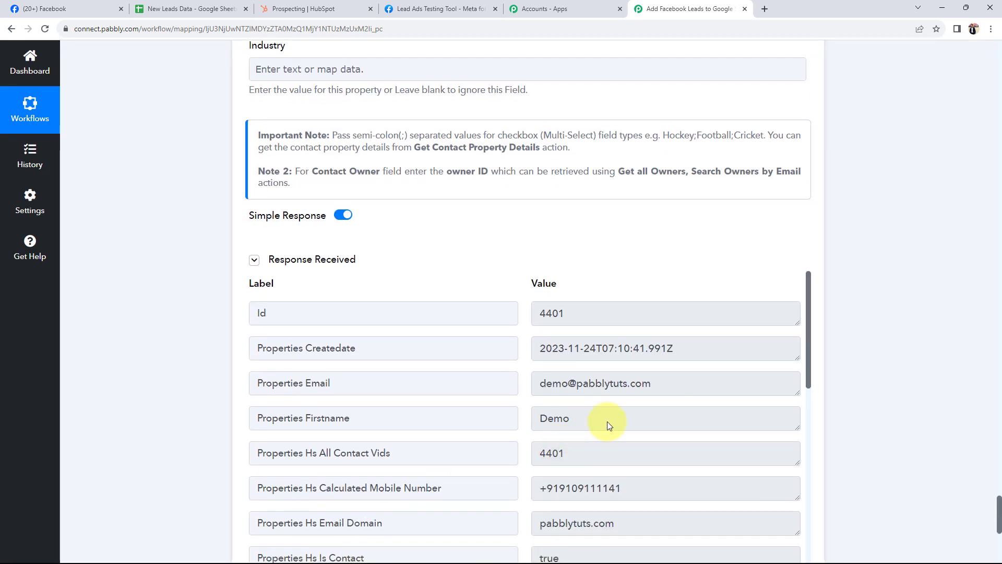
click(605, 421)
click(674, 382)
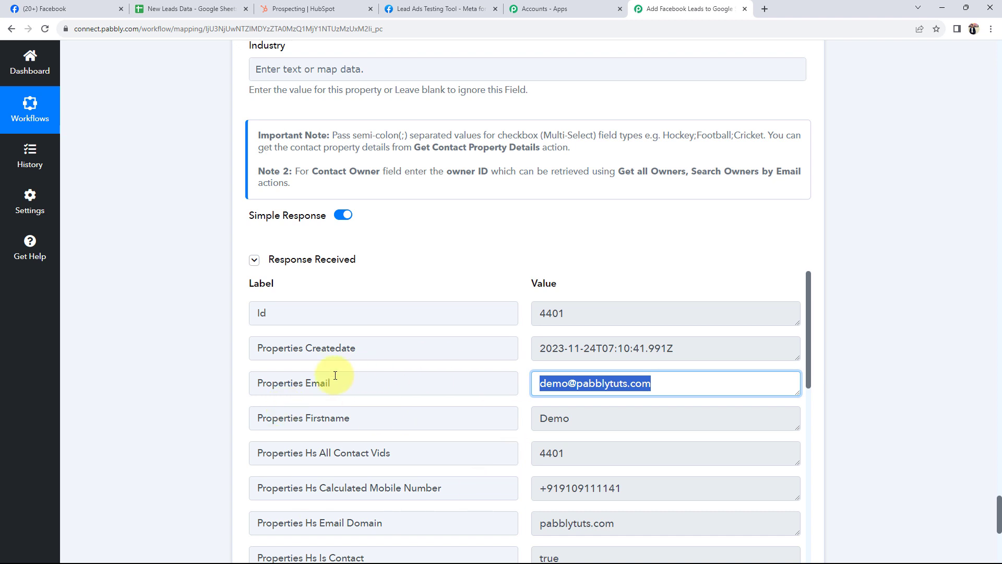
click(292, 9)
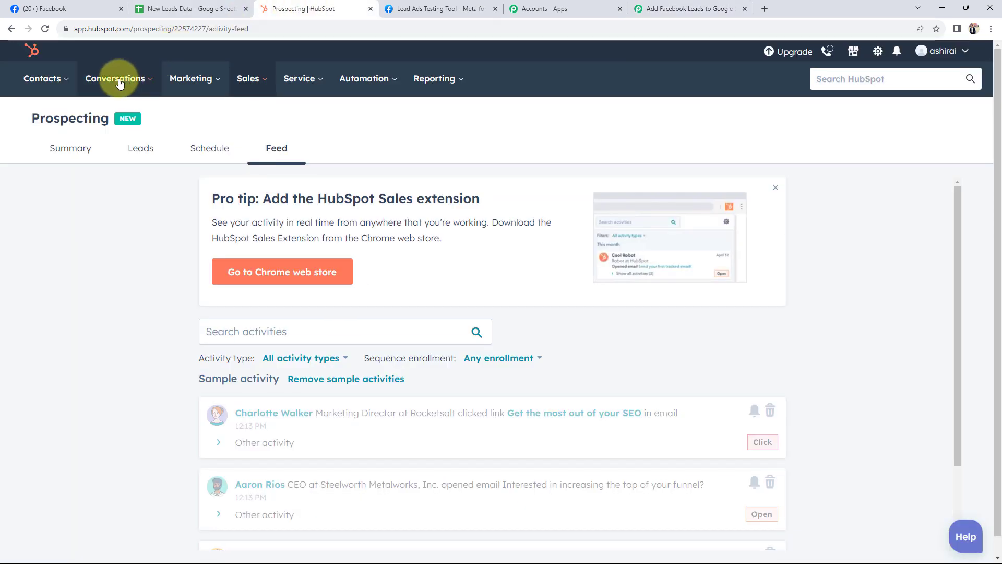
- Go to the HubSpot contacts list and open the test lead's contact record to check its email and phone number
click(57, 77)
click(52, 120)
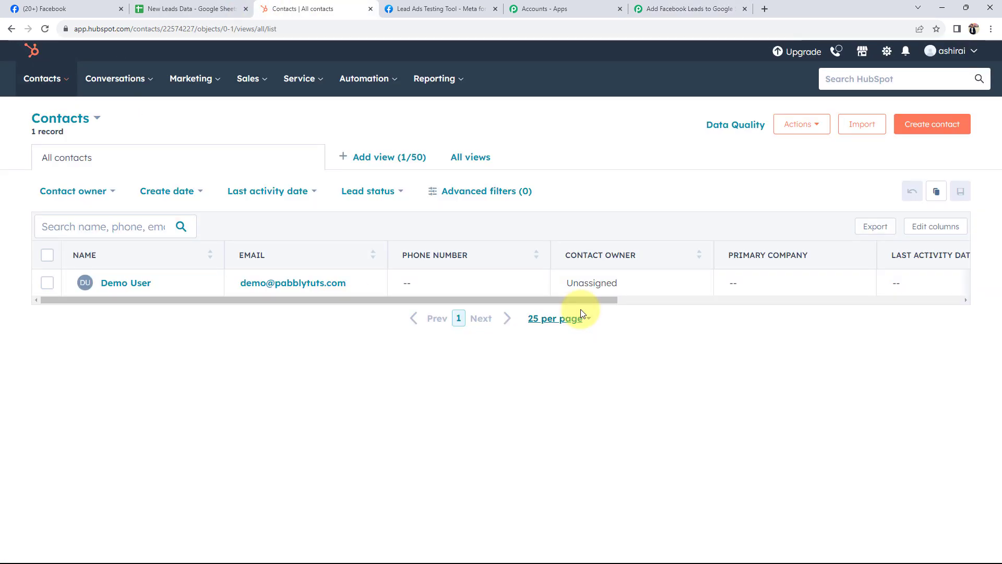
click(108, 288)
click(121, 291)
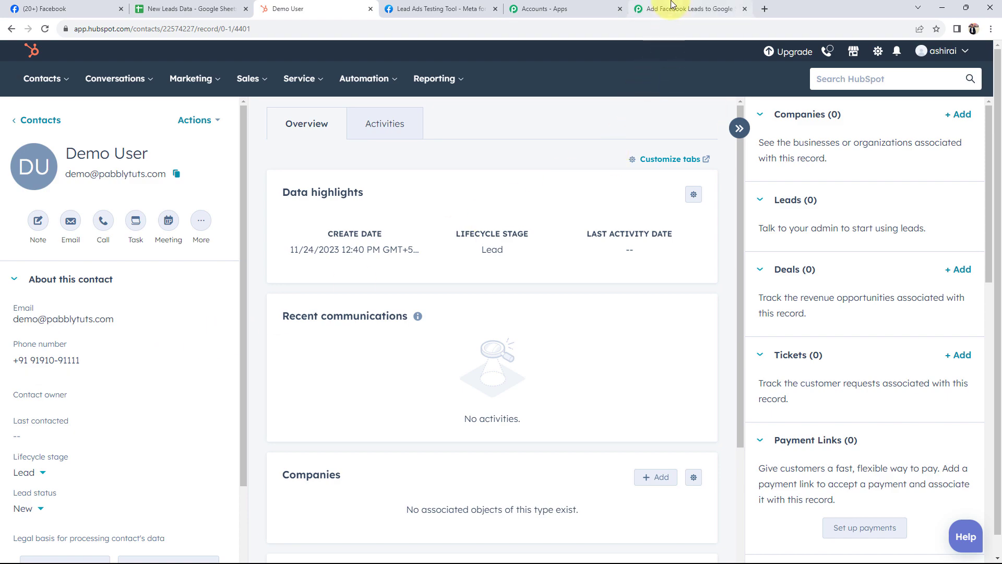
- Switch back to the Pabbly Connect workflow, collapse the HubSpot CRM Create a Contact action and review the full workflow
click(689, 8)
scroll(225, 423, up, 20)
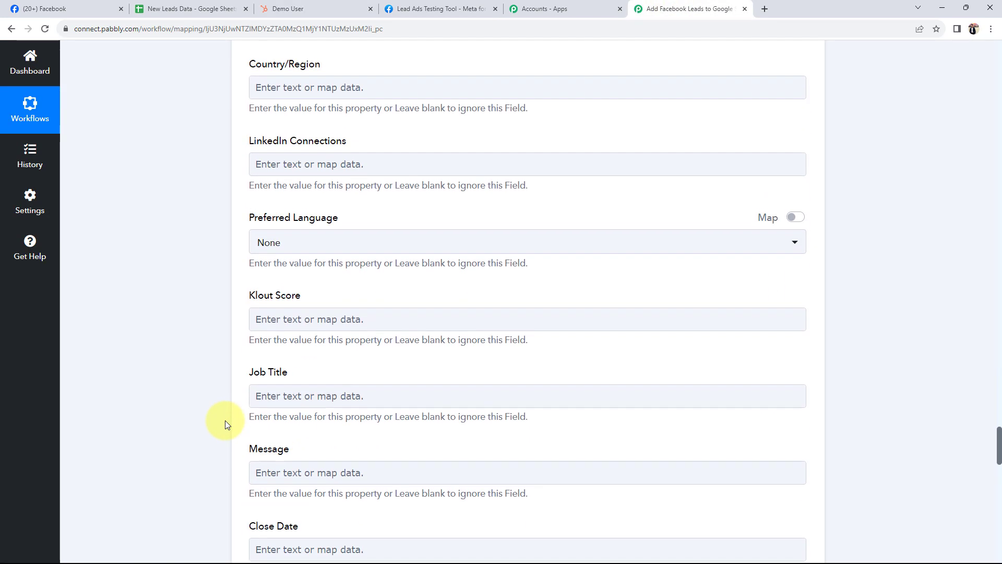
scroll(224, 421, up, 20)
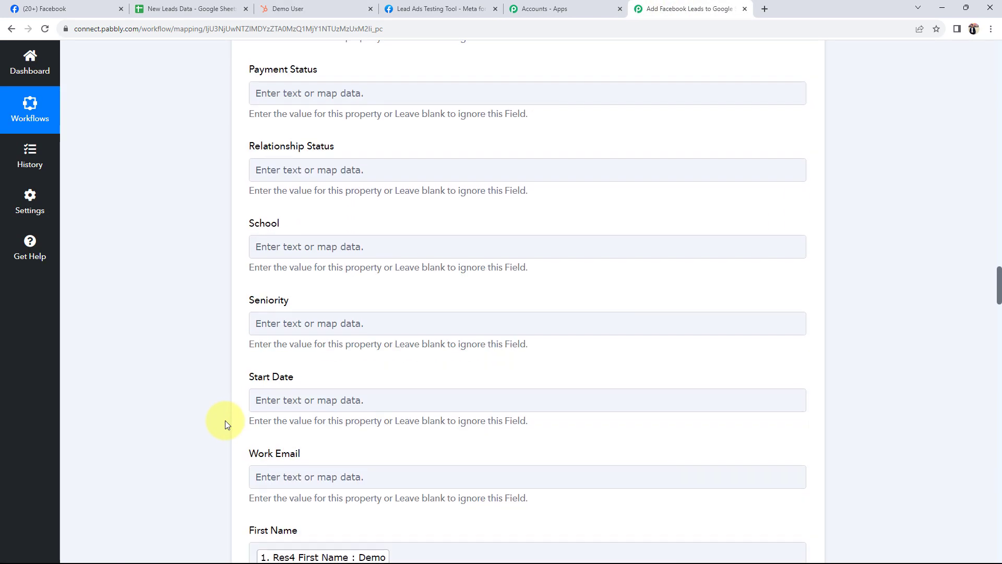
scroll(224, 420, up, 20)
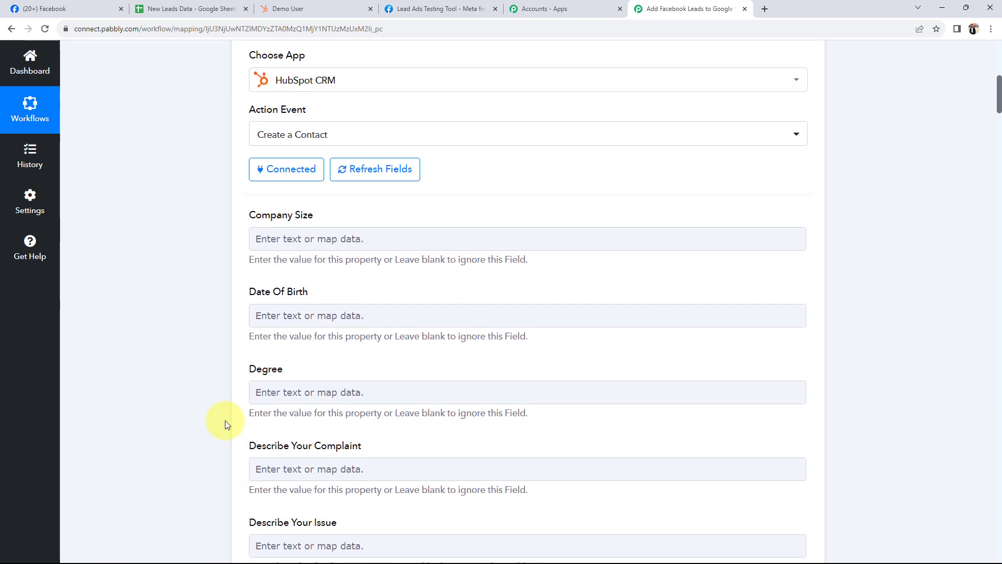
scroll(224, 421, up, 6)
click(470, 329)
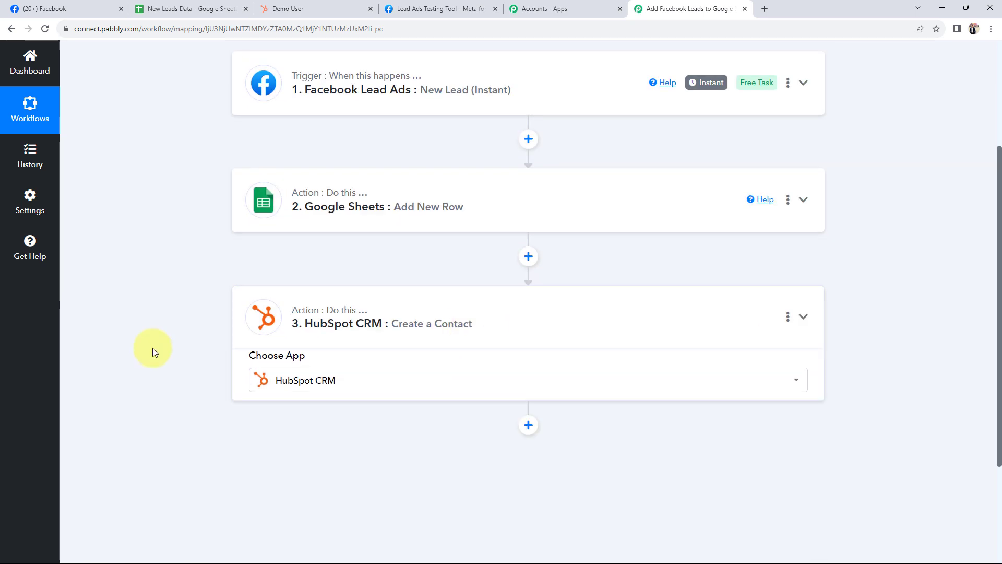
scroll(153, 348, up, 3)
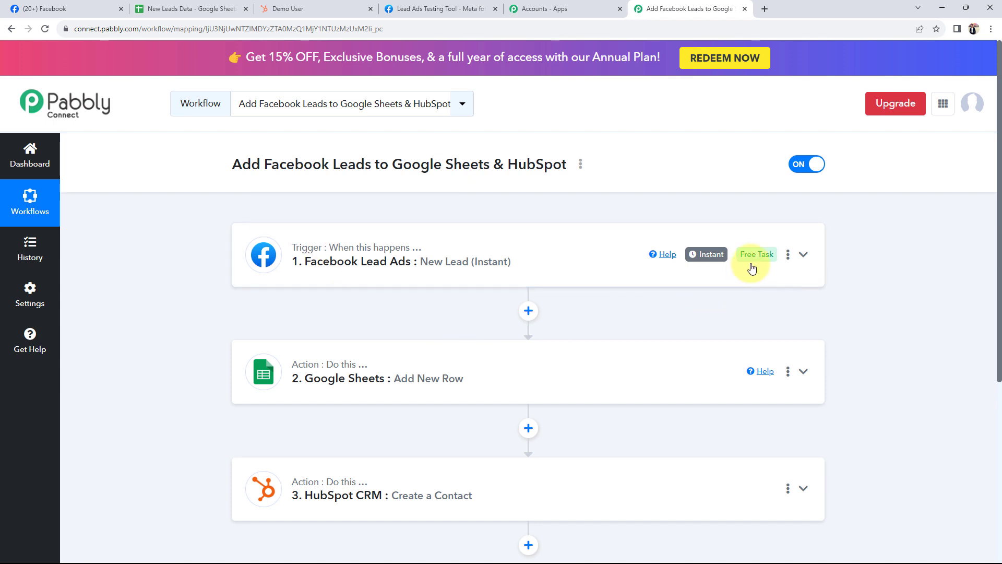